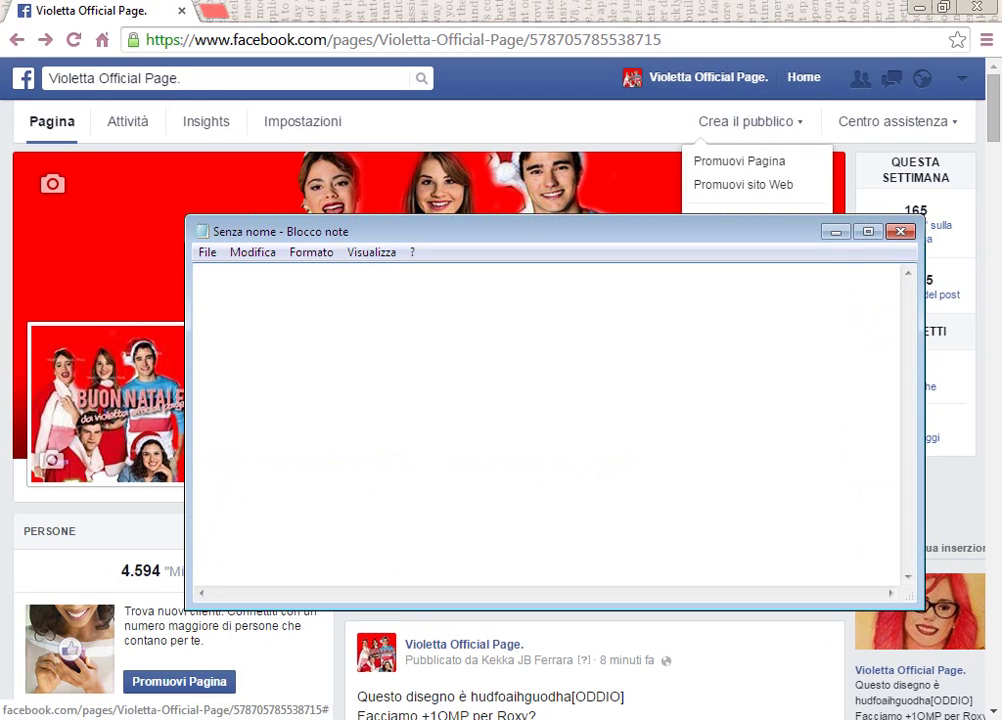
# Type the Italian intro note about creating a timeline cover with GIMP 2.8, fixing the 'tutti' typo
pyautogui.write('Ciao a tu')
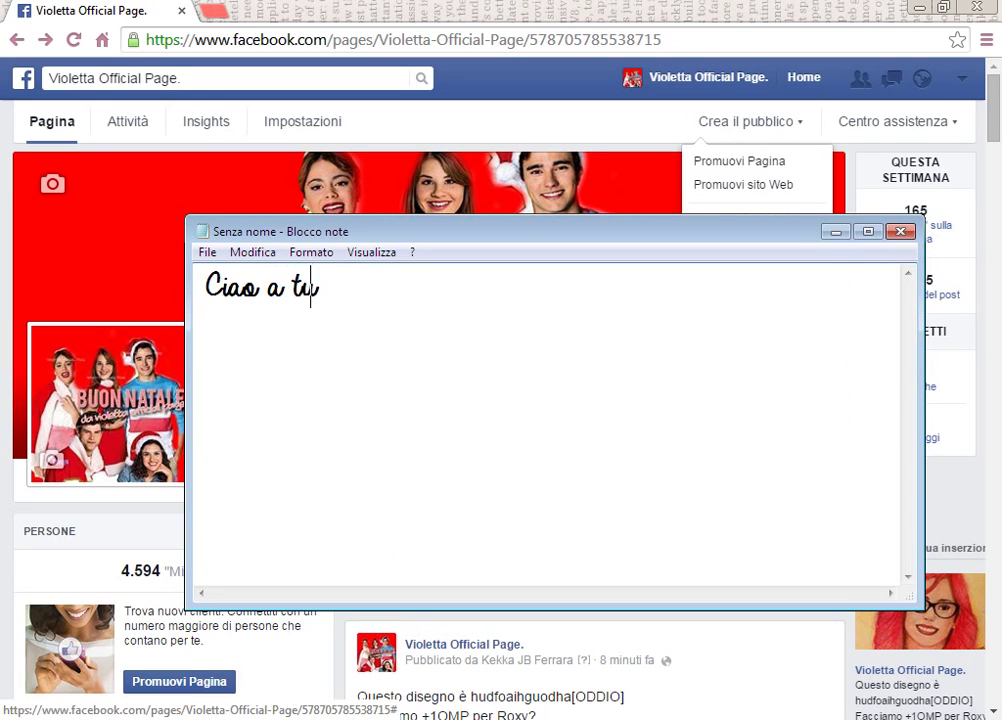
pyautogui.write('tte fan,i')
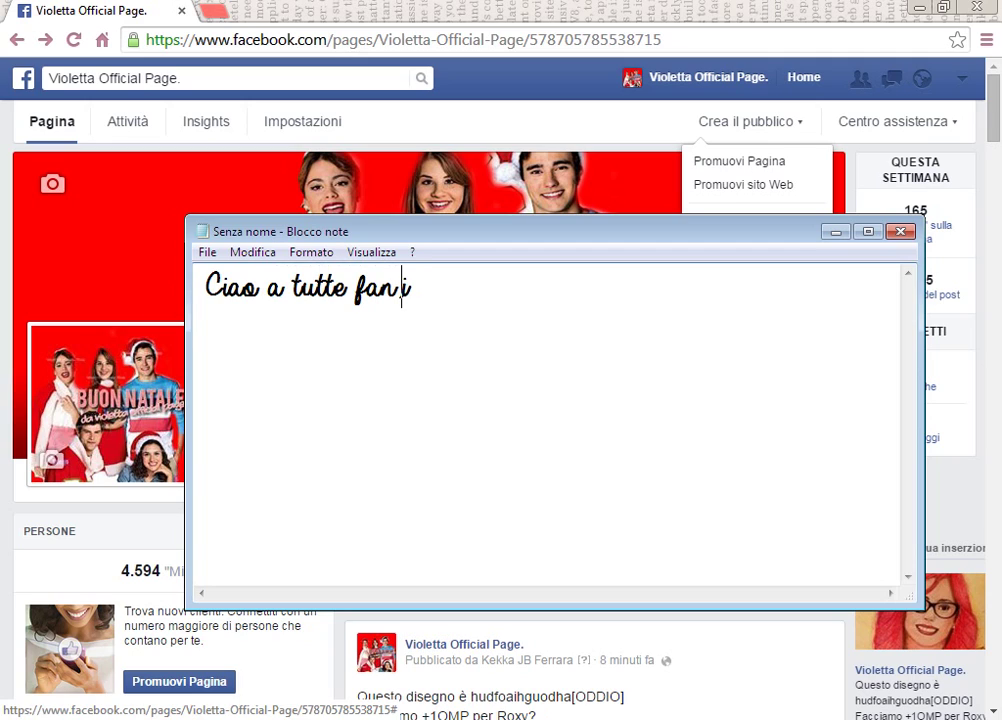
pyautogui.write('n questo vi')
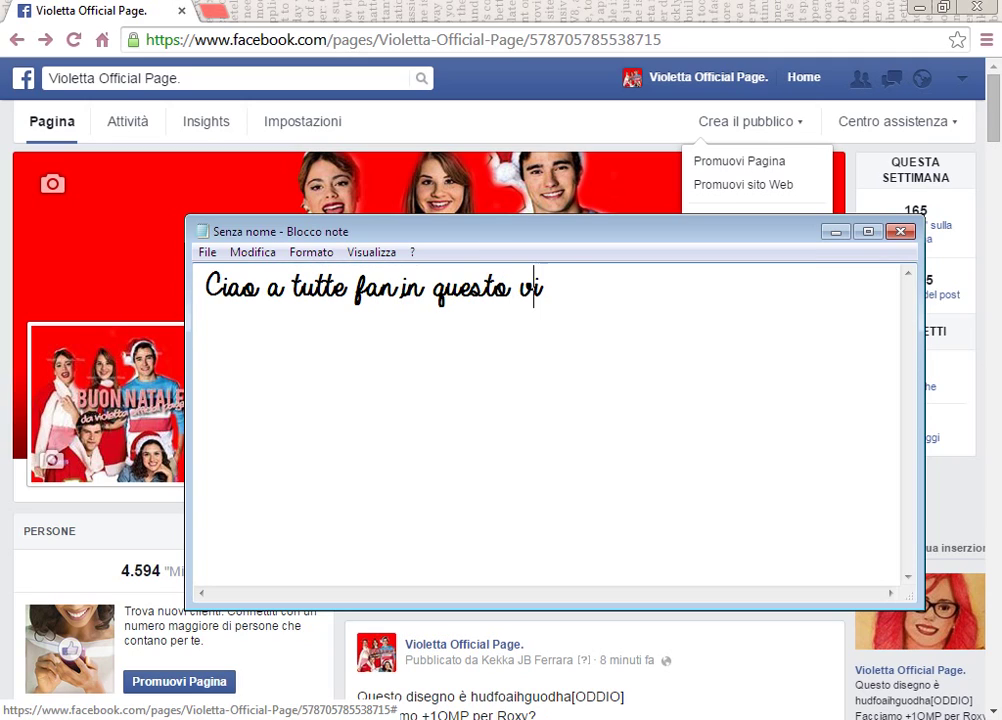
pyautogui.write('deo vi')
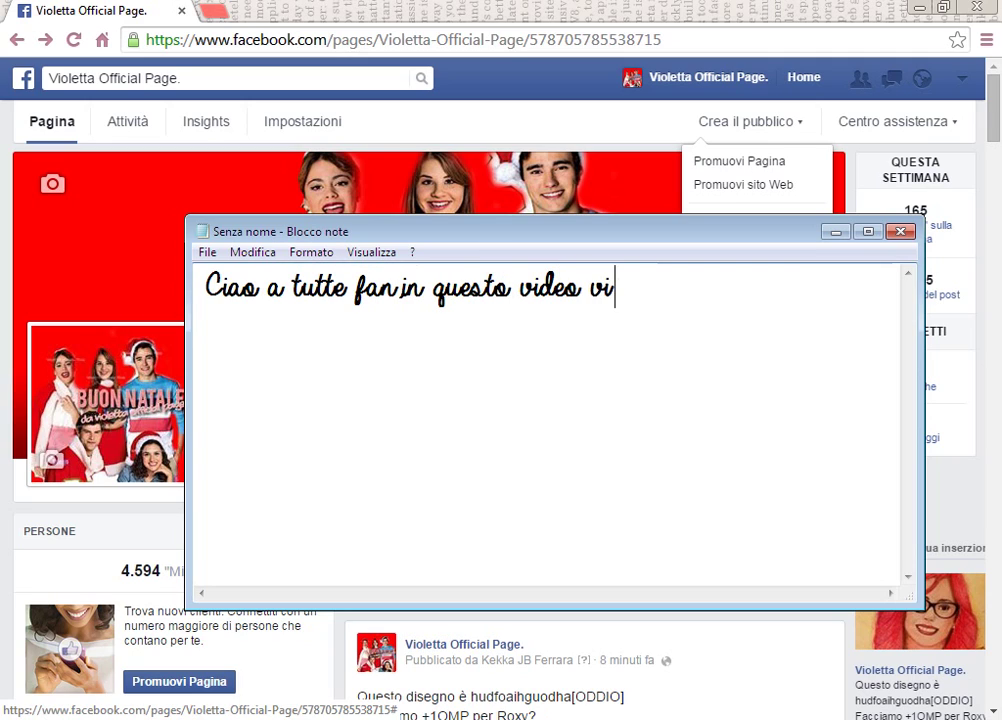
pyautogui.write(' farò vedere')
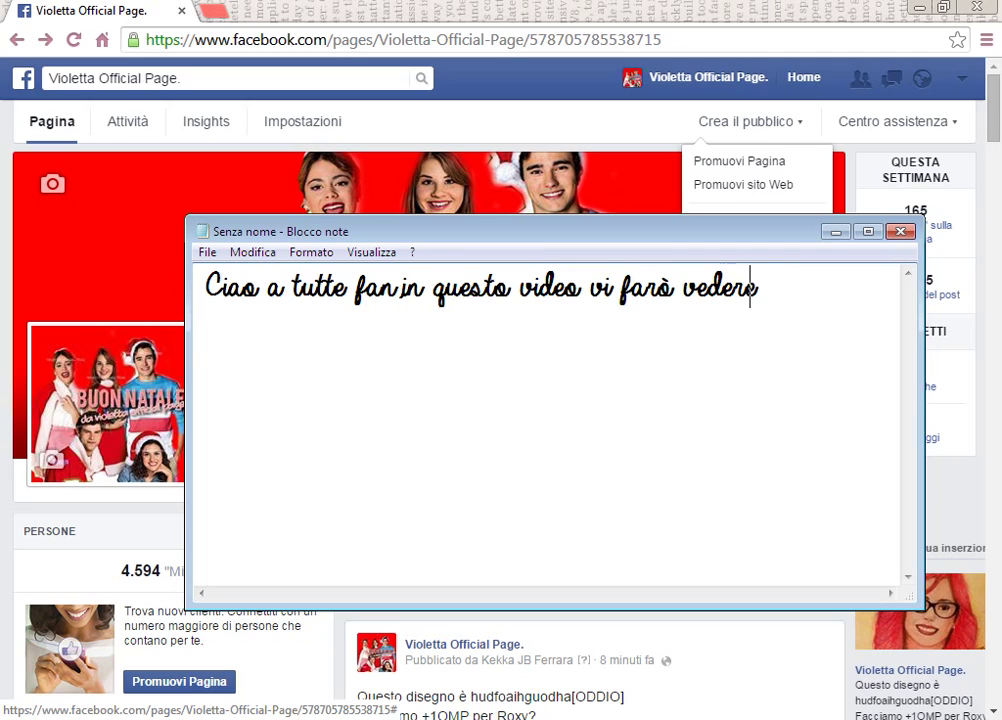
pyautogui.write(' comecreare')
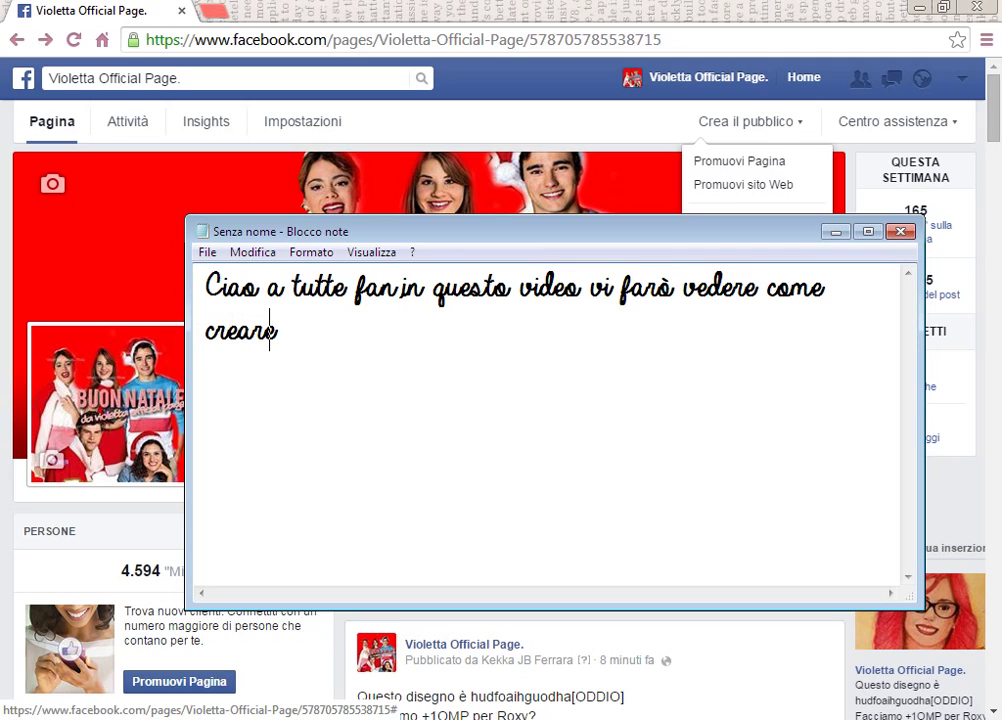
pyautogui.write(' una timeline')
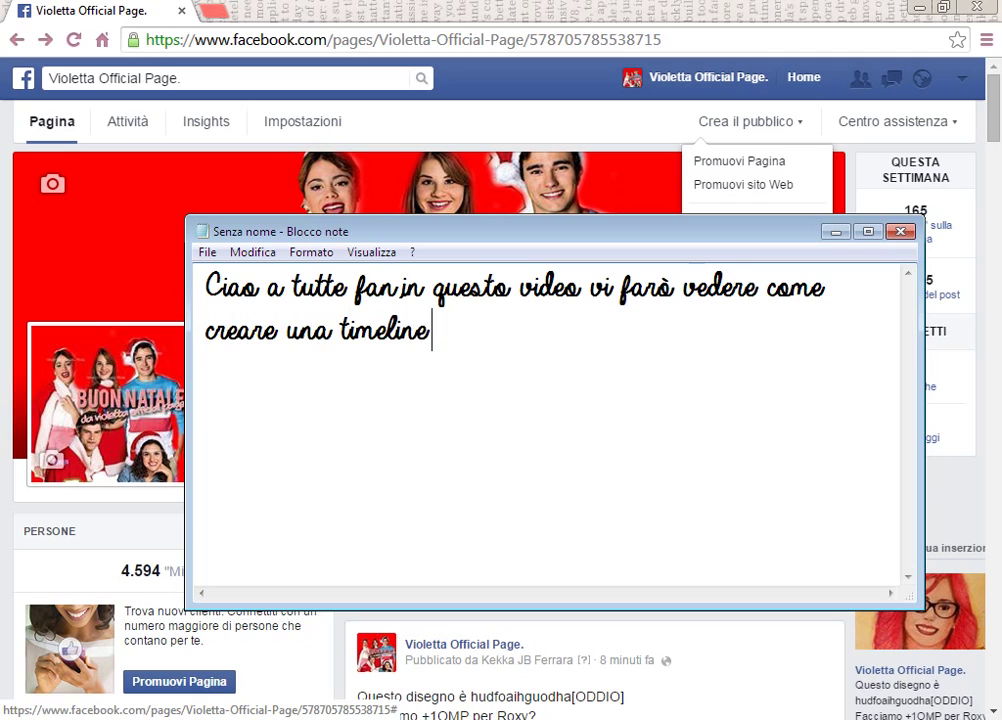
pyautogui.write(' con gimp')
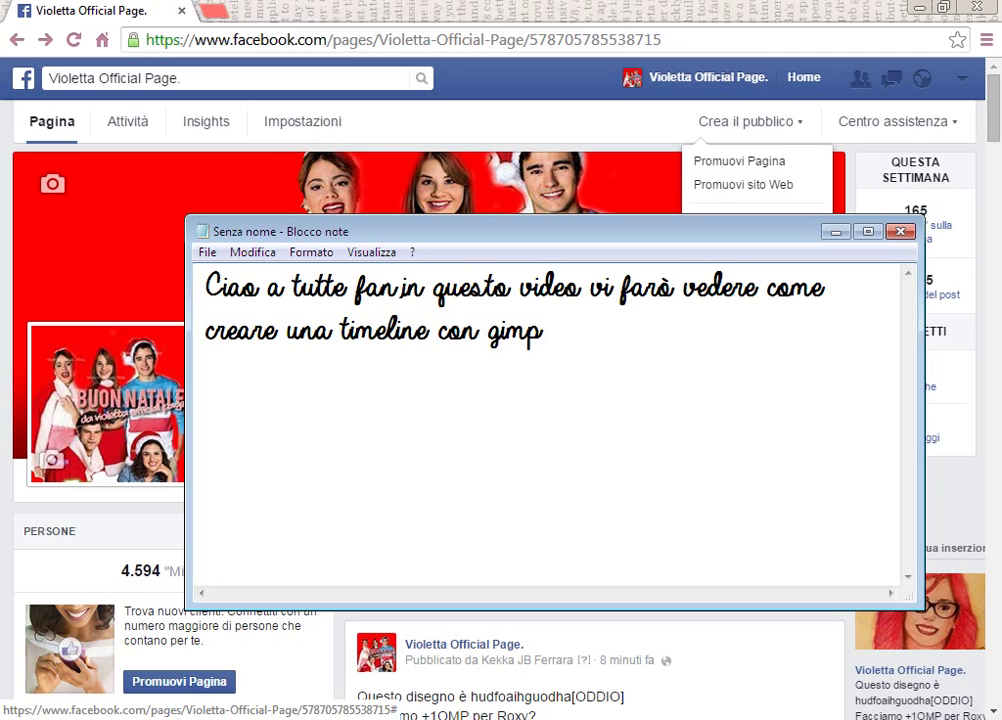
pyautogui.write(' 2.8 (')
pyautogui.write('lodo')
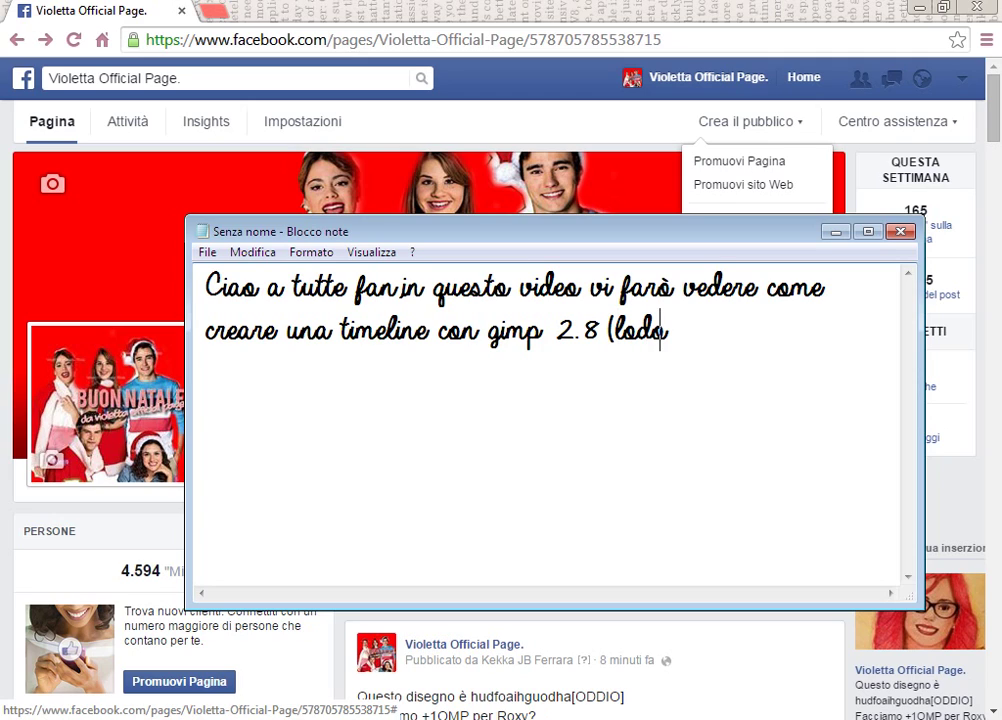
pyautogui.write('vica italia')
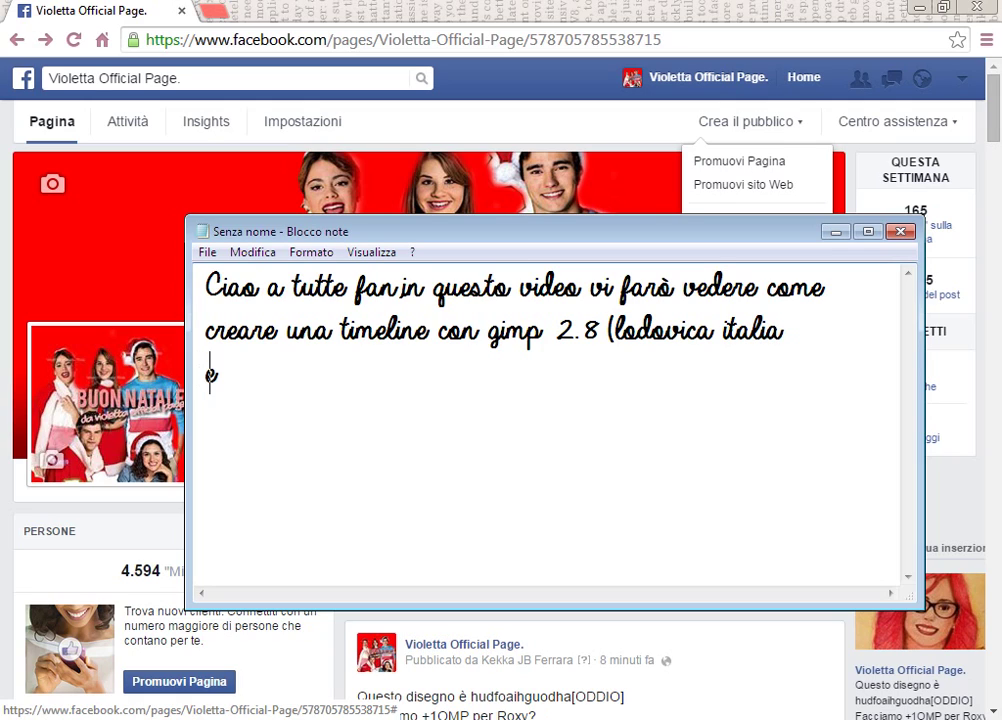
pyautogui.write(' Vio')
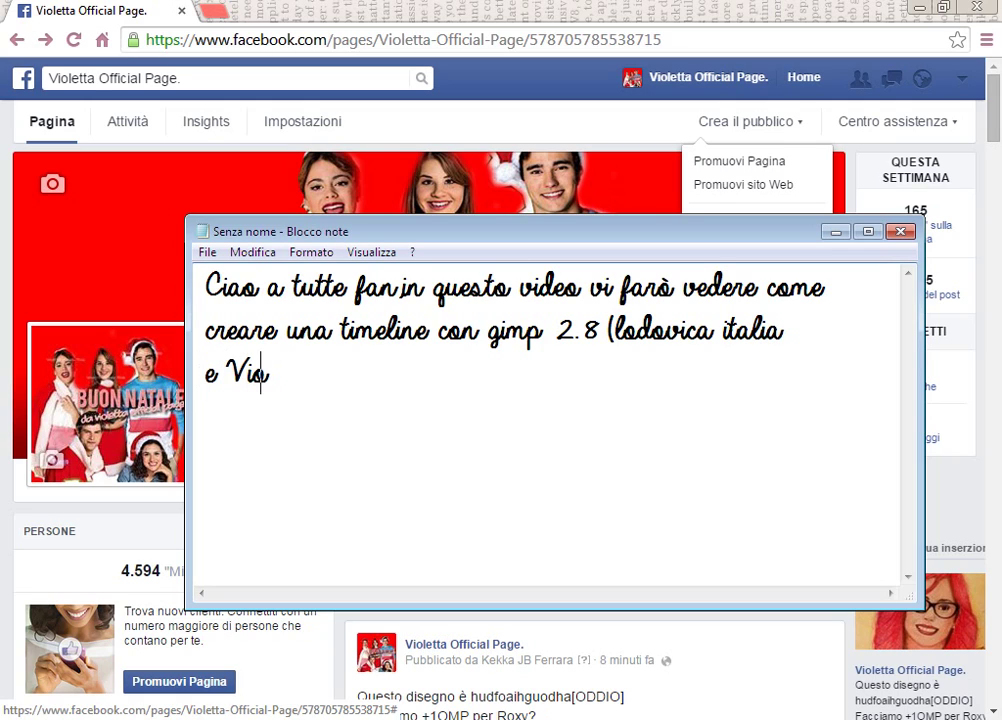
pyautogui.write('letta Offici')
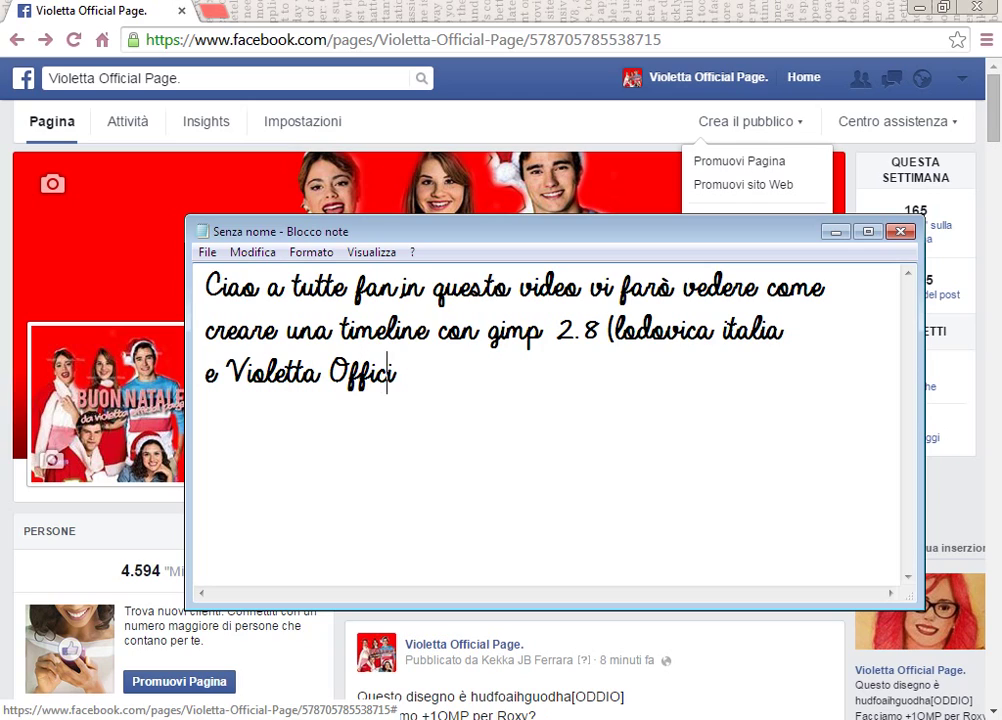
pyautogui.write('al Page')
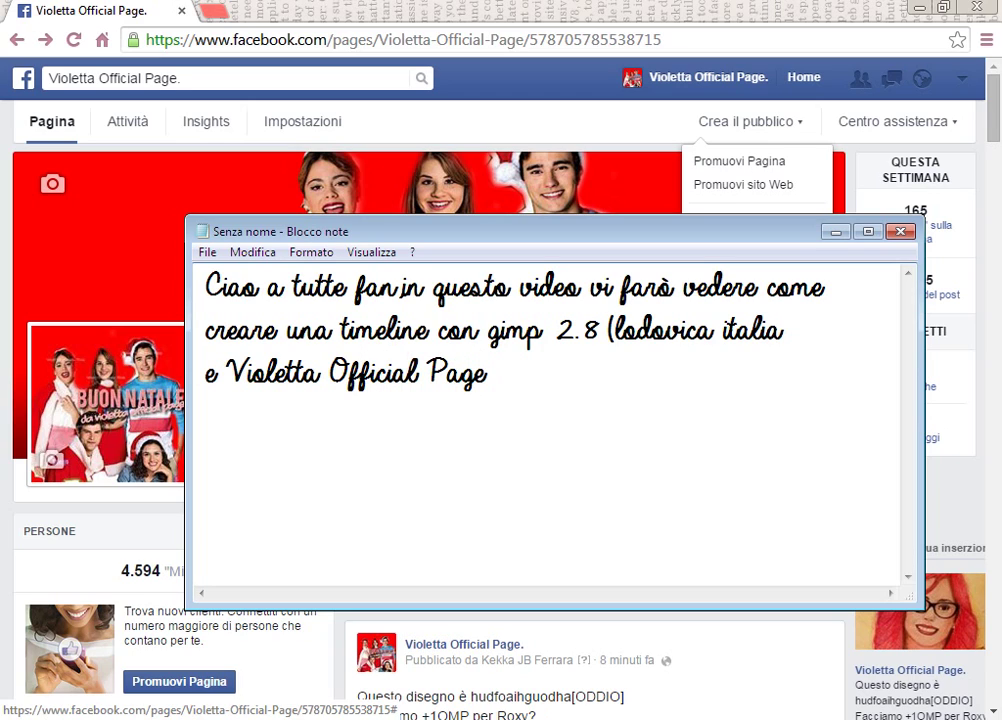
pyautogui.write(' allora')
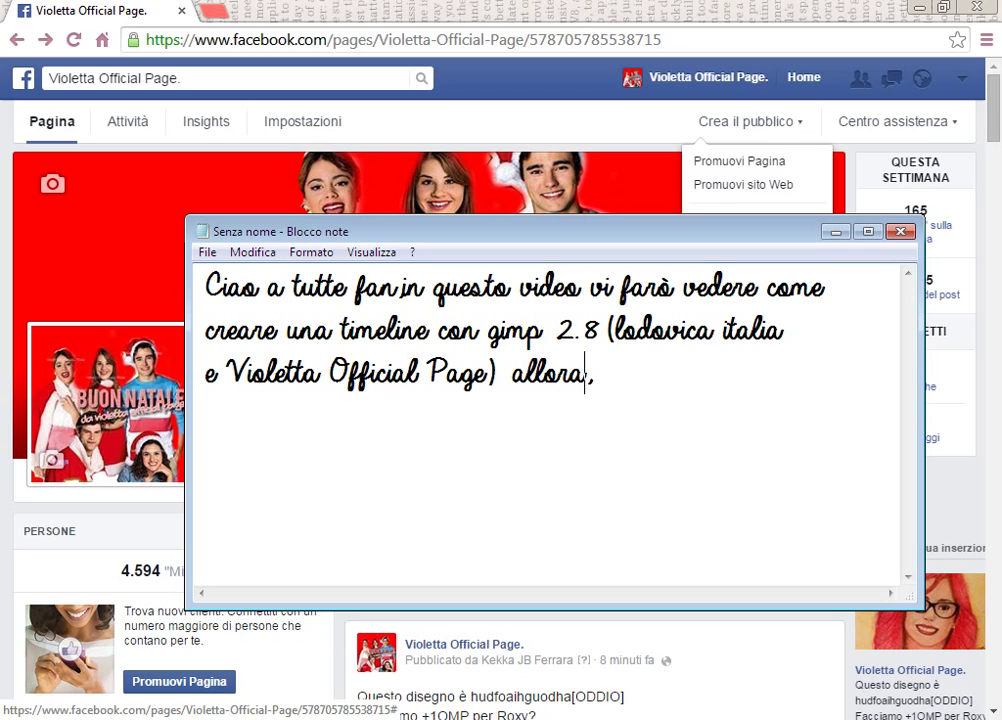
pyautogui.write('prima')
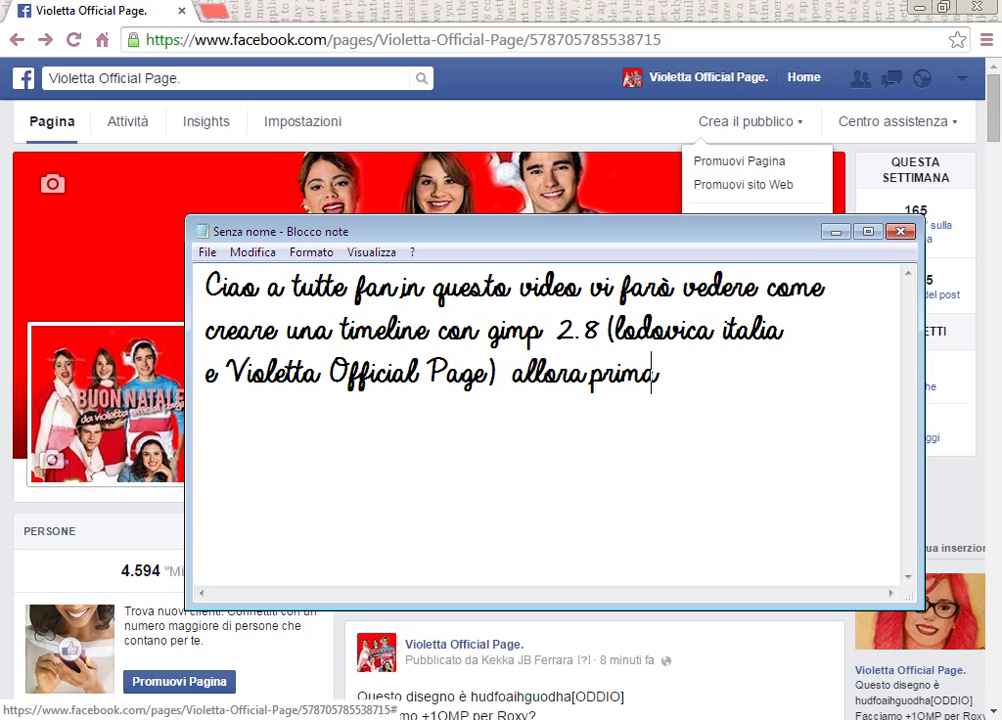
pyautogui.write(' cosa')
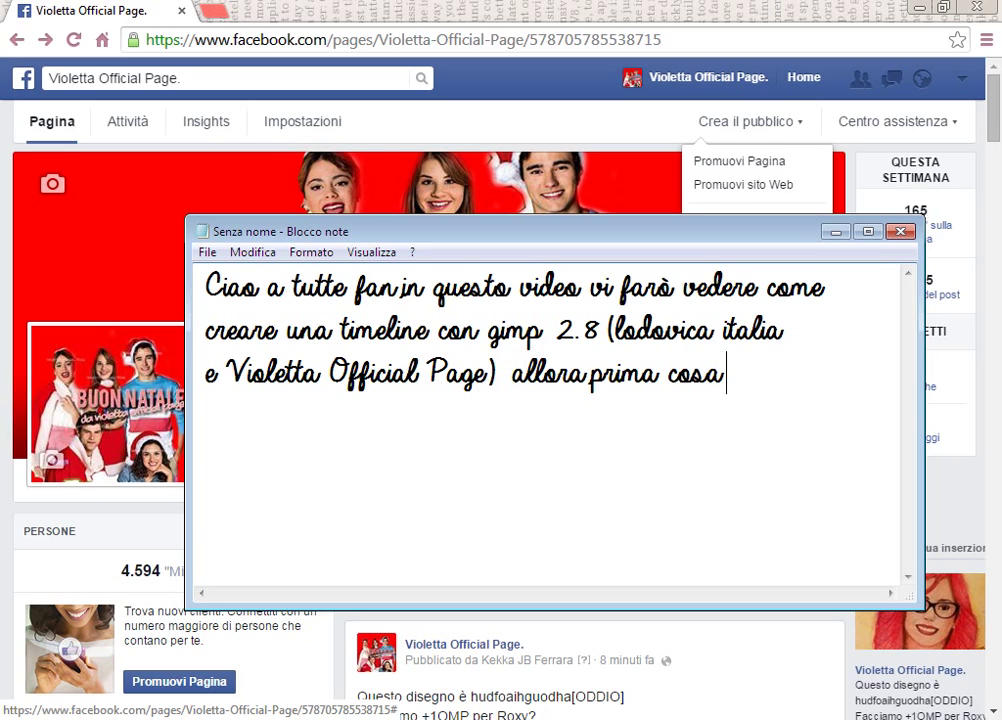
pyautogui.write(' apritegimp.')
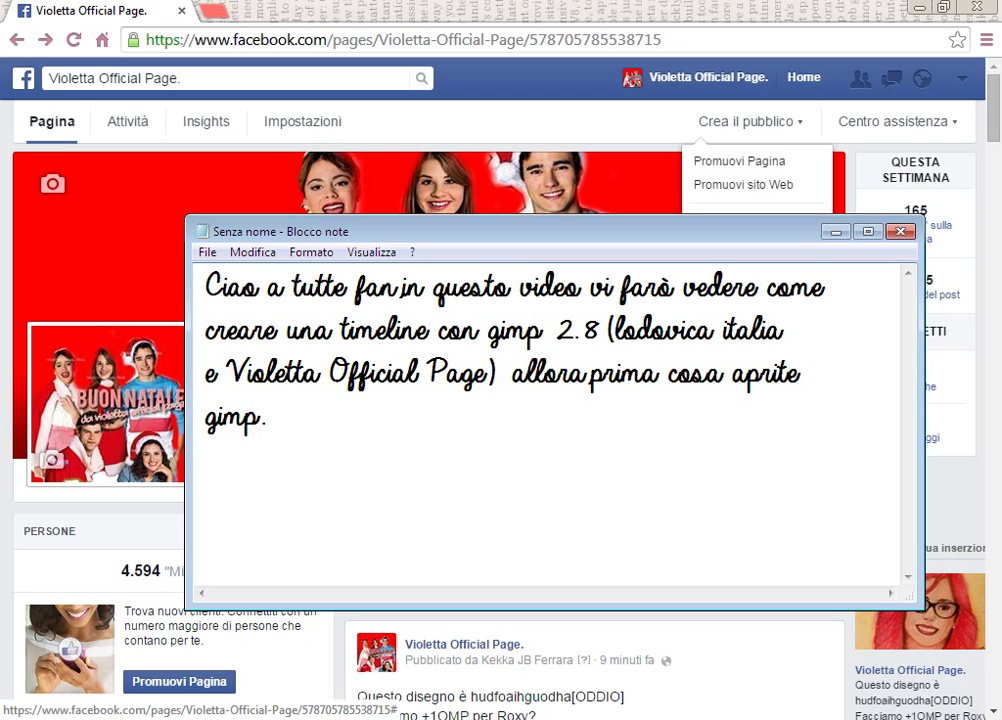
pyautogui.write(' Ora se')
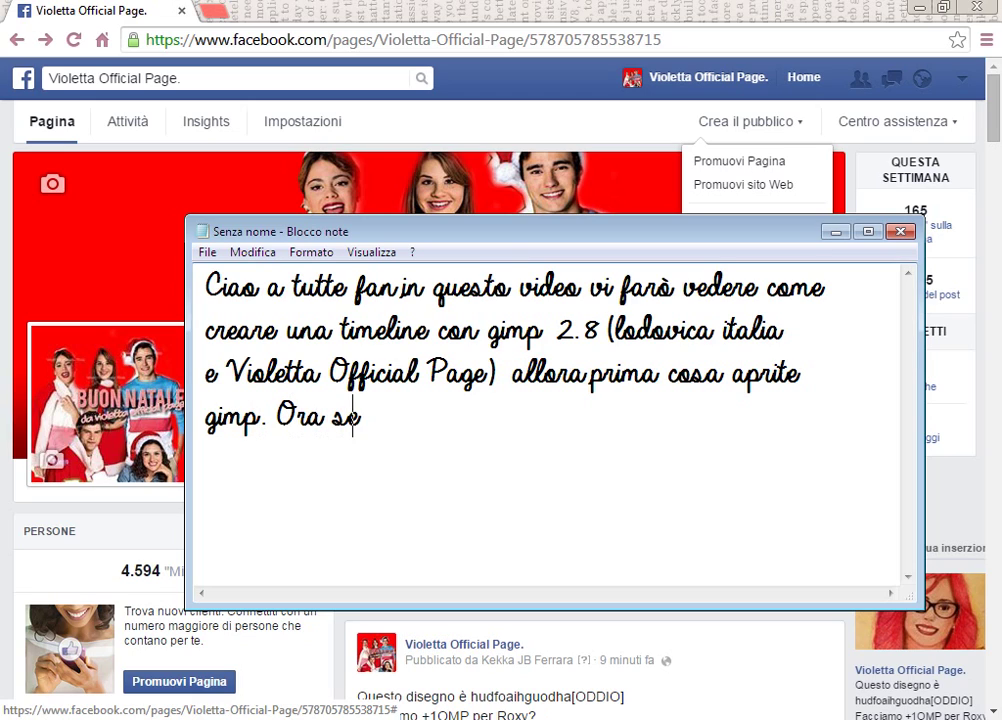
pyautogui.write('guite t')
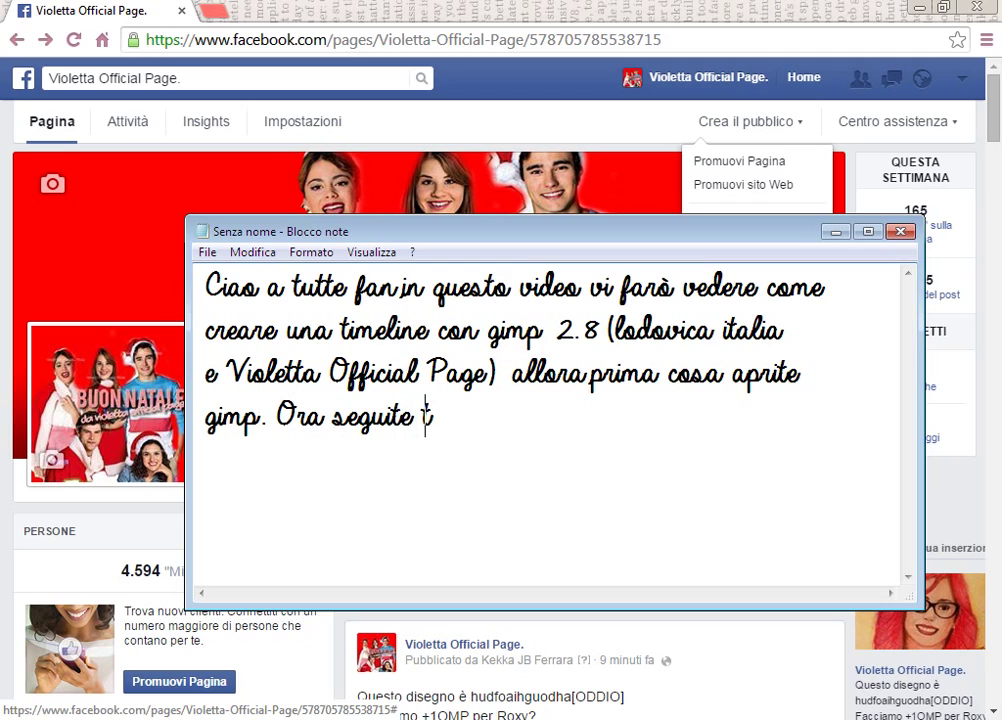
pyautogui.write('uti i miei p')
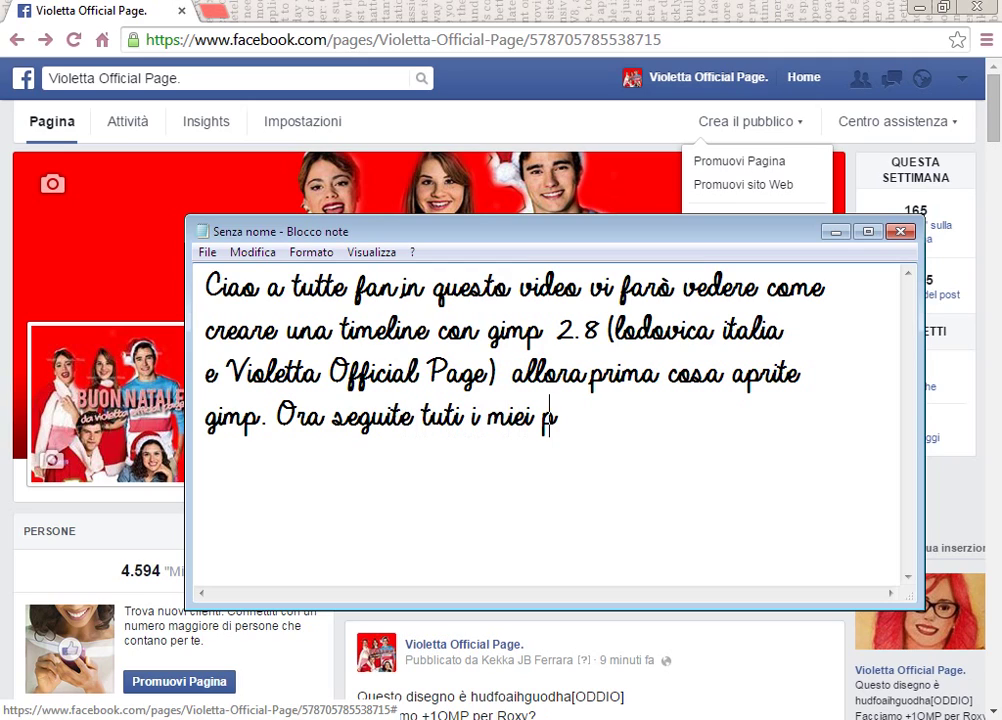
pyautogui.write('assaggi')
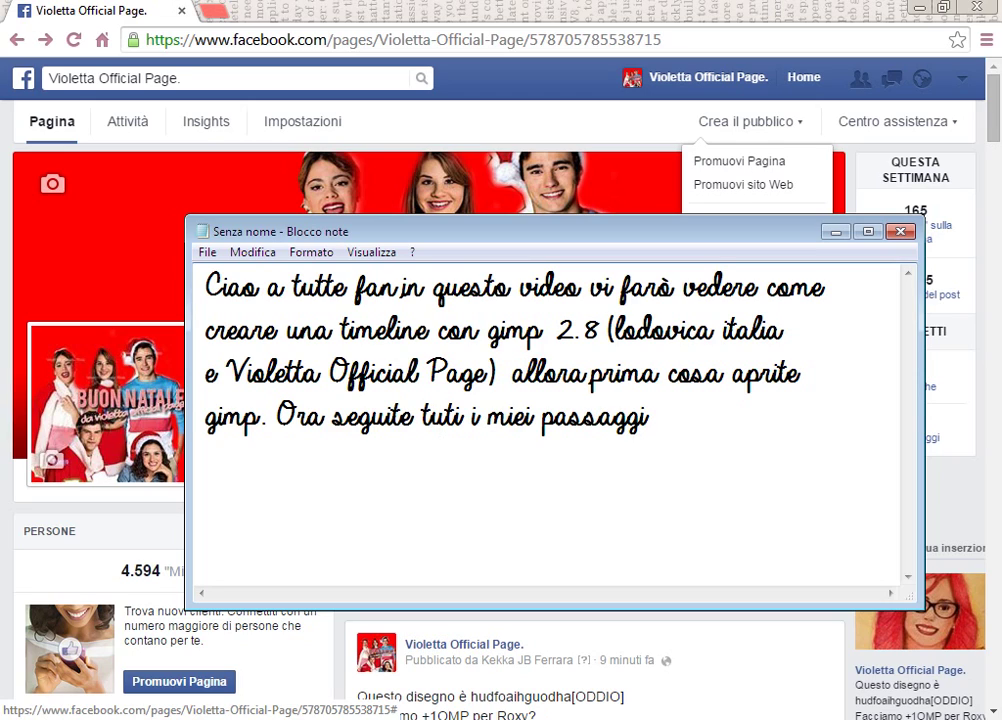
pyautogui.write('t')
pyautogui.press('BackSpace')
# Open the recent photo lago-atardecer.jpg in GIMP as the 850×315 base image
pyautogui.write('t')
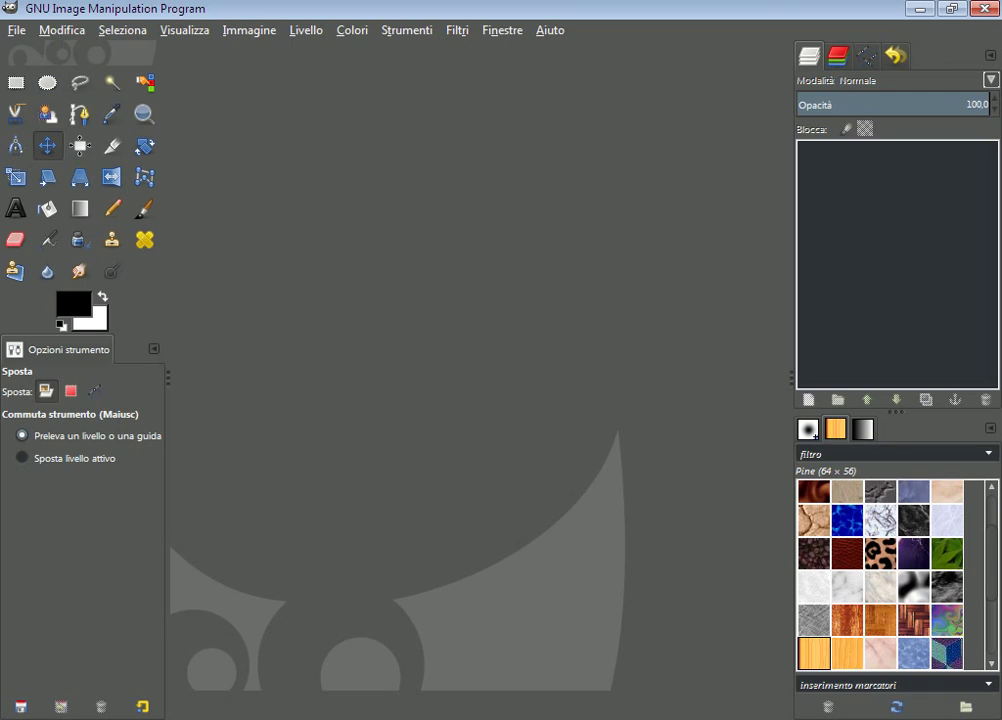
pyautogui.hotkey('alt', 'f')
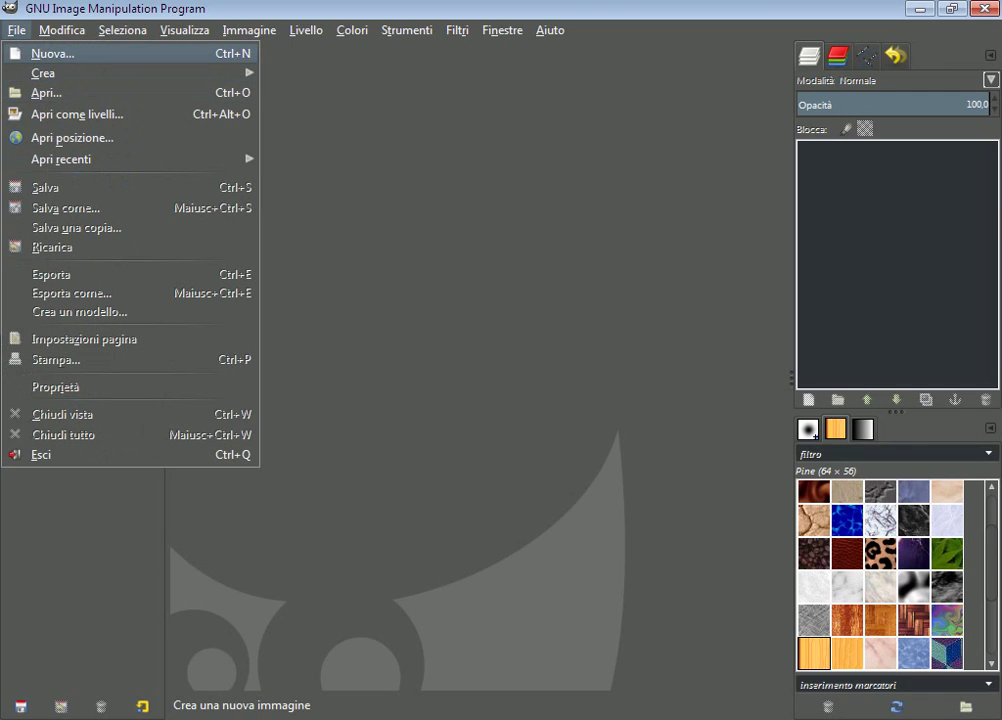
pyautogui.press('Down')
pyautogui.press('Down')
pyautogui.press('Down')
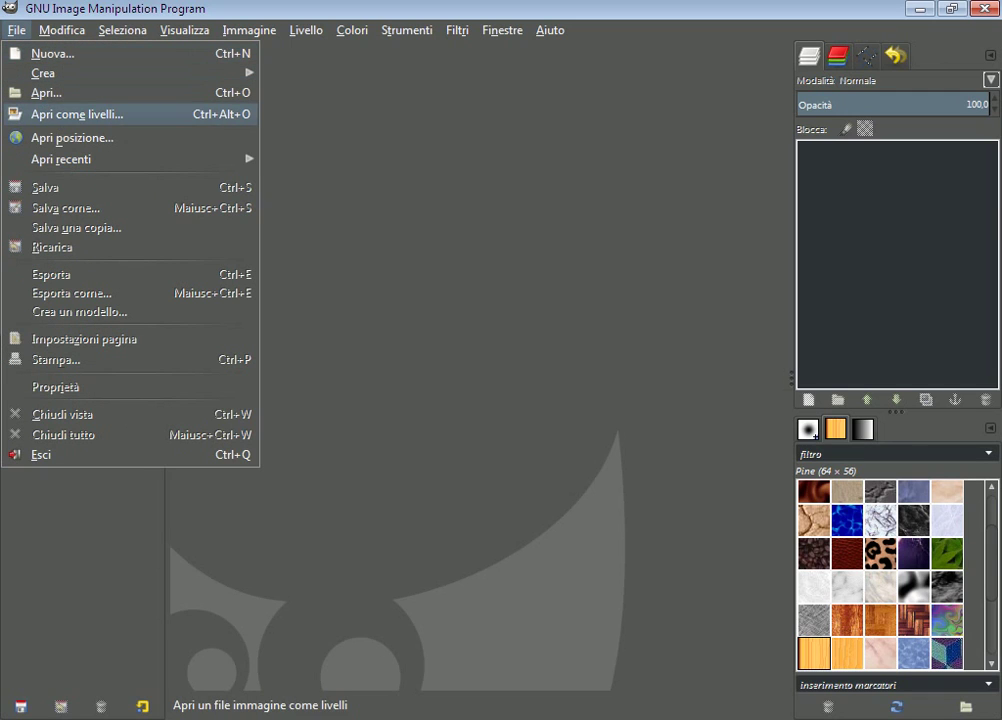
pyautogui.press('Up')
pyautogui.press('Return')
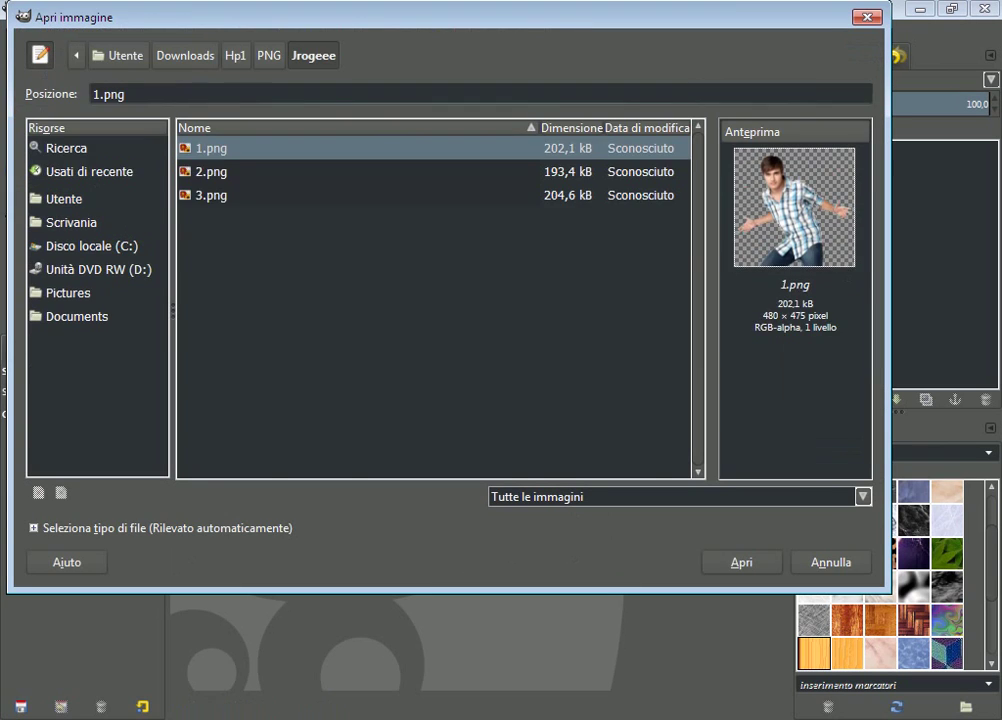
pyautogui.hotkey('alt', 'r')
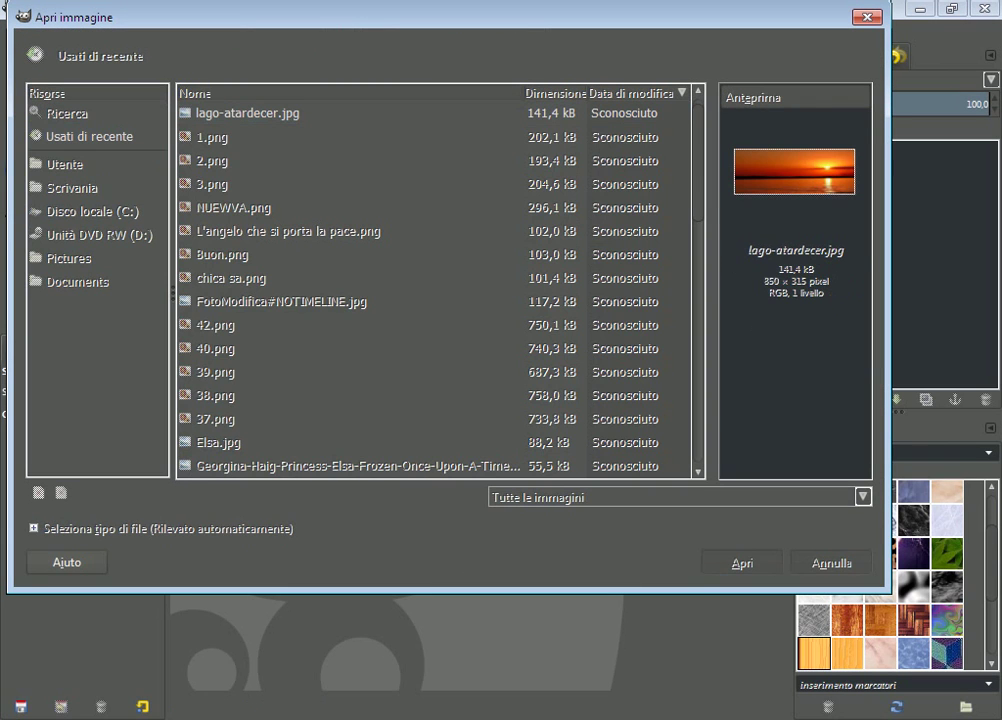
pyautogui.press('Return')
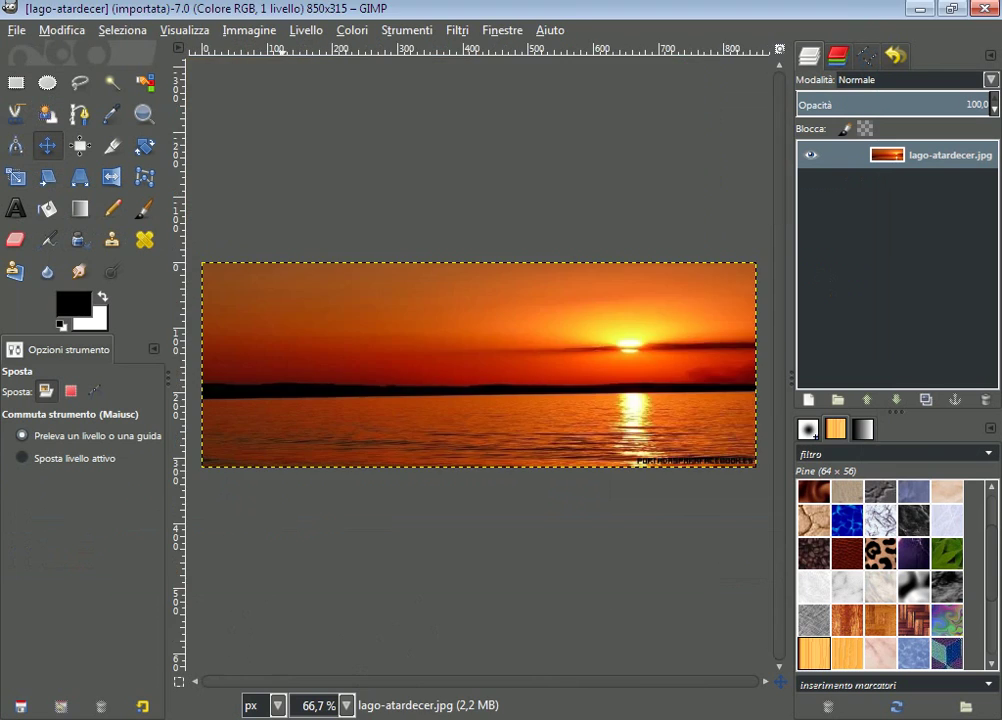
pyautogui.hotkey('alt', 'Tab')
# Replace the Notepad note with a line suggesting a sunset, a lake and similar backgrounds
pyautogui.hotkey('ctrl', 'a')
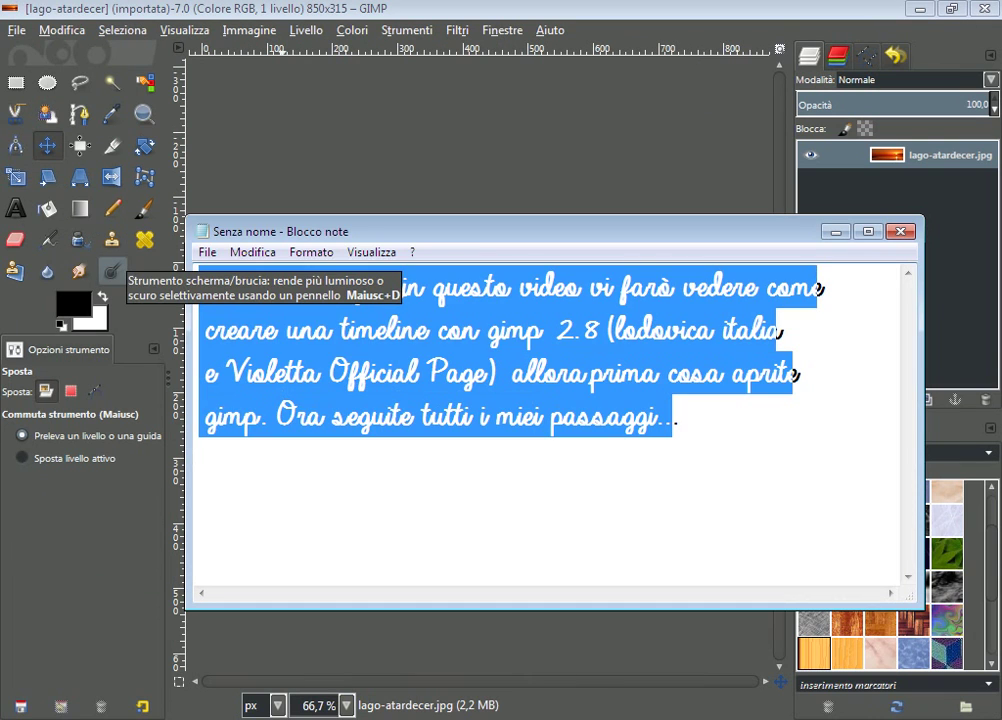
pyautogui.press('BackSpace')
pyautogui.write('Potete us')
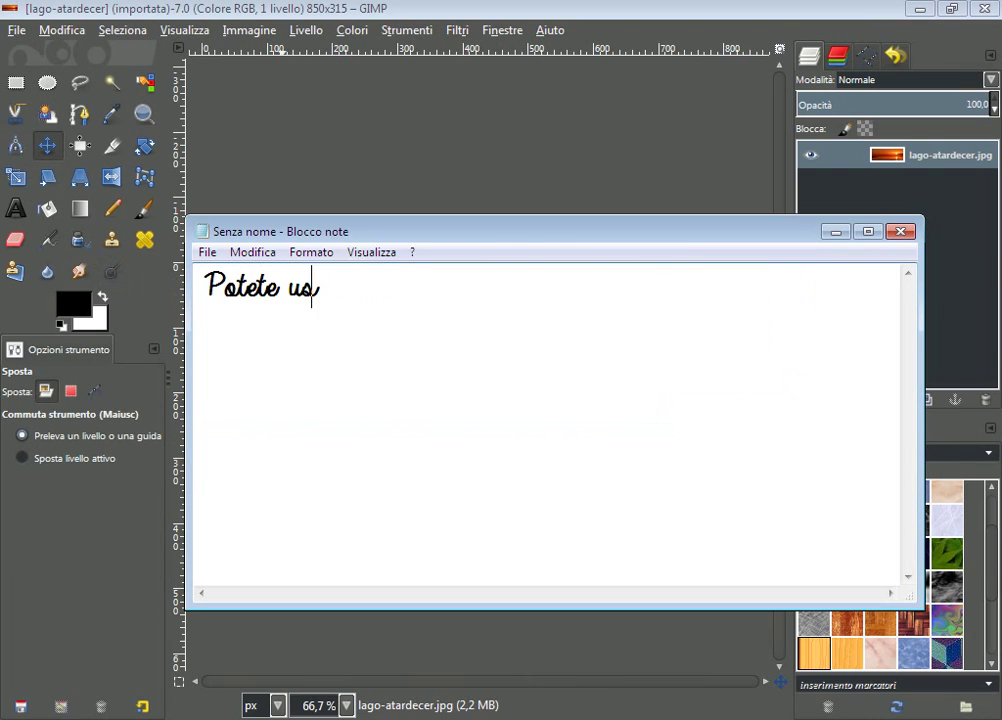
pyautogui.write('are u')
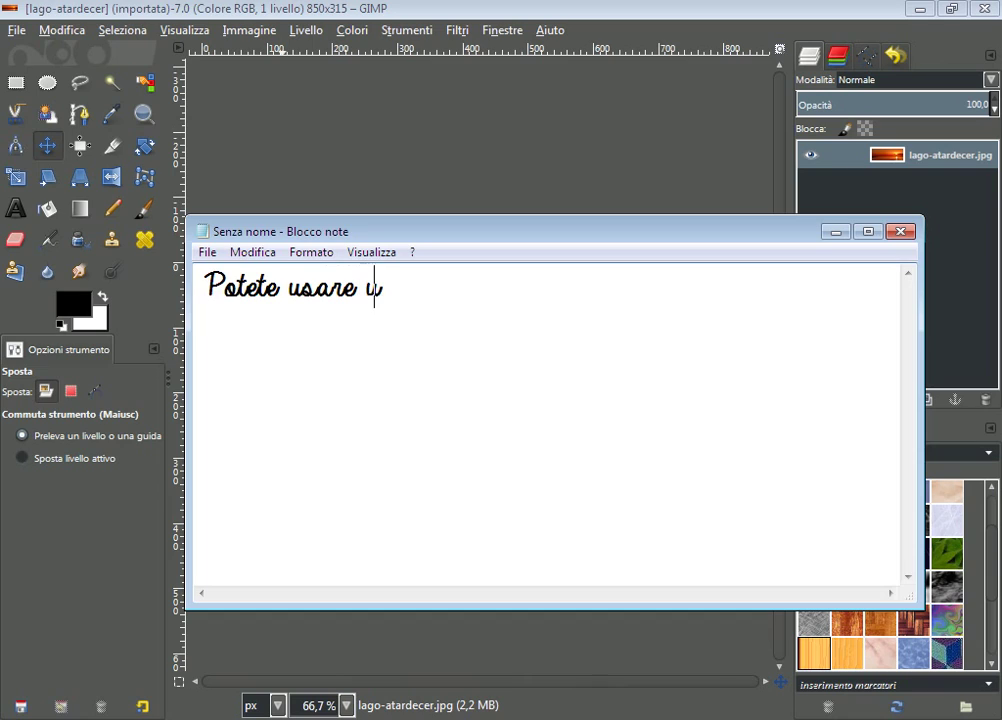
pyautogui.write('n t')
pyautogui.write('ramon')
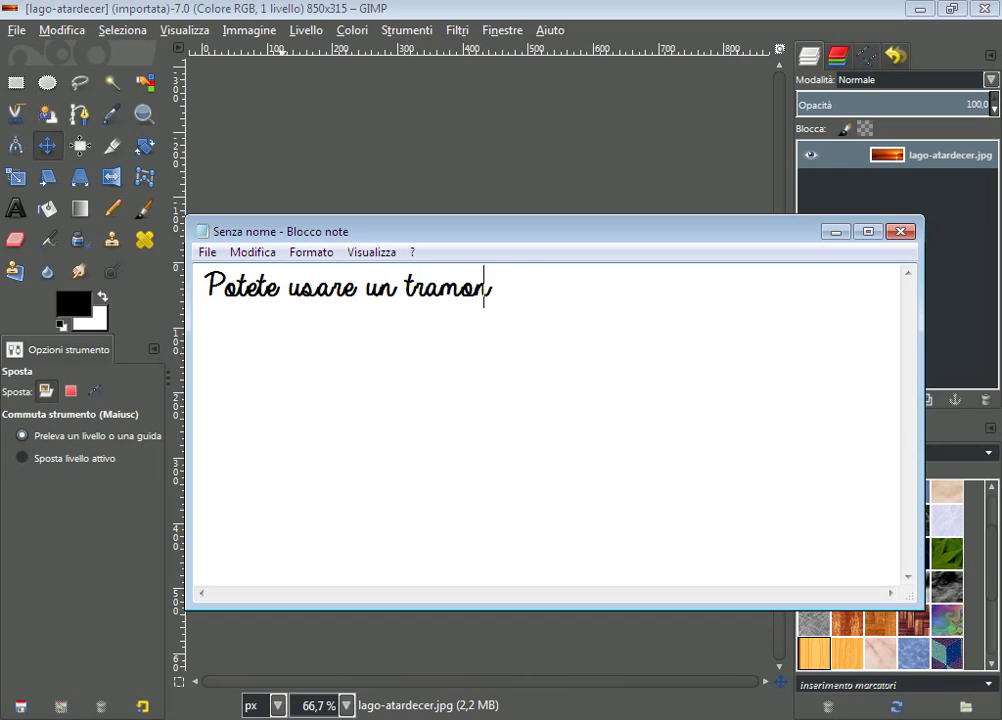
pyautogui.write('to, un lago,')
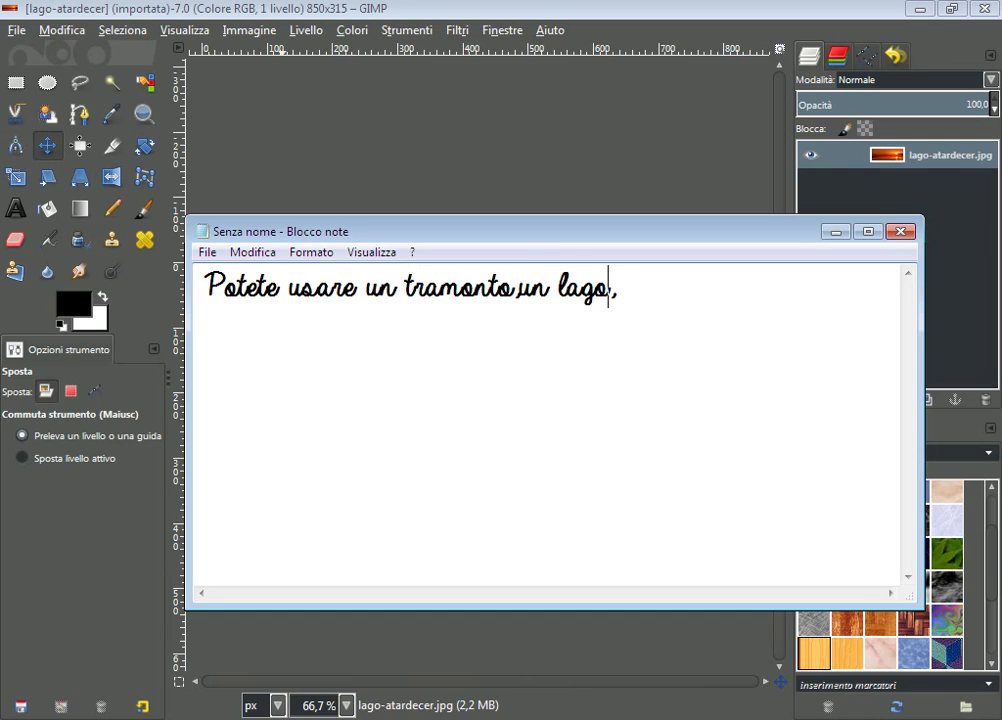
pyautogui.write(' un pre')
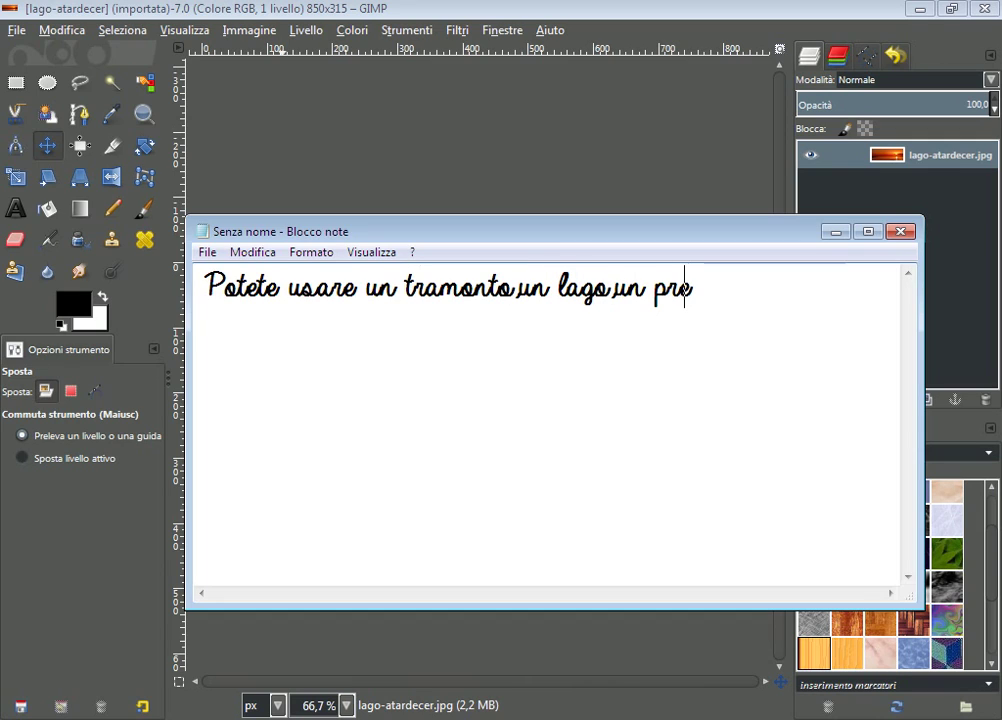
pyautogui.write('to e')
pyautogui.press('BackSpace')
pyautogui.press('BackSpace')
pyautogui.press('BackSpace')
pyautogui.write('to ecc')
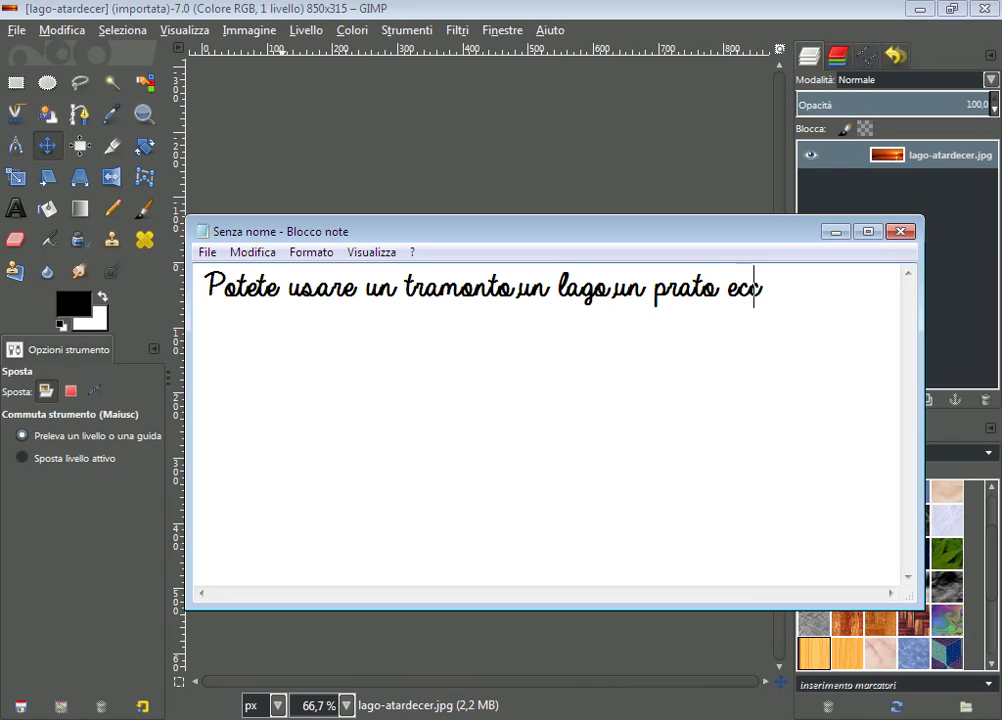
pyautogui.write('.')
# Erase the background note and minimize Notepad to bring GIMP forward
pyautogui.hotkey('ctrl', 'shift', 'Left')
pyautogui.hotkey('ctrl', 'shift', 'Left')
pyautogui.hotkey('ctrl', 'shift', 'Left')
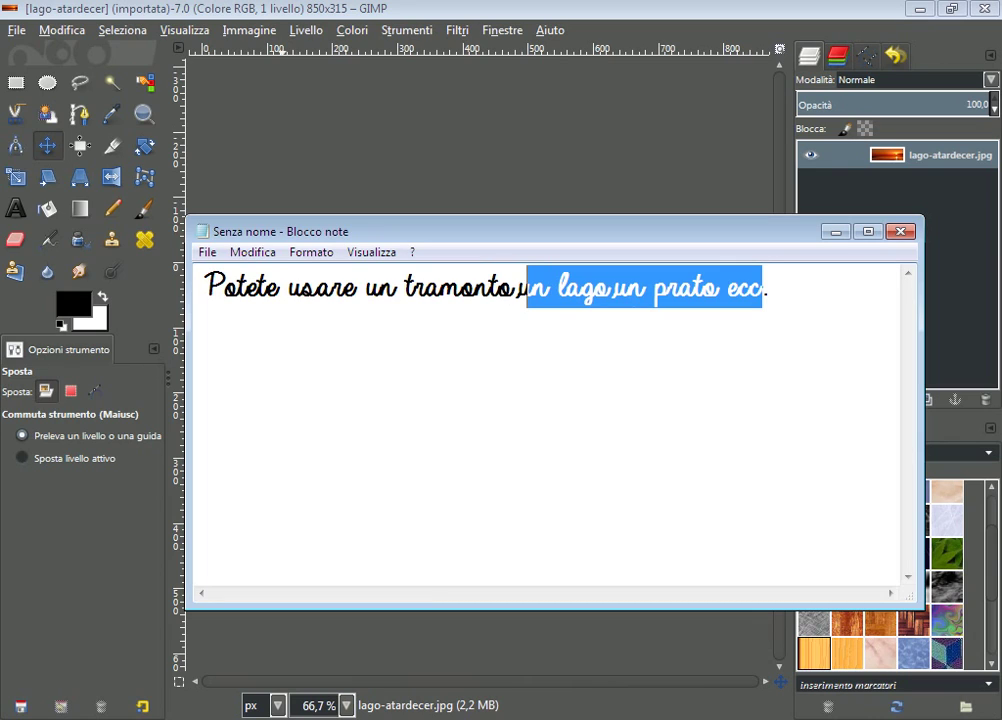
pyautogui.hotkey('ctrl', 'shift', 'Left')
pyautogui.hotkey('ctrl', 'shift', 'Left')
pyautogui.hotkey('ctrl', 'shift', 'Left')
pyautogui.press('BackSpace')
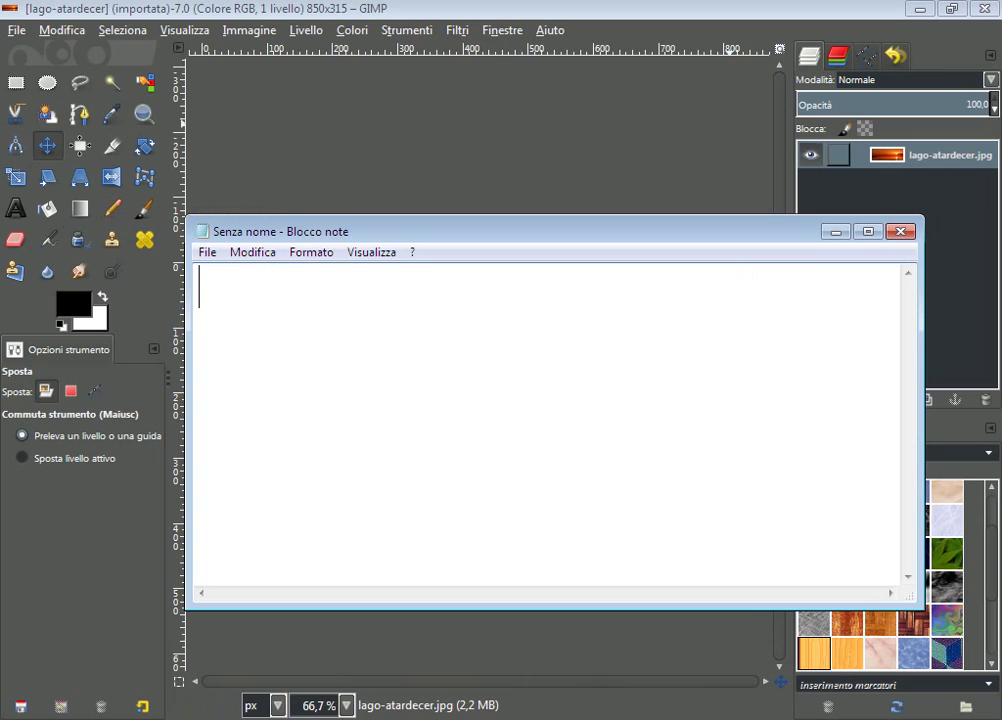
pyautogui.click(835, 231)
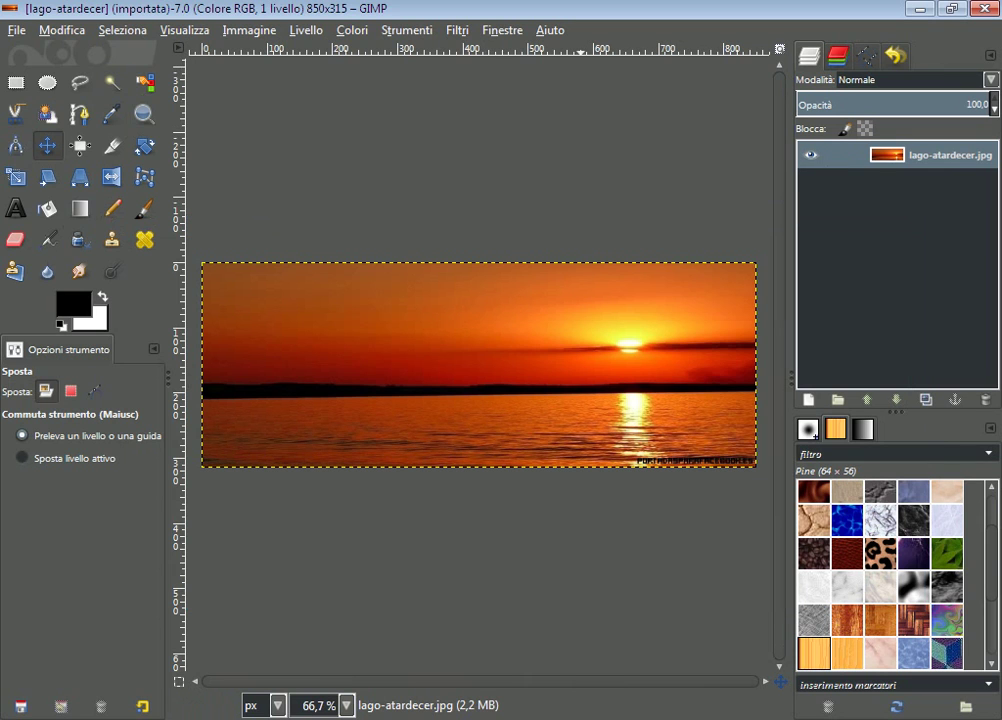
# Apply the Chiarore sfumato soft glow (radius 10, brightness 0.75, sharpness 0.85) to the sunset
pyautogui.click(457, 30)
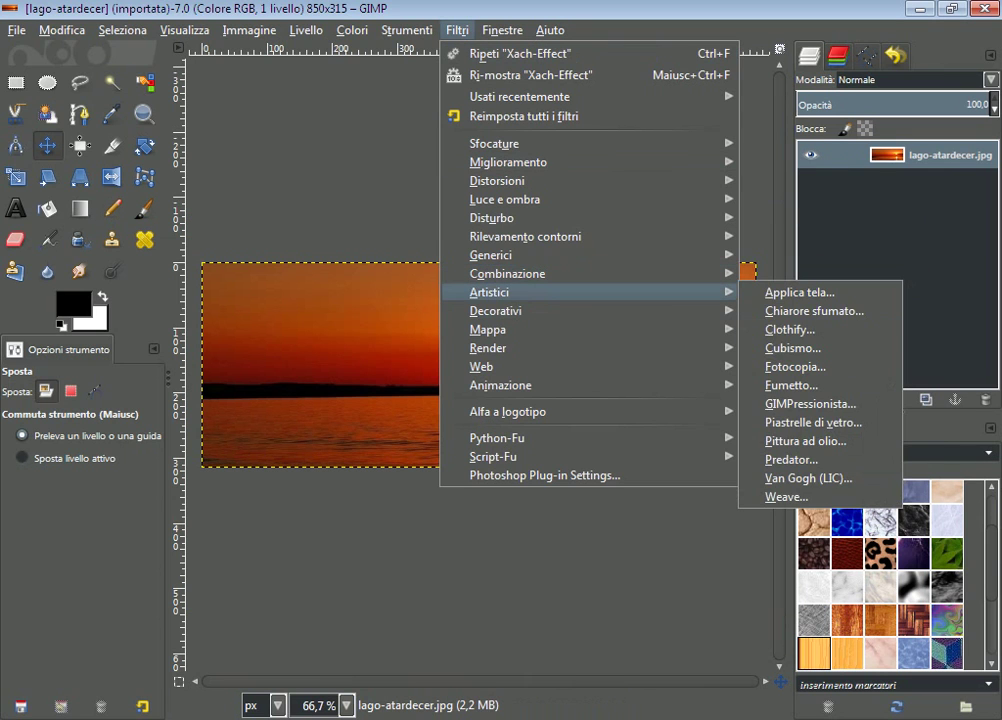
pyautogui.click(814, 311)
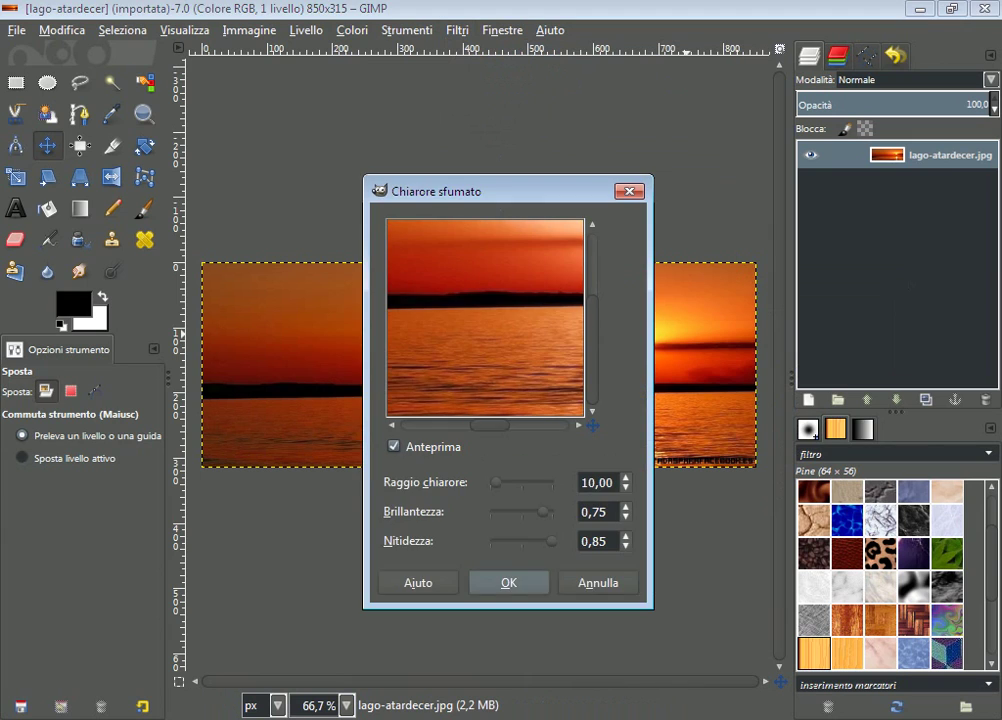
pyautogui.click(536, 588)
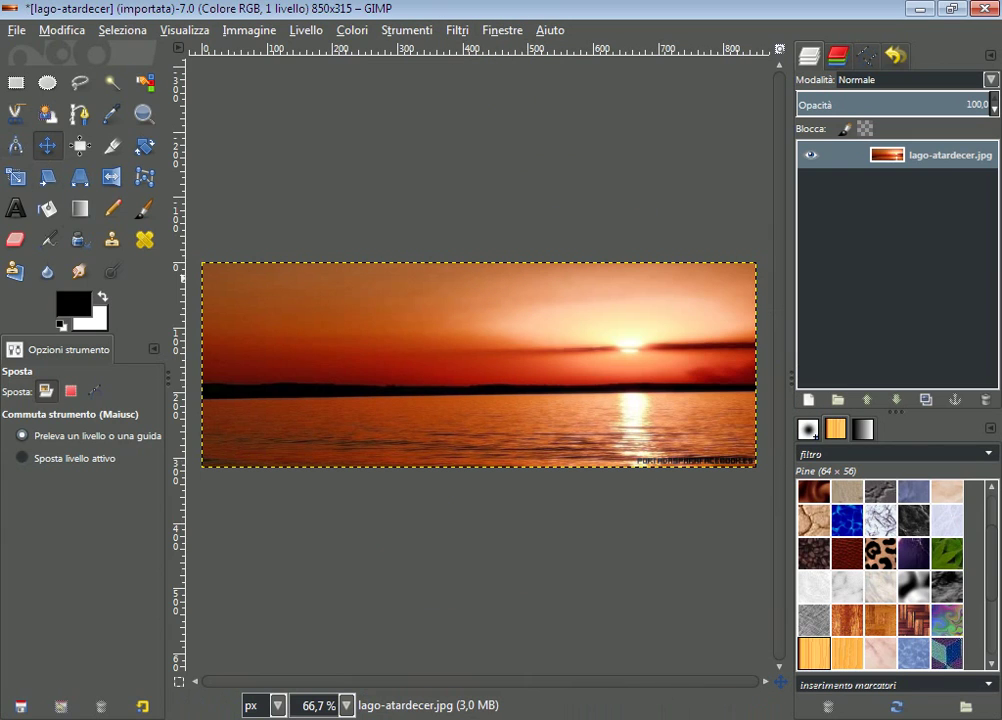
# Browse for an image to open as a layer, cancel, and pick Rectangle Select
pyautogui.click(16, 30)
pyautogui.click(68, 112)
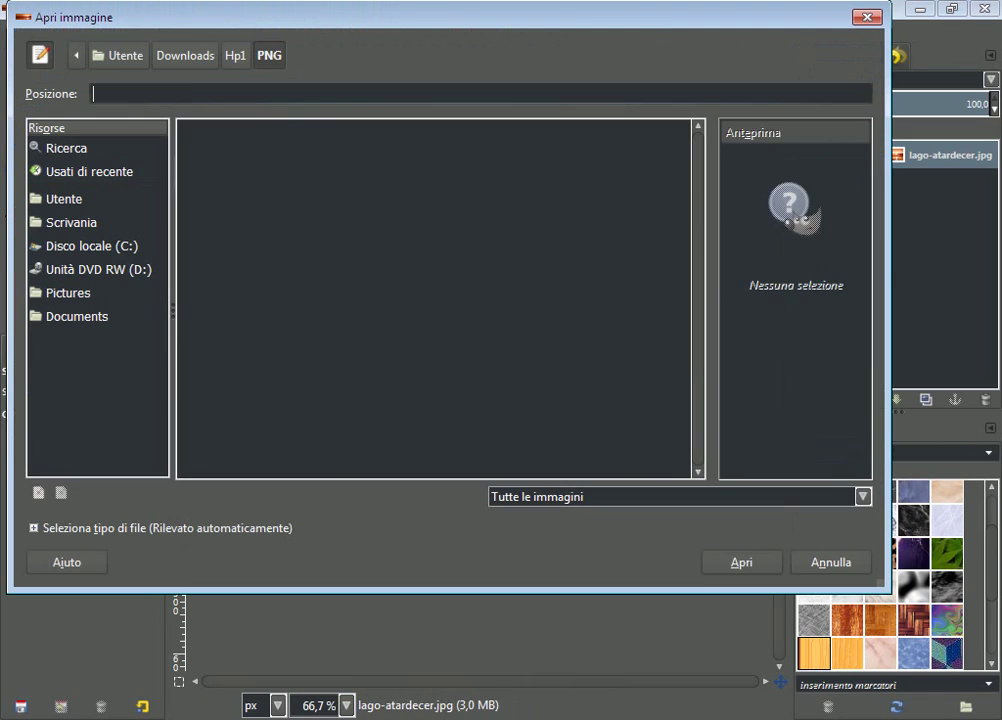
pyautogui.hotkey('alt', 'Home')
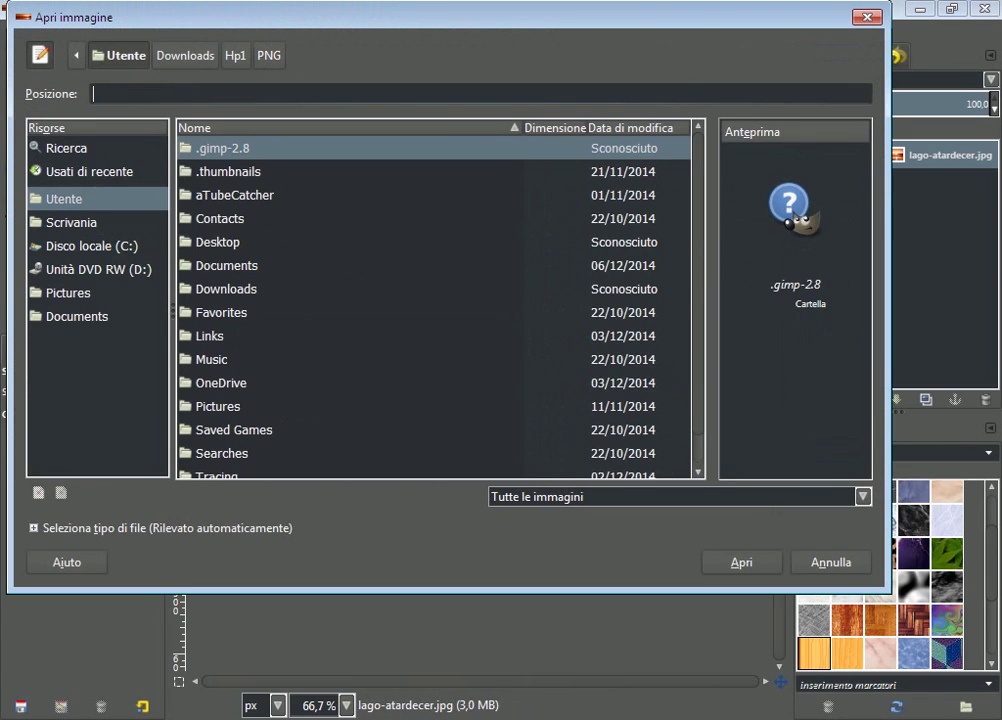
pyautogui.press('Escape')
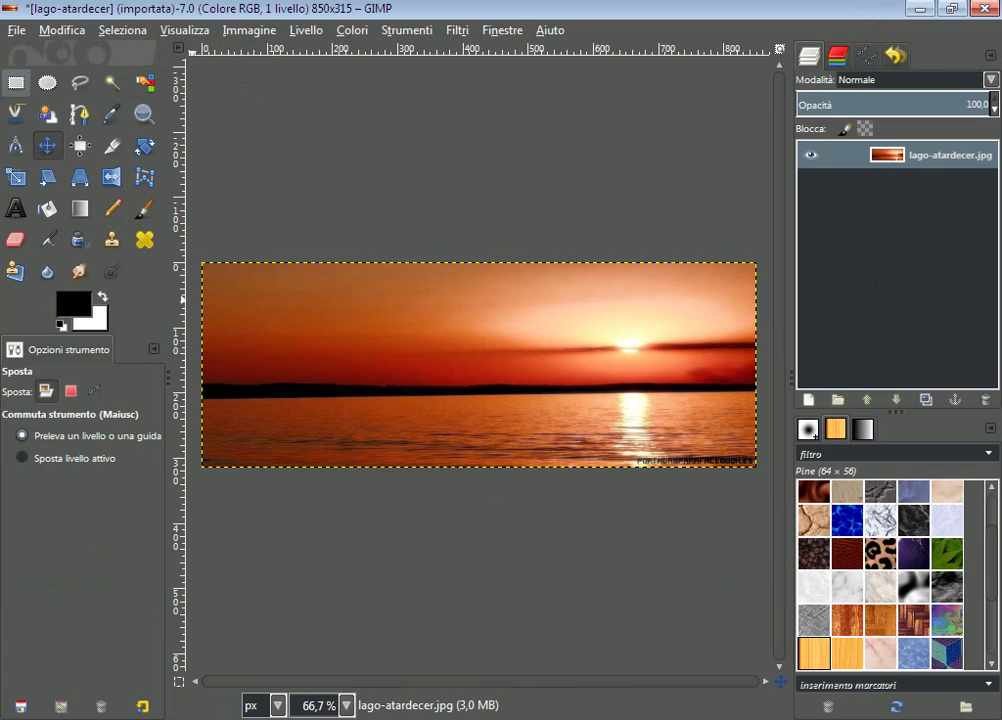
pyautogui.click(16, 82)
# Add a new transparent layer and fill a tall narrow strip near the centre with cyan
pyautogui.rightClick(879, 160)
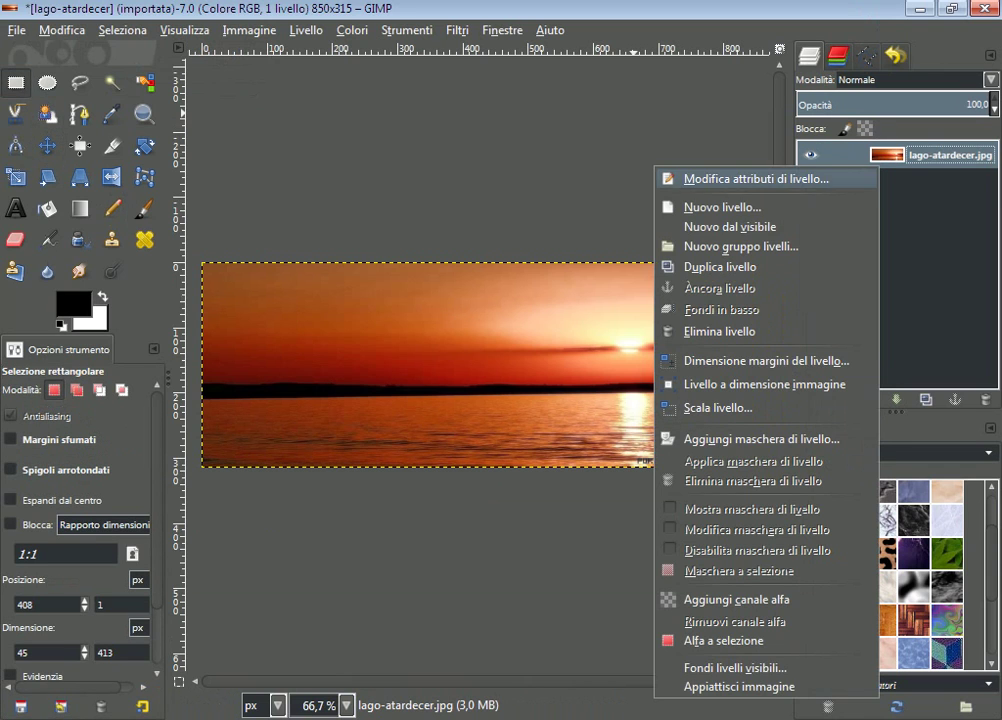
pyautogui.click(716, 204)
pyautogui.press('Return')
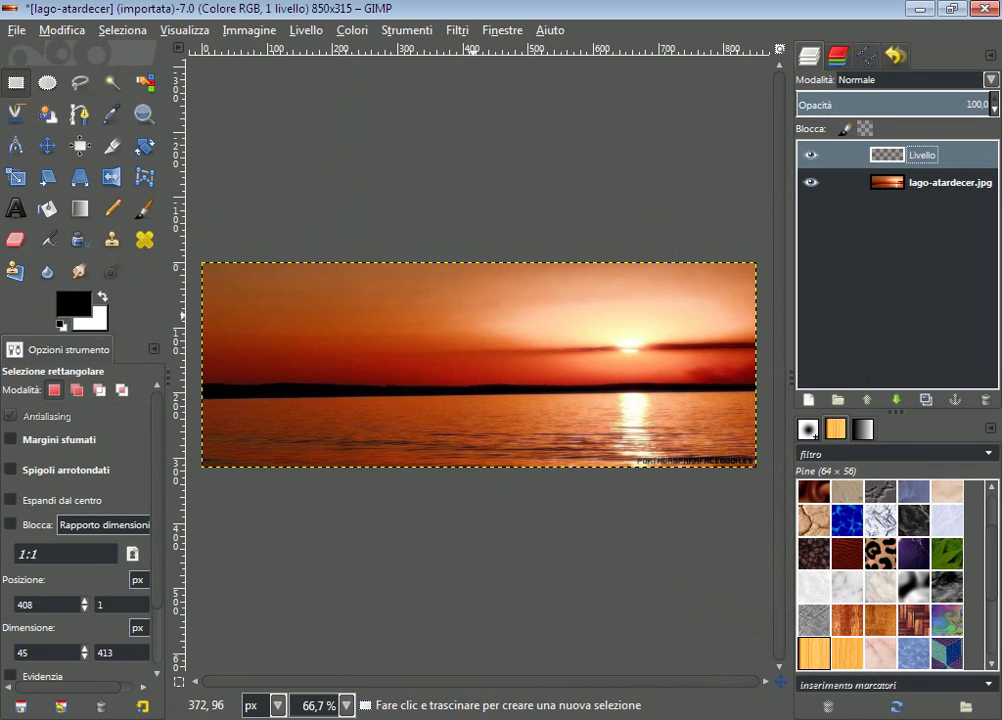
pyautogui.moveTo(467, 263)
pyautogui.mouseDown()
pyautogui.moveTo(499, 468)
pyautogui.moveTo(490, 466)
pyautogui.mouseUp()
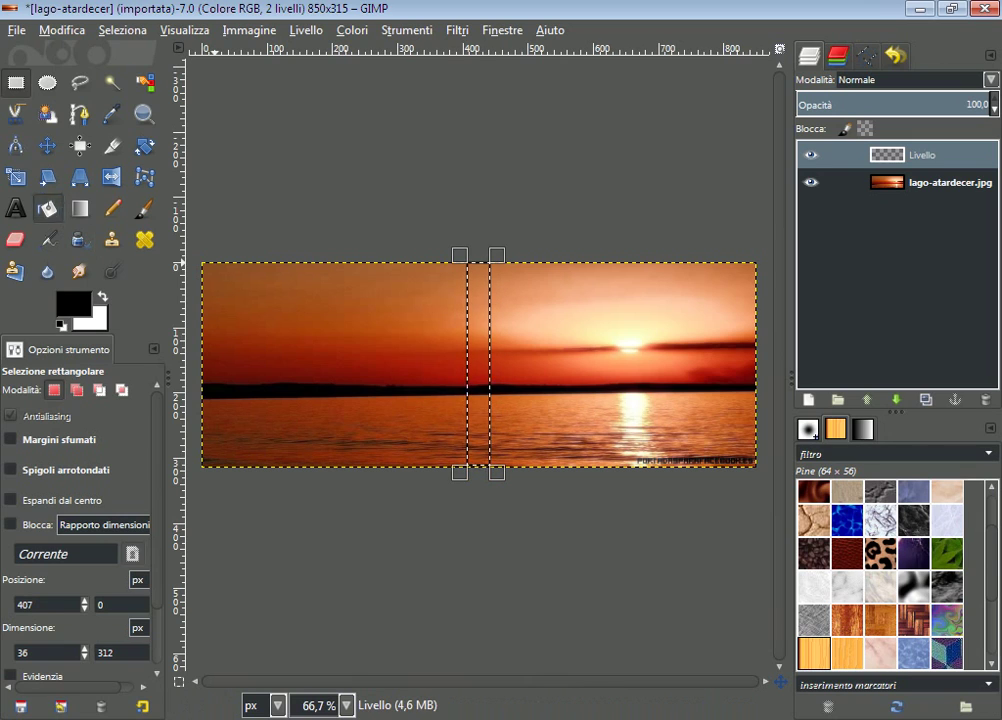
pyautogui.click(47, 208)
pyautogui.click(73, 302)
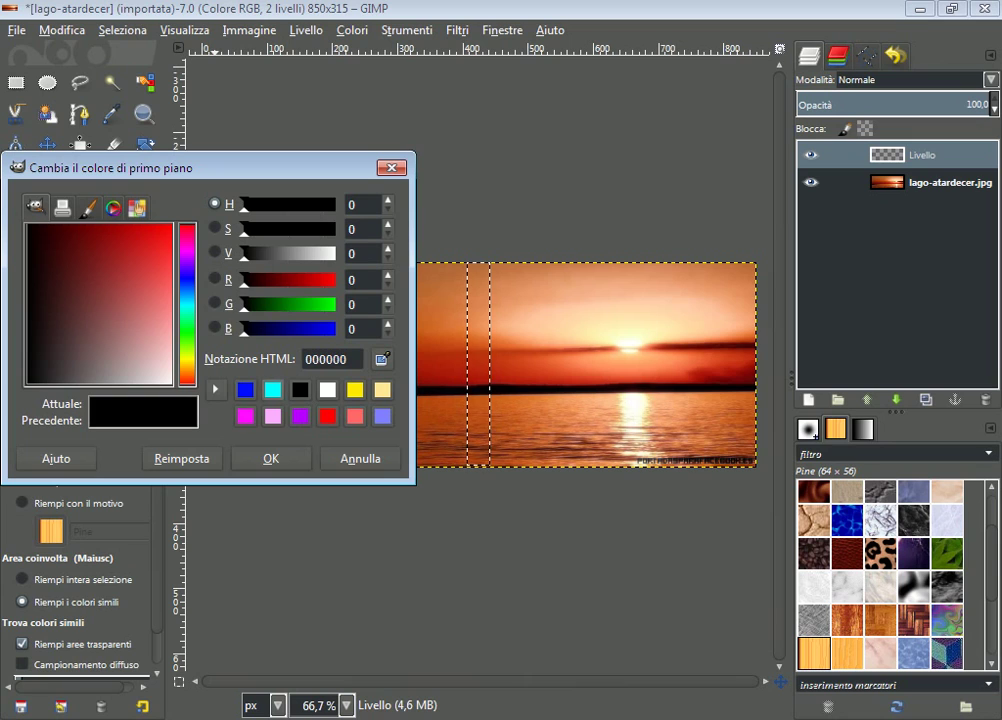
pyautogui.click(272, 389)
pyautogui.click(478, 372)
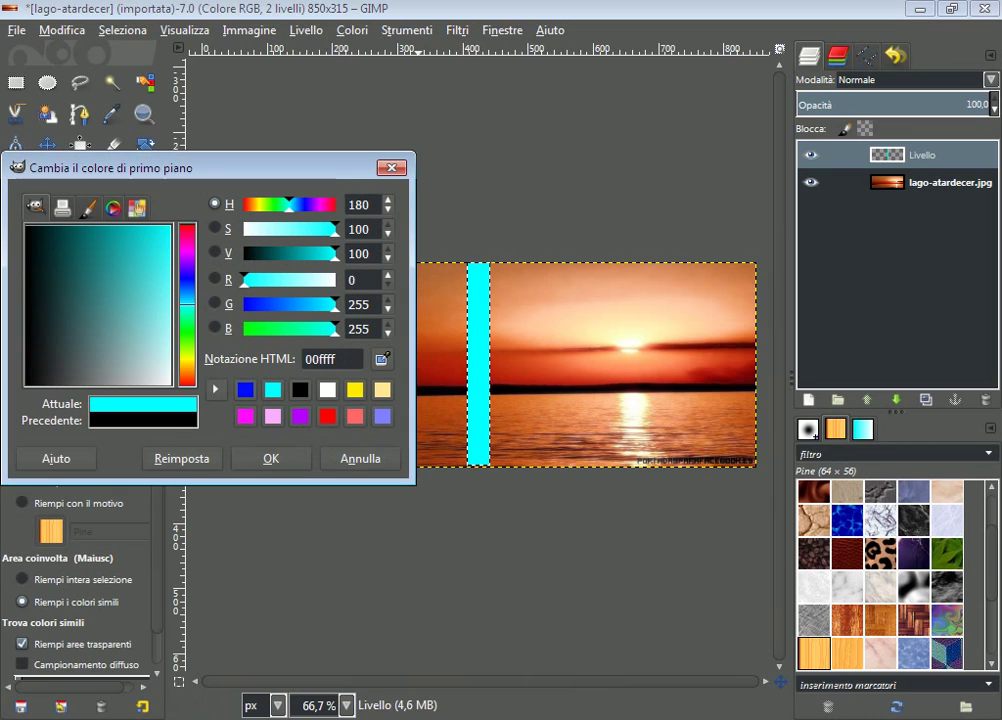
pyautogui.click(360, 458)
# Colorize the stripe to hue 180, saturation 50 and clear the selection
pyautogui.click(47, 145)
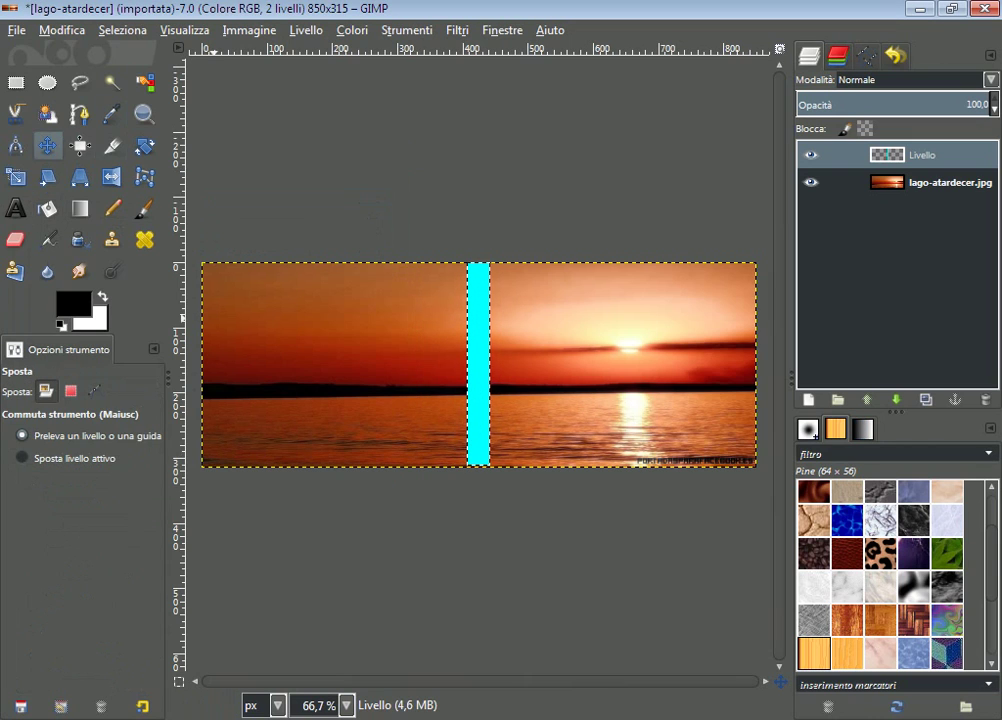
pyautogui.click(352, 30)
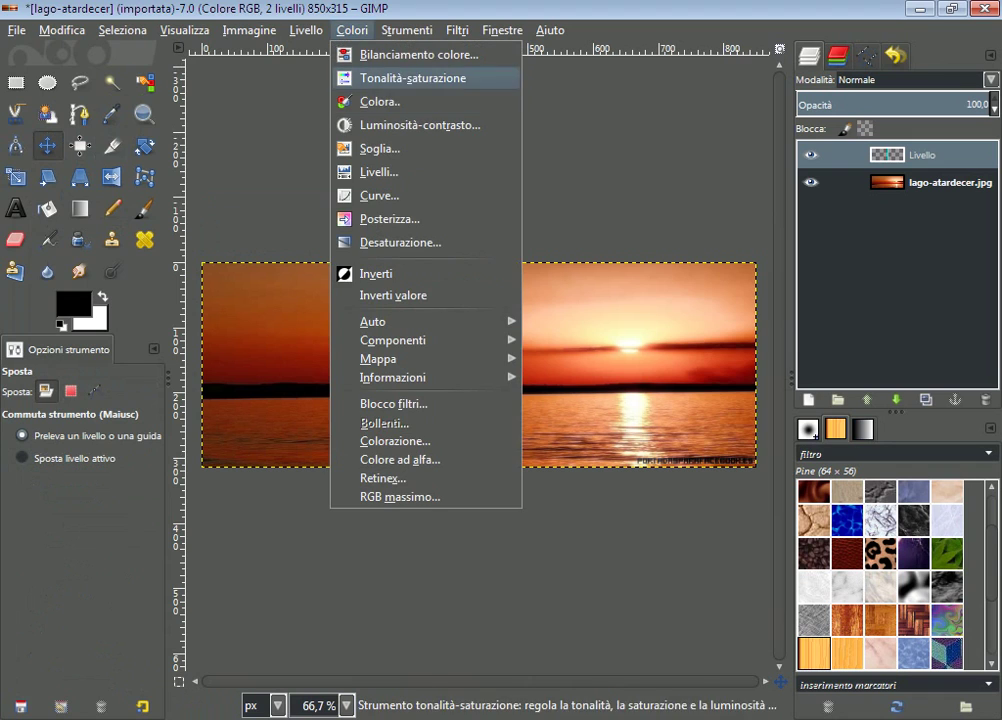
pyautogui.click(380, 101)
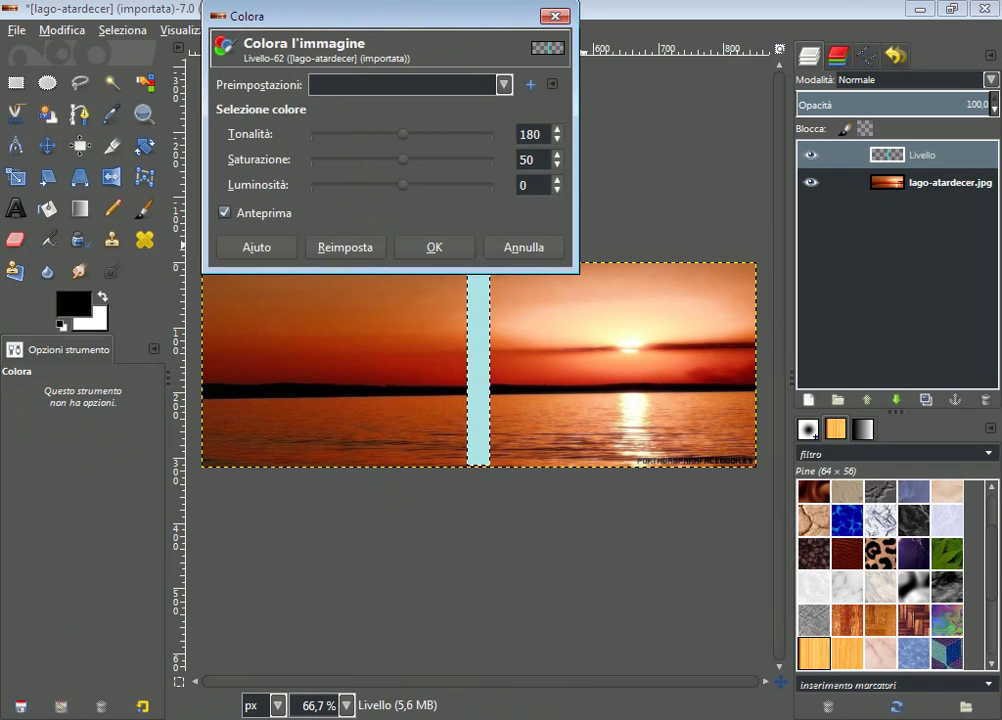
pyautogui.click(444, 245)
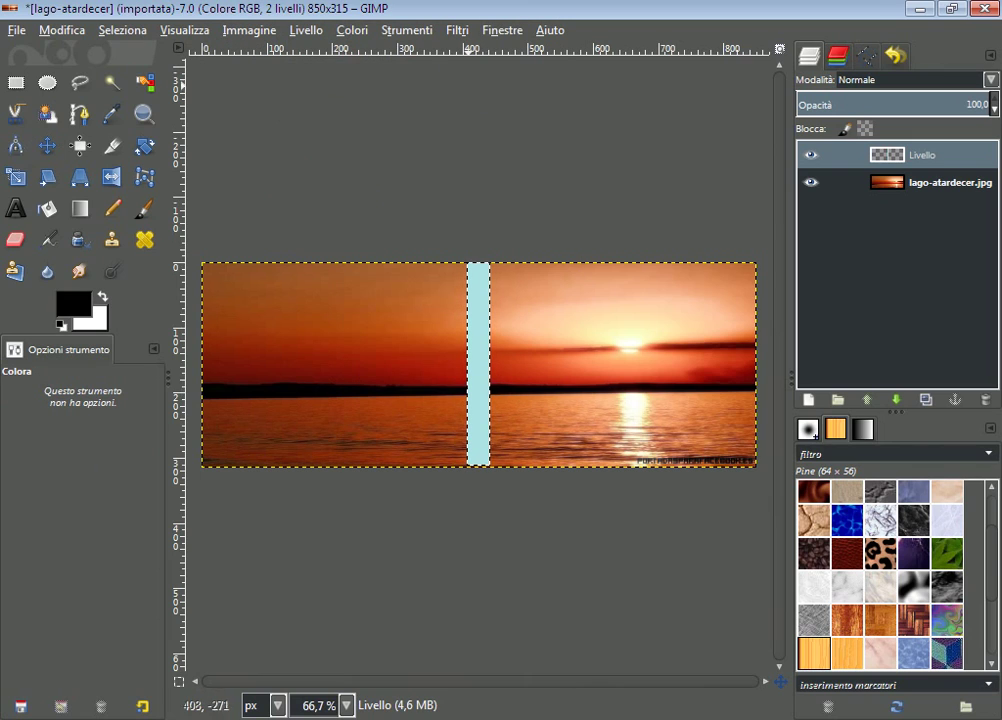
pyautogui.click(122, 29)
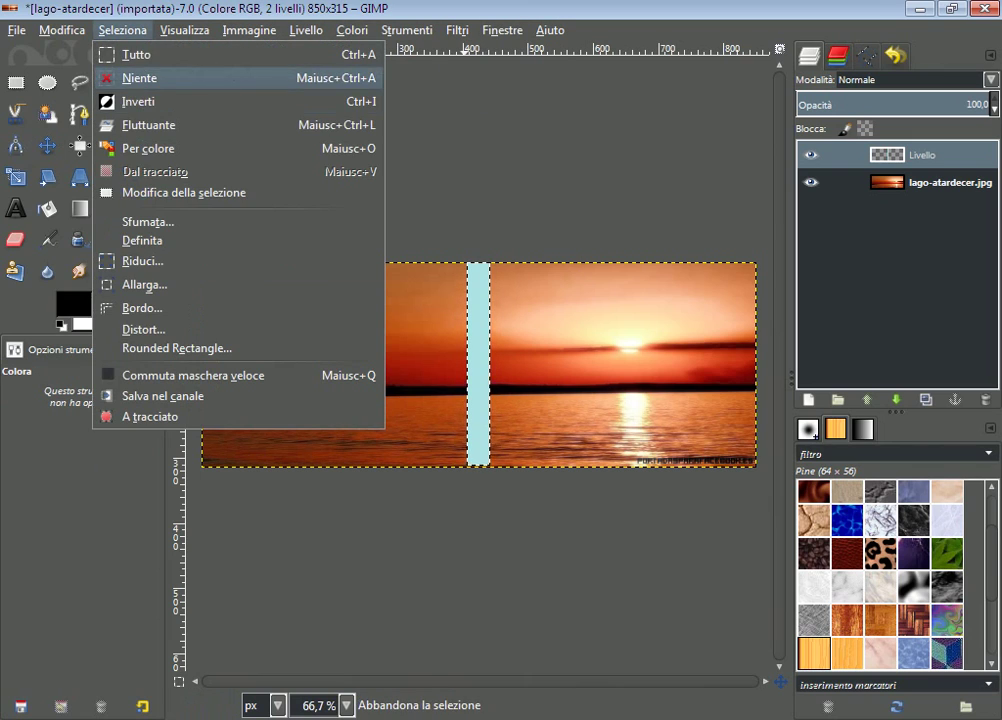
pyautogui.click(100, 77)
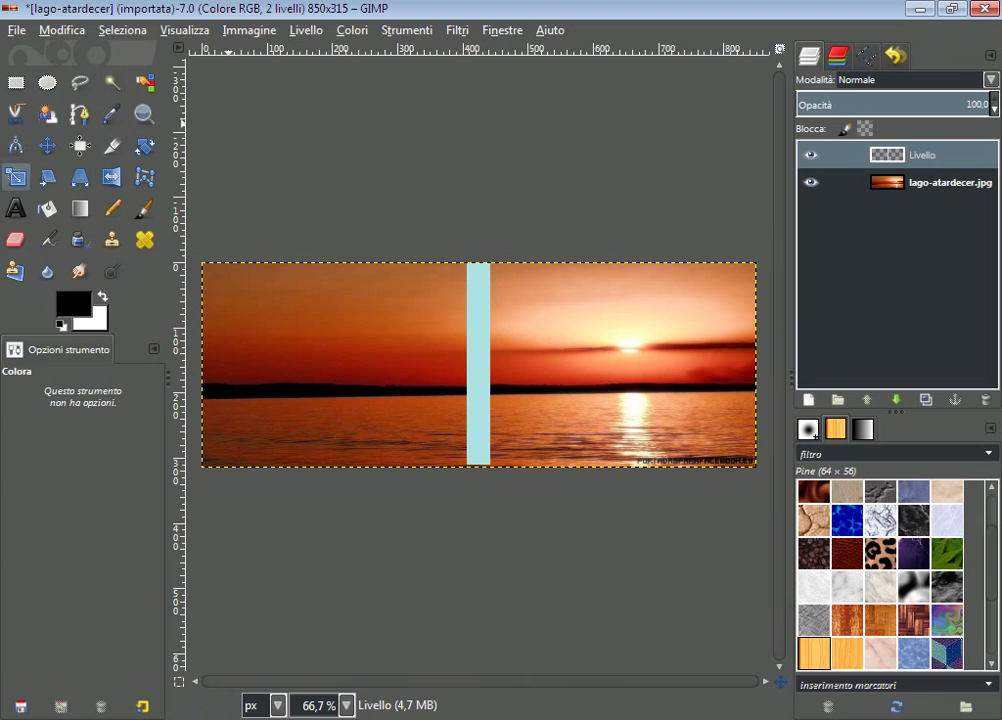
# Scale the stripe layer up to 861×335
pyautogui.click(15, 177)
pyautogui.click(430, 312)
pyautogui.moveTo(581, 413); pyautogui.dragTo(588, 426)
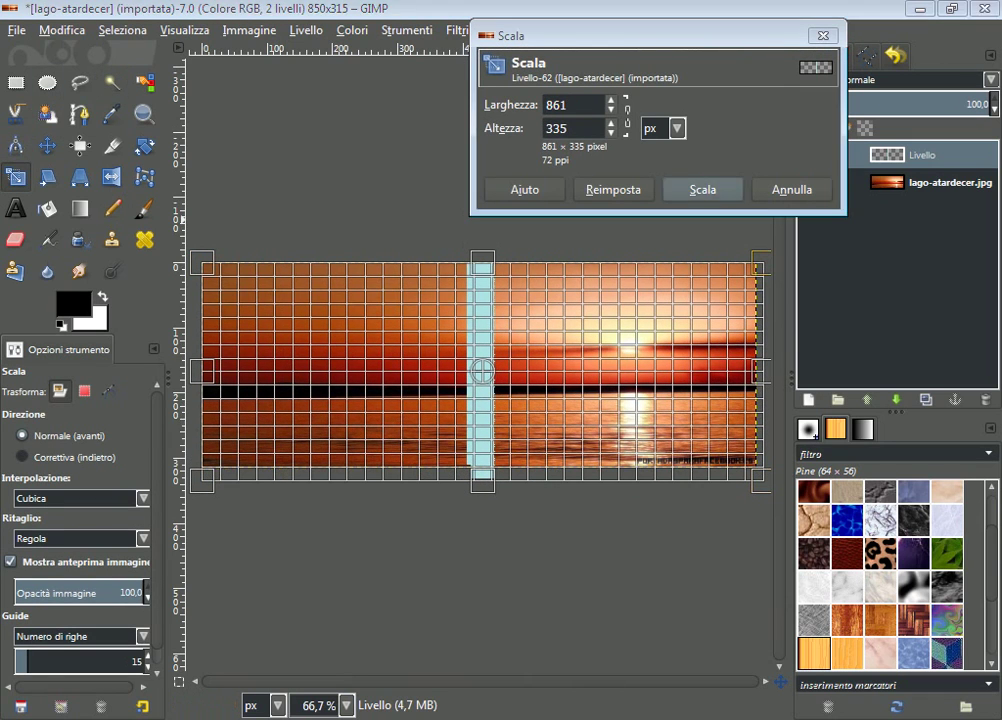
pyautogui.click(703, 189)
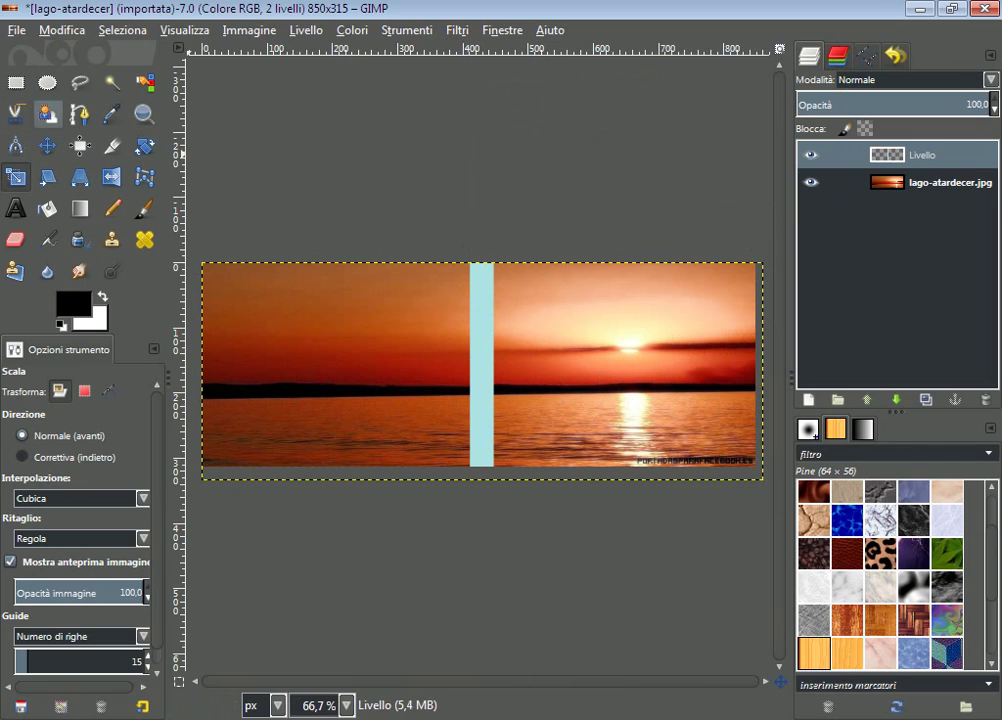
# Apply Xach-Effect (blur 12, offset 5) to the stripe, merge Highlight and Shadow down, and select all
pyautogui.click(47, 145)
pyautogui.click(457, 30)
pyautogui.moveTo(489, 292)
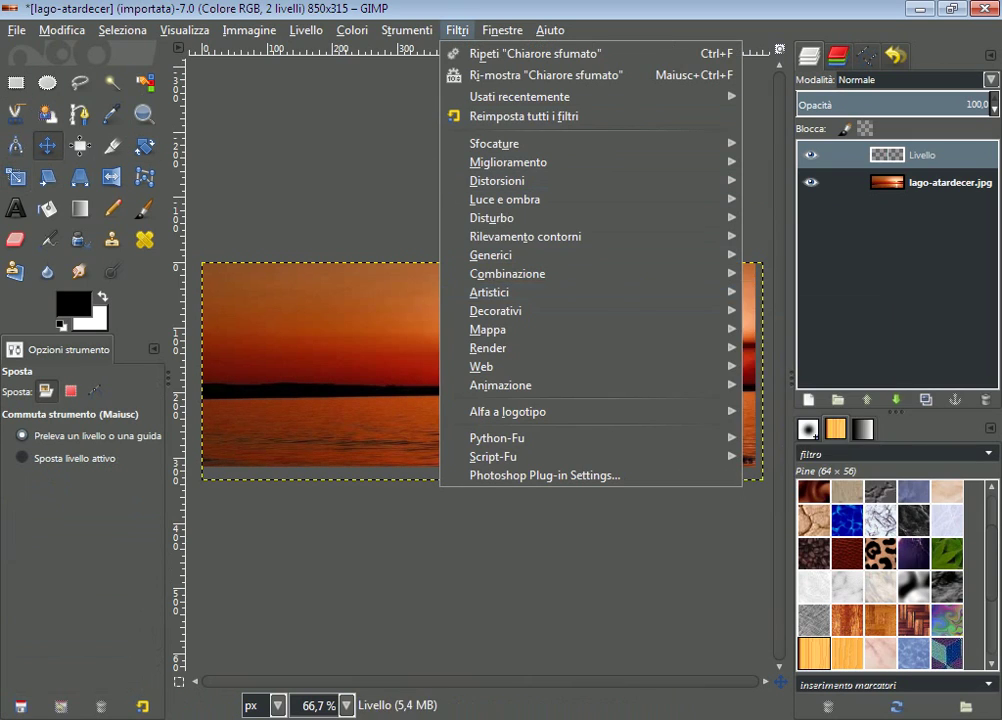
pyautogui.click(802, 337)
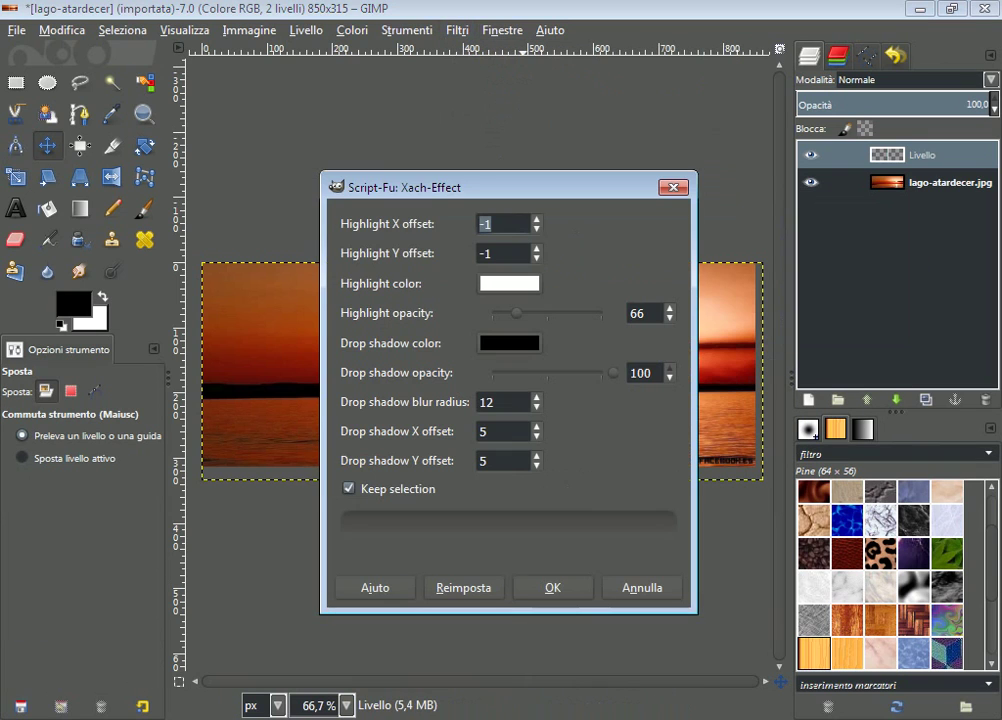
pyautogui.press('Return')
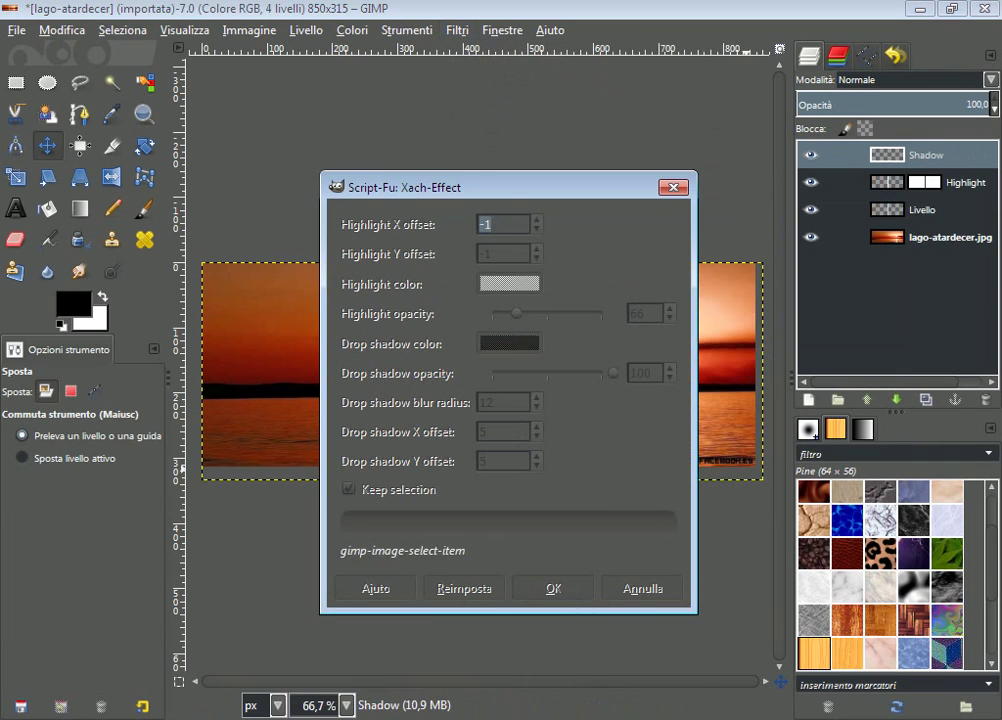
pyautogui.rightClick(697, 155)
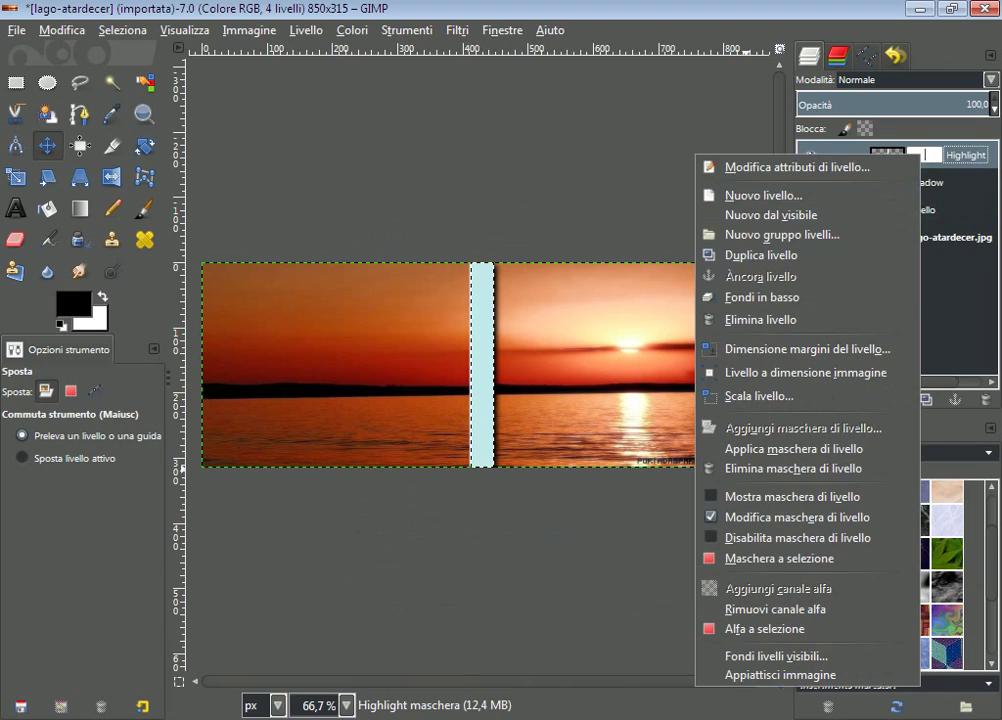
pyautogui.click(760, 297)
pyautogui.rightClick(660, 156)
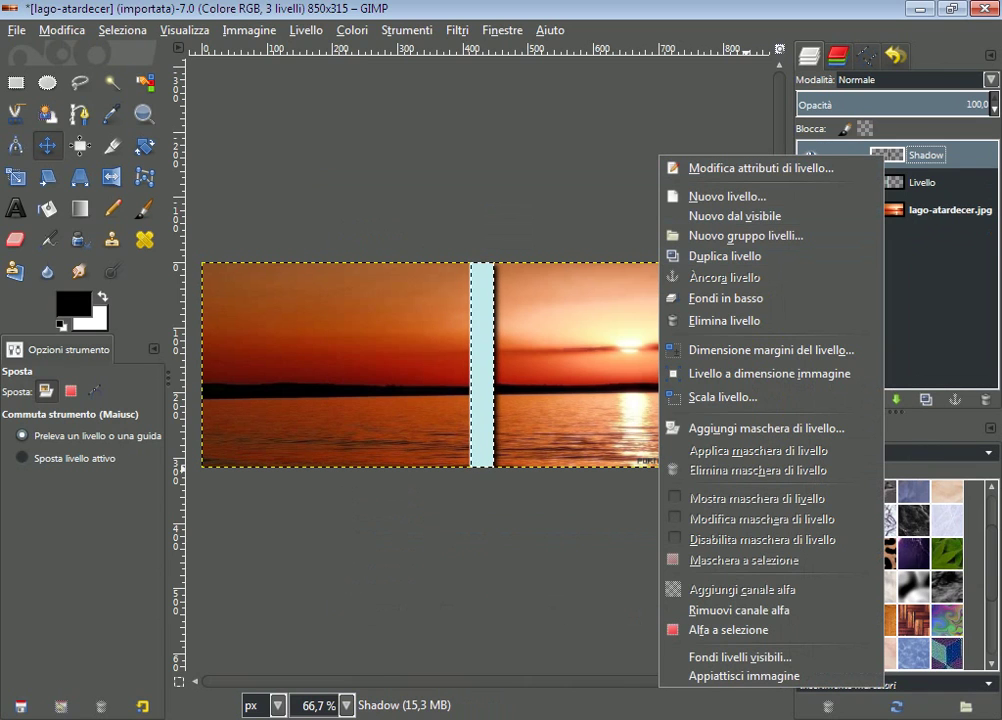
pyautogui.click(727, 298)
pyautogui.click(122, 30)
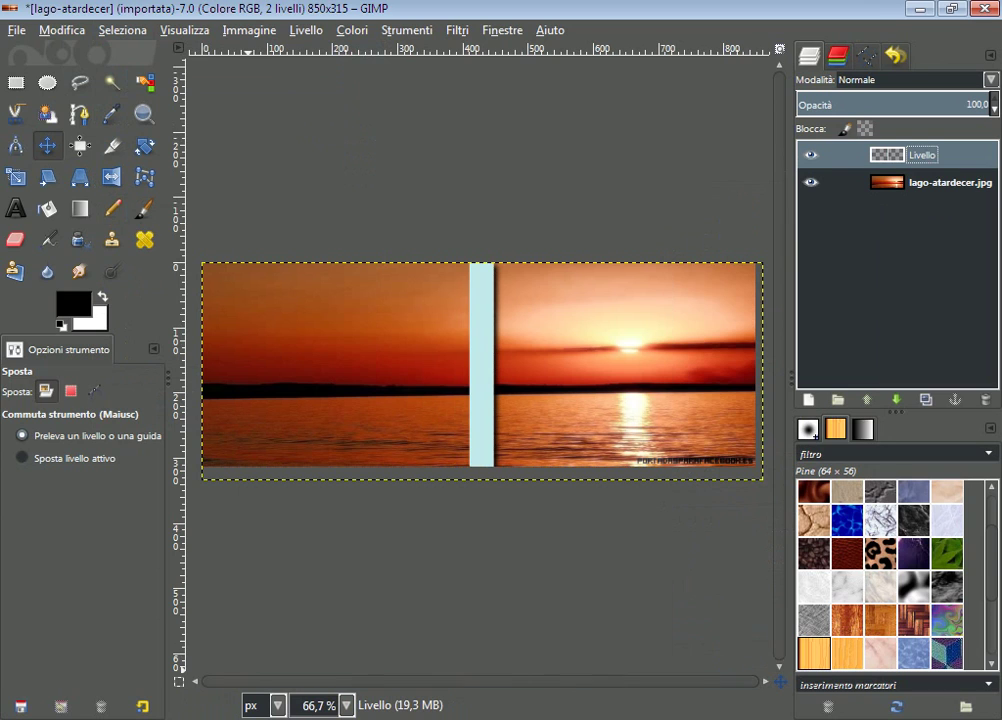
# Start opening an image as a layer and browse the Tinii and Siiiniii PNG folders
pyautogui.click(17, 30)
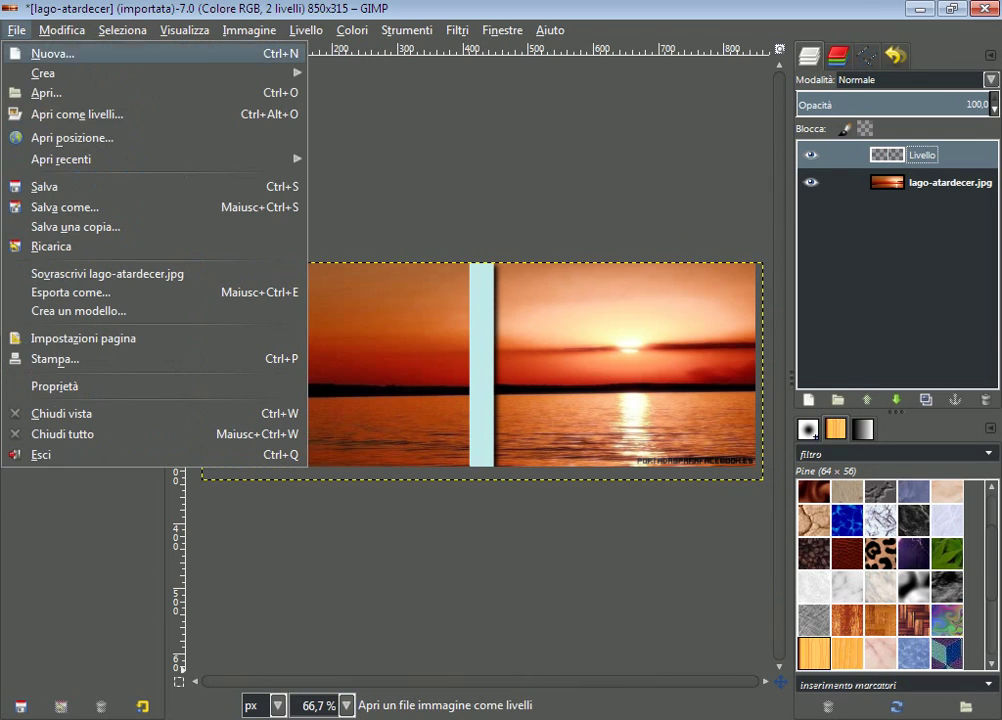
pyautogui.click(80, 114)
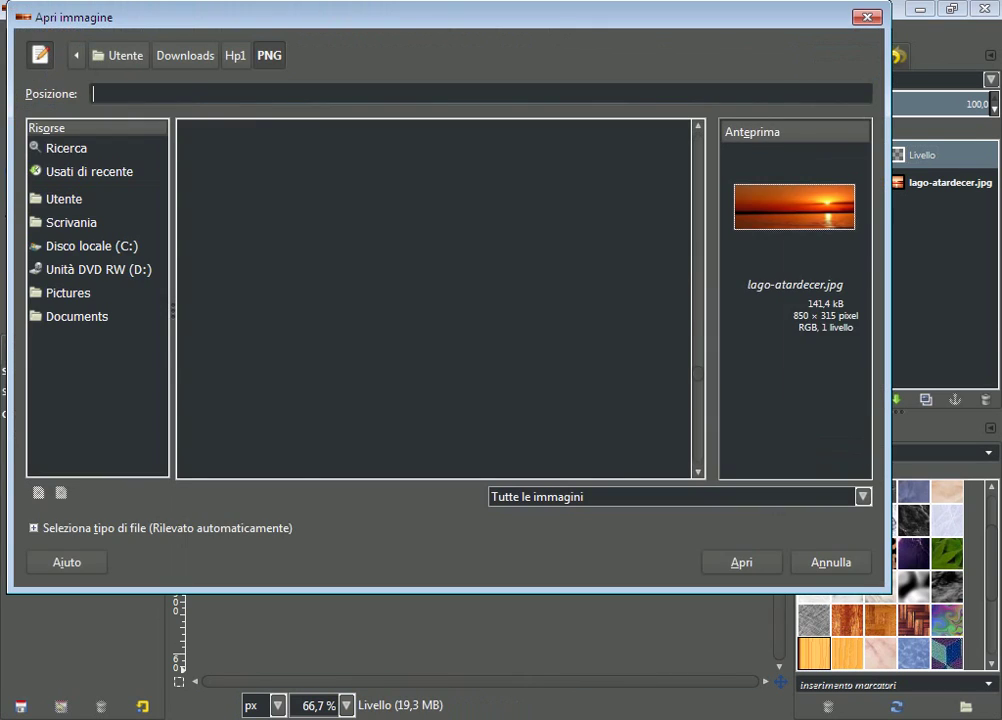
pyautogui.click(269, 55)
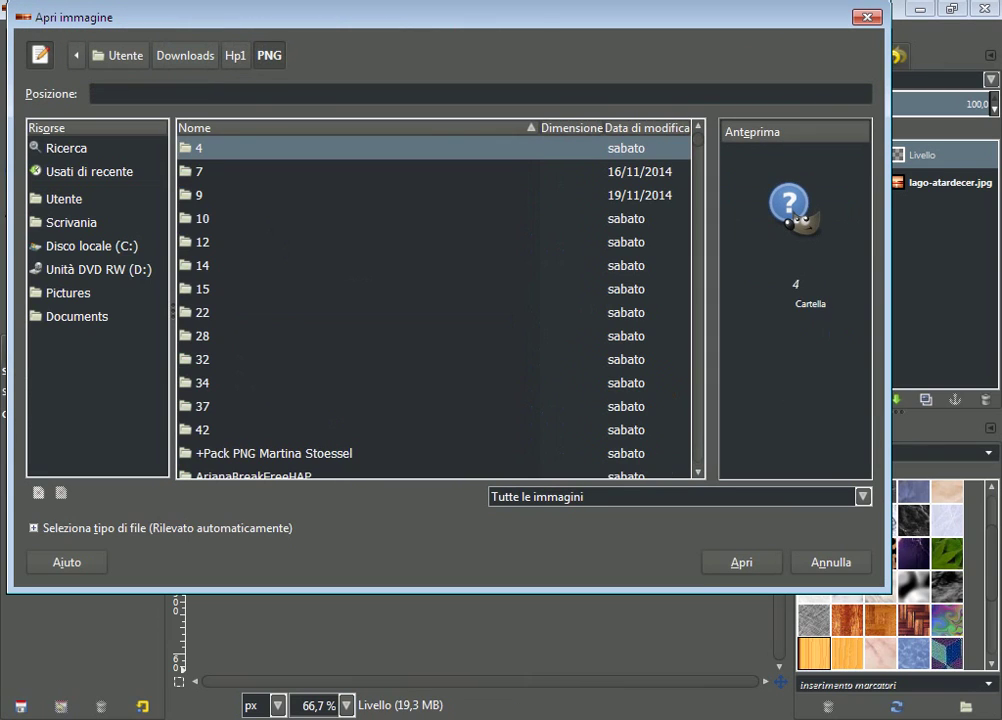
pyautogui.press('Down')
pyautogui.press('Down')
pyautogui.press('Down')
pyautogui.press('Down')
pyautogui.press('Down')
pyautogui.press('Down')
pyautogui.press('Down')
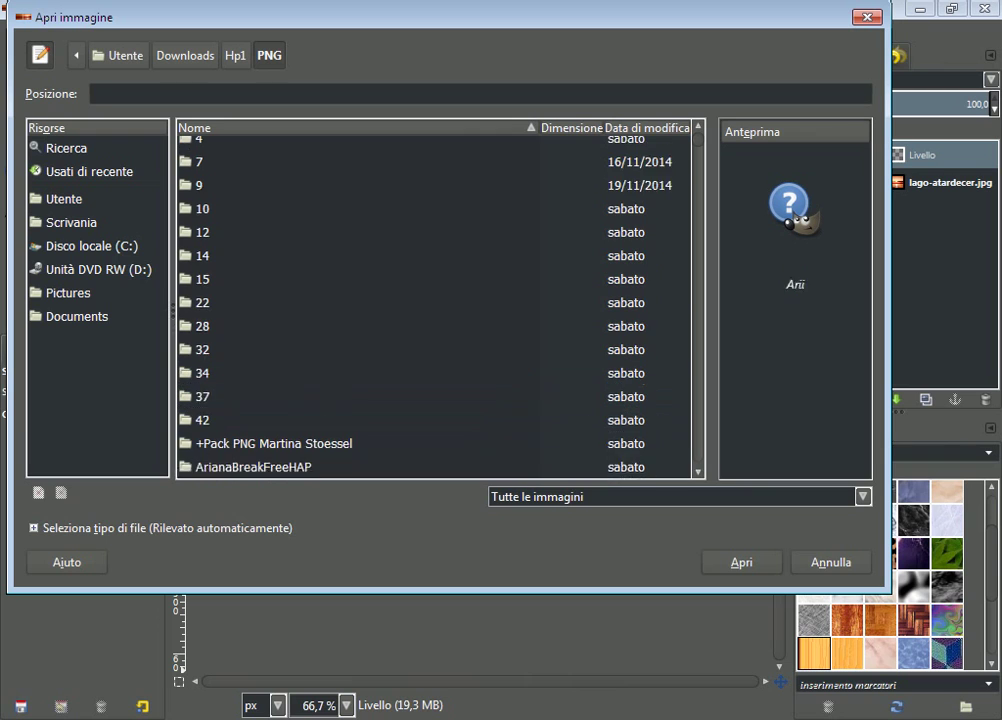
pyautogui.press('Down')
pyautogui.press('Down')
pyautogui.press('Down')
pyautogui.press('Down')
pyautogui.press('Down')
pyautogui.press('Down')
pyautogui.press('Down')
pyautogui.press('Down')
pyautogui.press('Down')
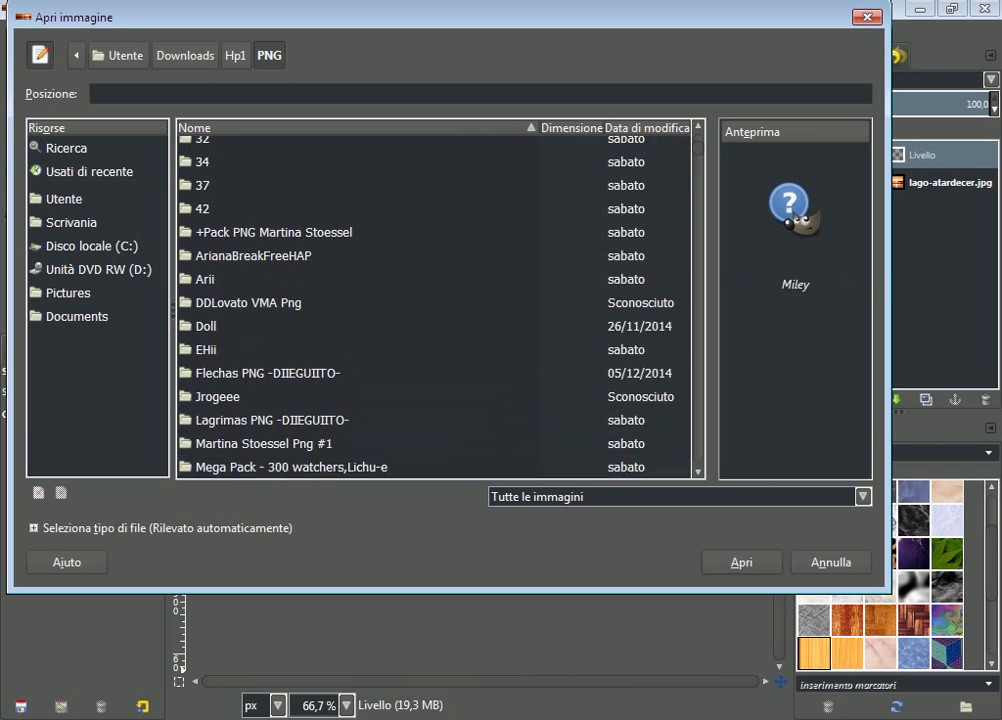
pyautogui.press('Down')
pyautogui.press('Down')
pyautogui.press('Down')
pyautogui.press('Down')
pyautogui.press('Down')
pyautogui.press('Down')
pyautogui.press('Down')
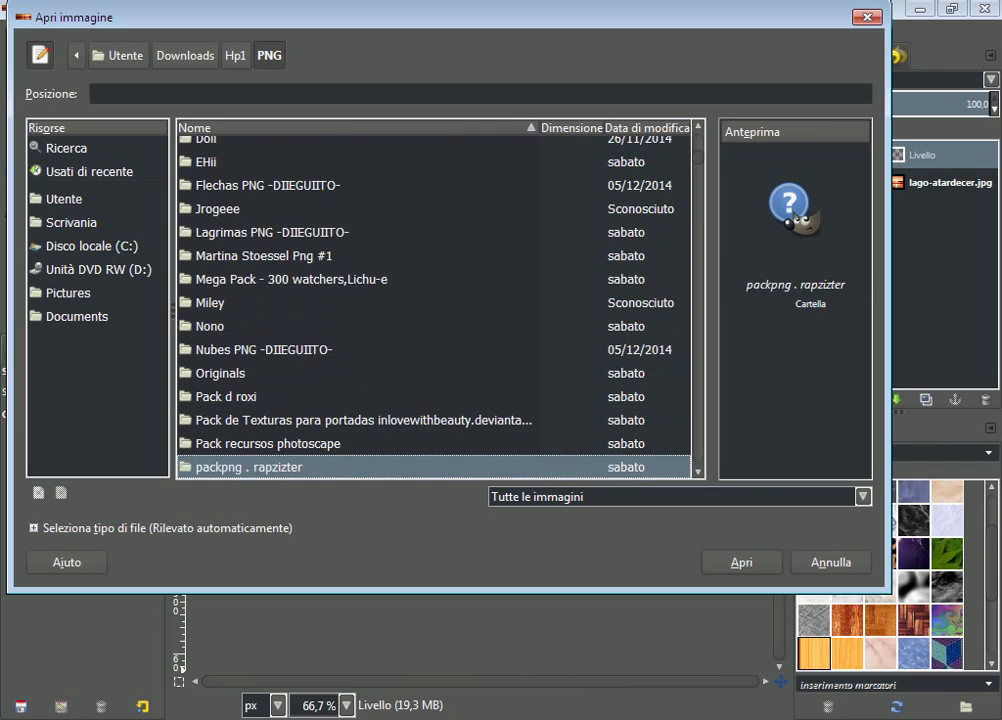
pyautogui.press('Down')
pyautogui.press('Down')
pyautogui.press('Down')
pyautogui.press('Down')
pyautogui.press('Down')
pyautogui.press('Down')
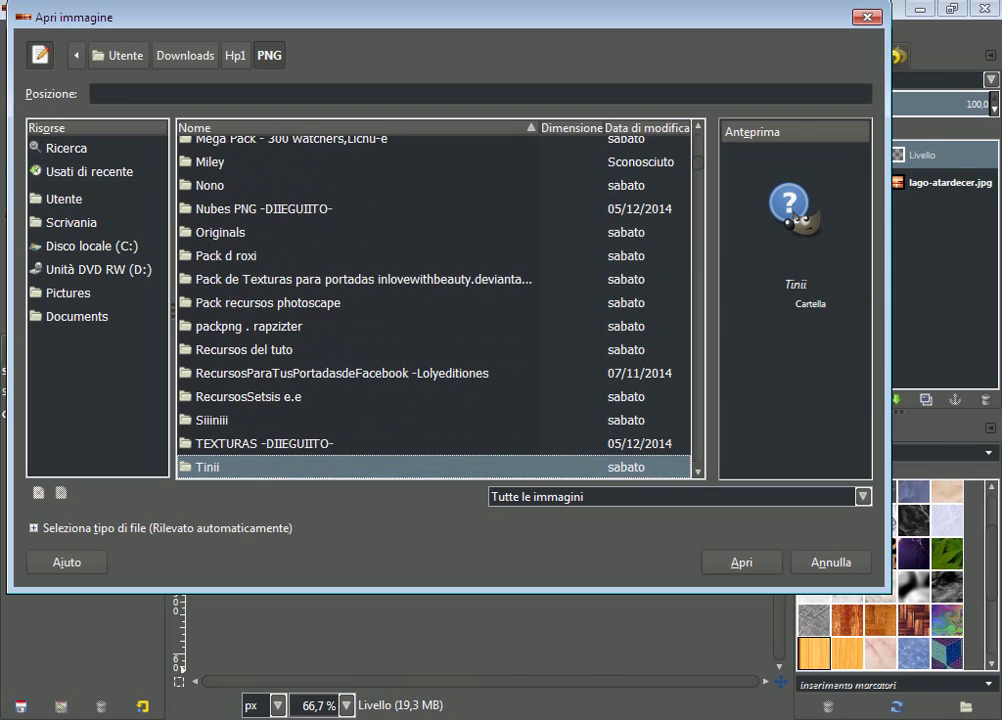
pyautogui.press('Return')
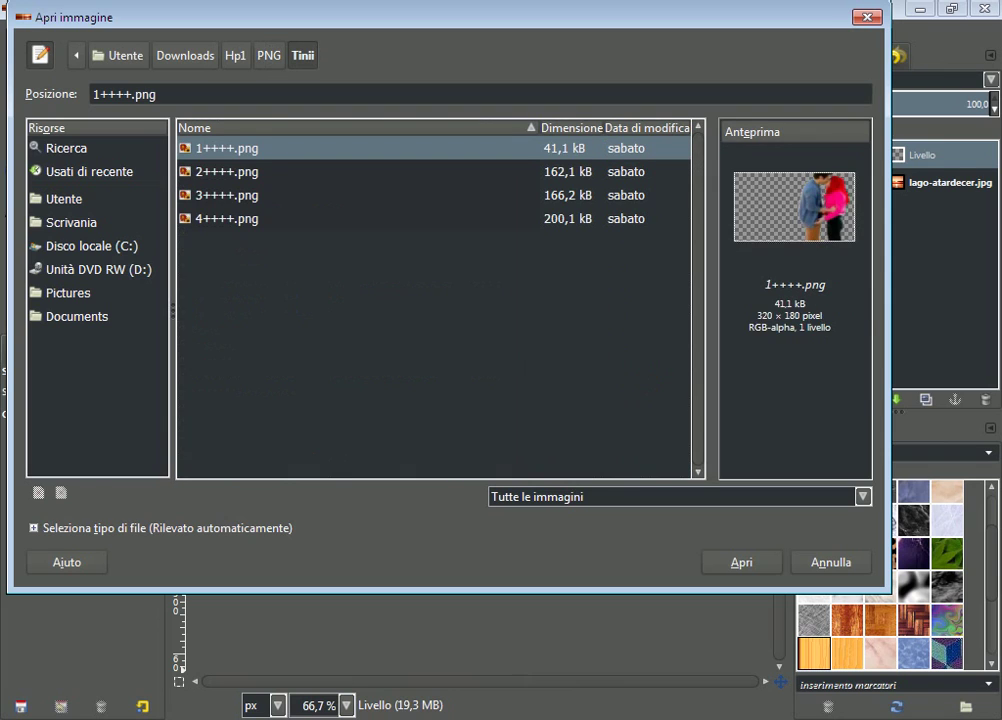
pyautogui.press('Down')
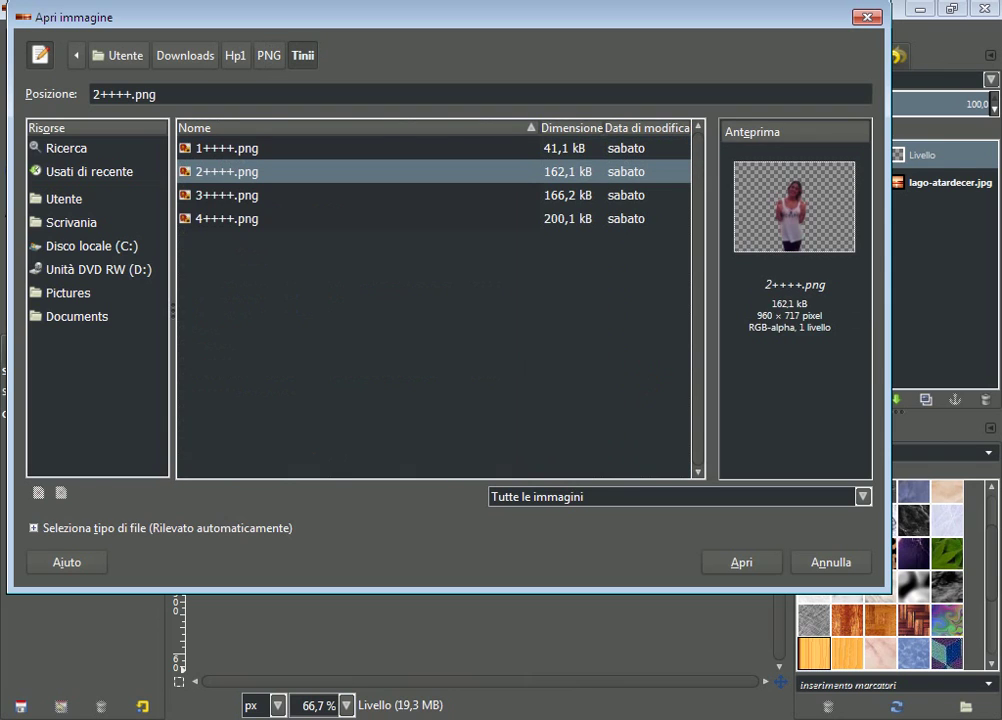
pyautogui.press('BackSpace')
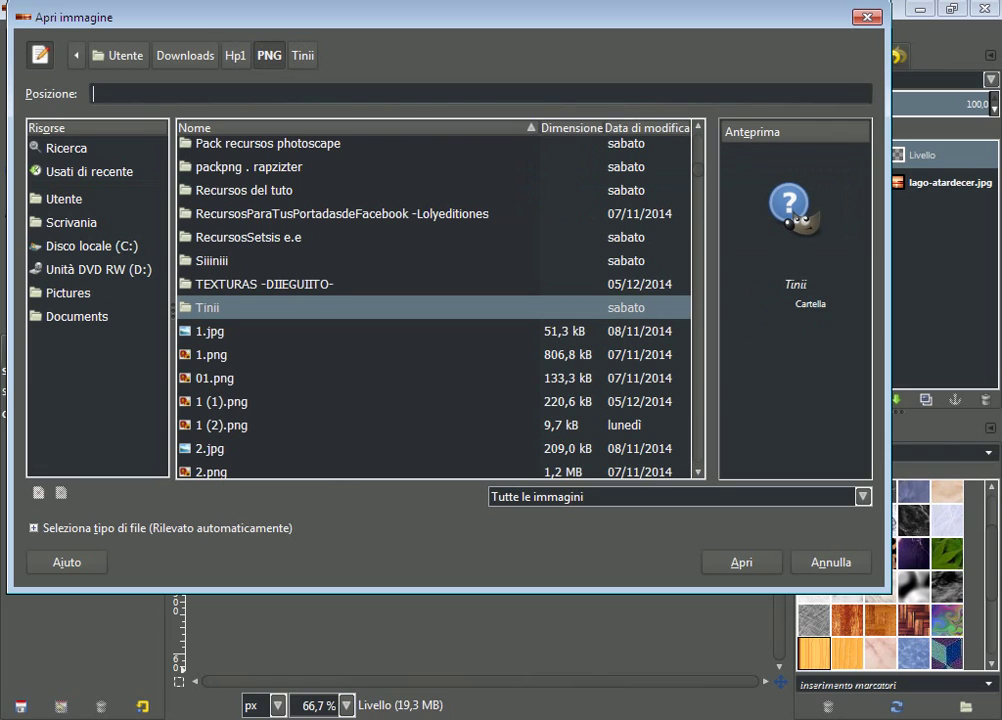
pyautogui.press('Up')
pyautogui.press('Return')
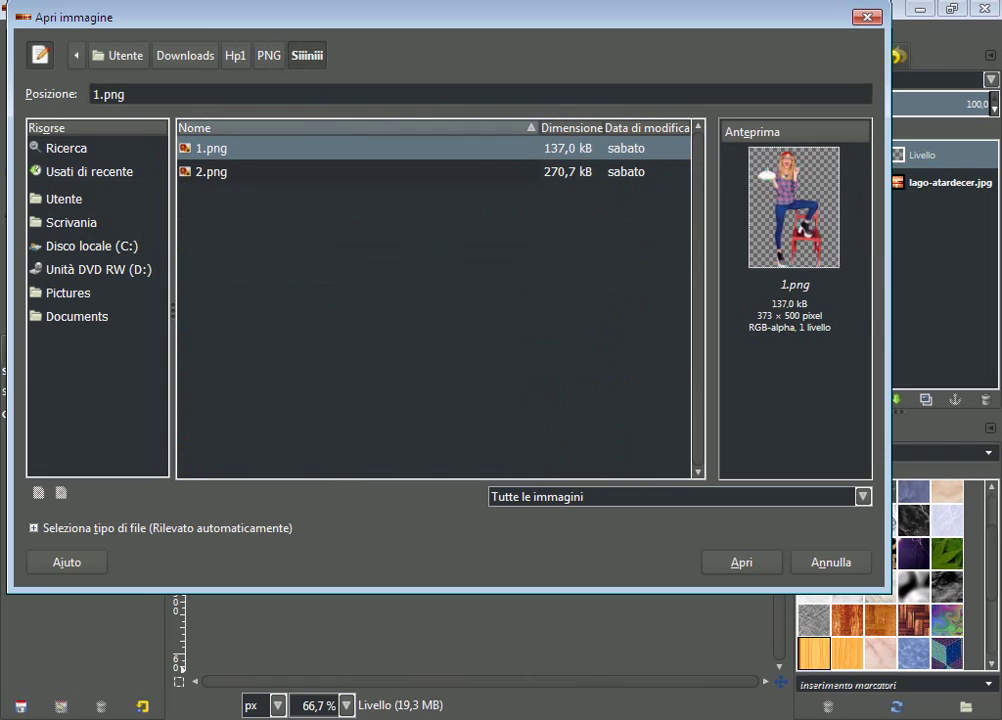
pyautogui.press('BackSpace')
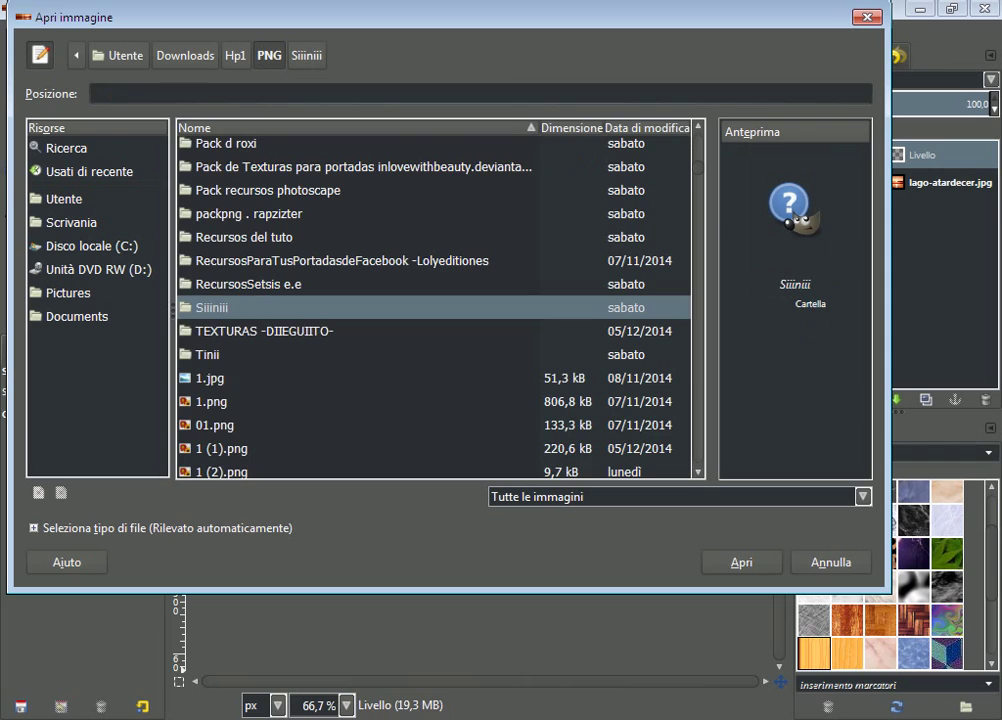
# Preview the Nono cut-outs and open 3.png as a new layer
pyautogui.press('Up')
pyautogui.press('Up')
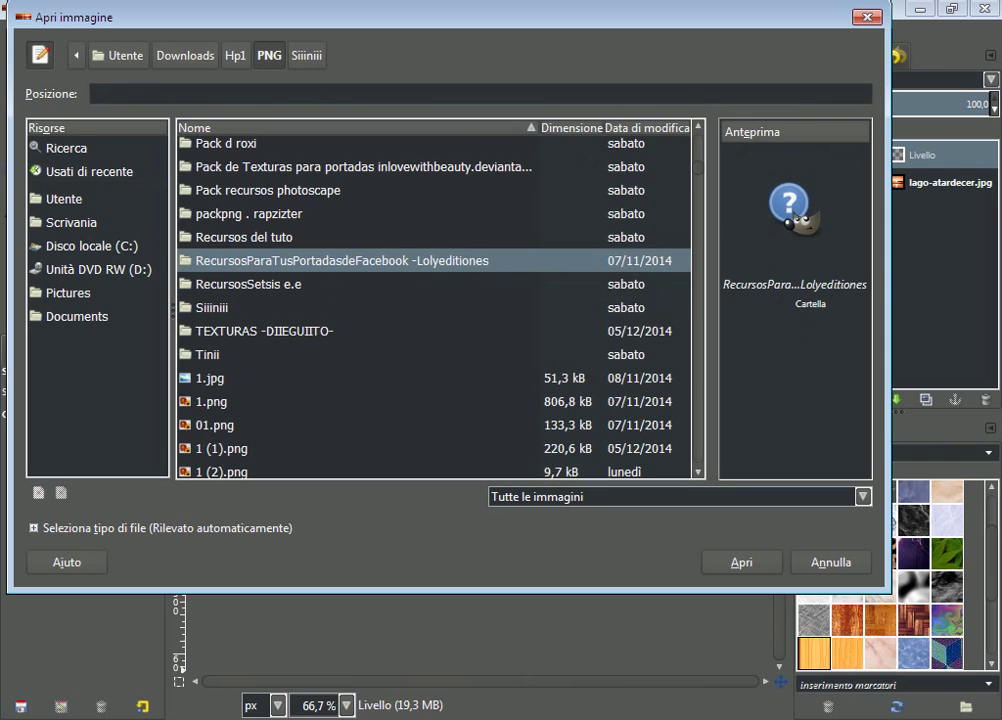
pyautogui.press('Up')
pyautogui.press('Up')
pyautogui.press('Up')
pyautogui.press('Up')
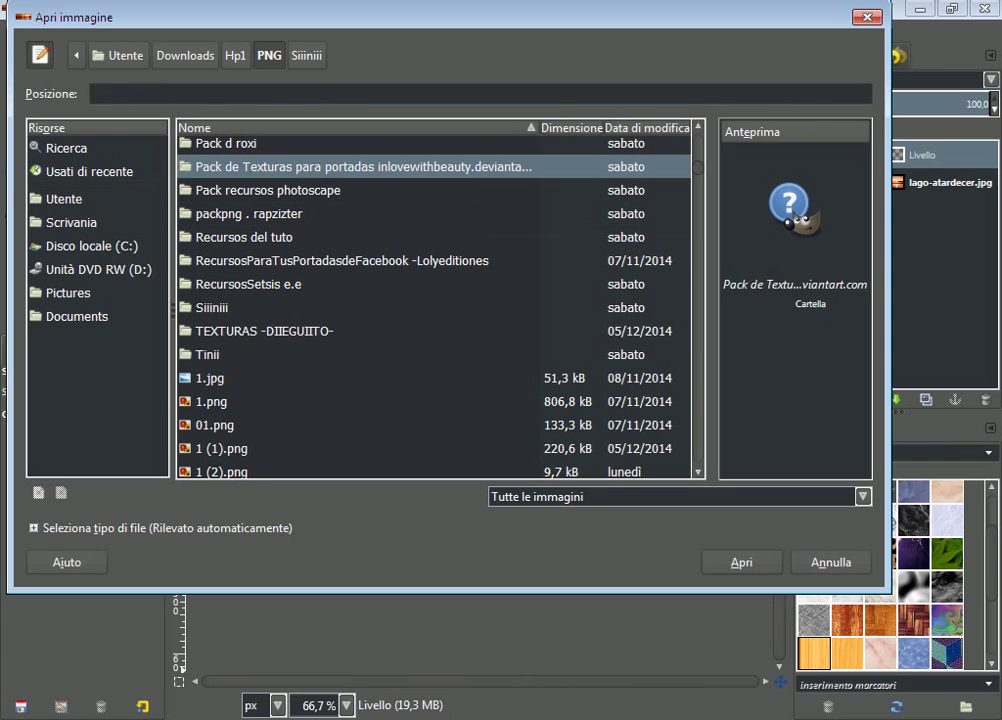
pyautogui.press('Up')
pyautogui.press('Up')
pyautogui.press('Up')
pyautogui.press('Up')
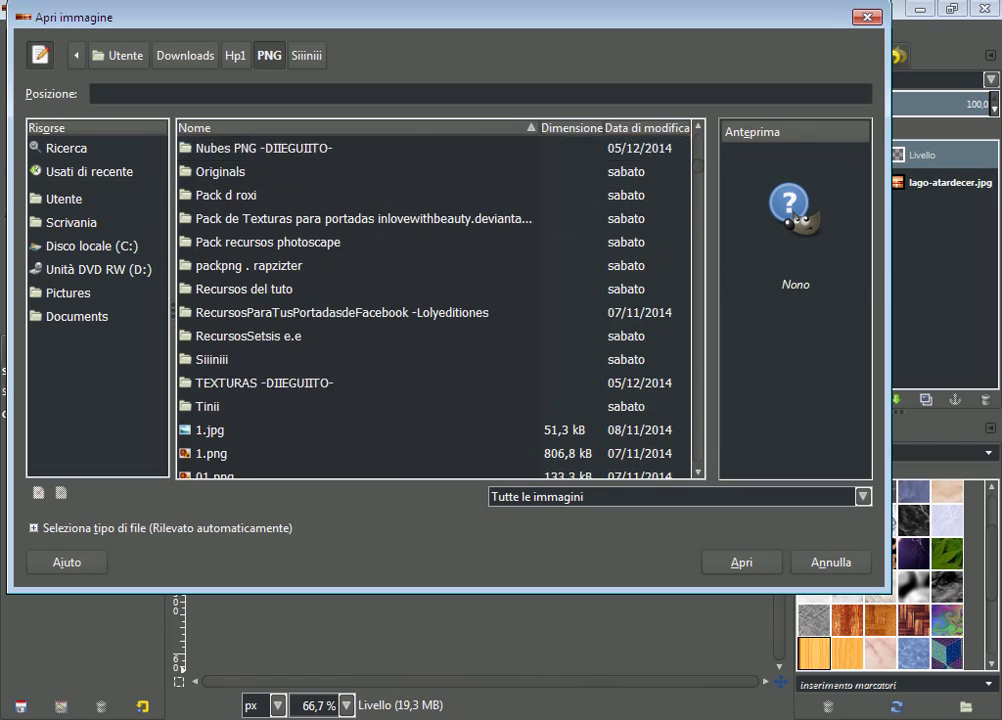
pyautogui.press('Up')
pyautogui.press('Up')
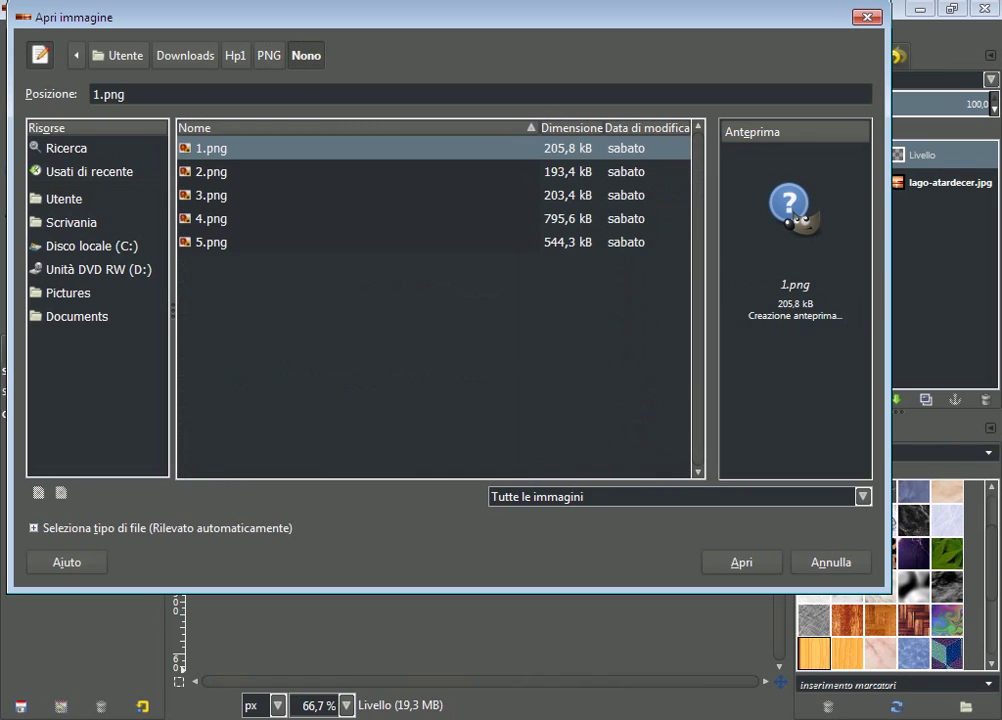
pyautogui.press('Down')
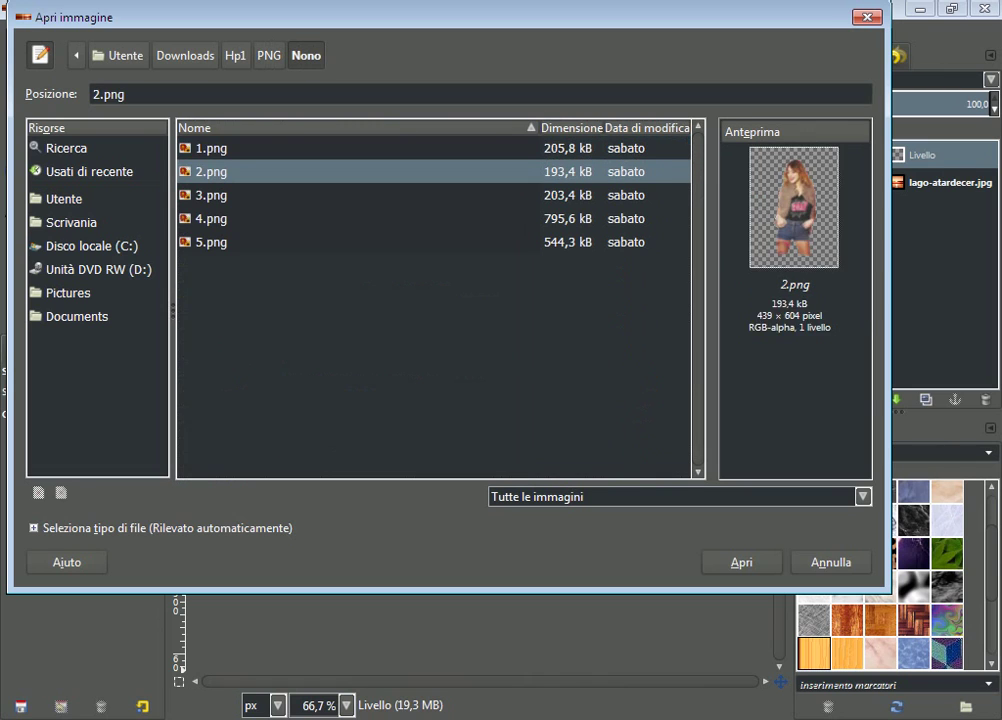
pyautogui.press('Down')
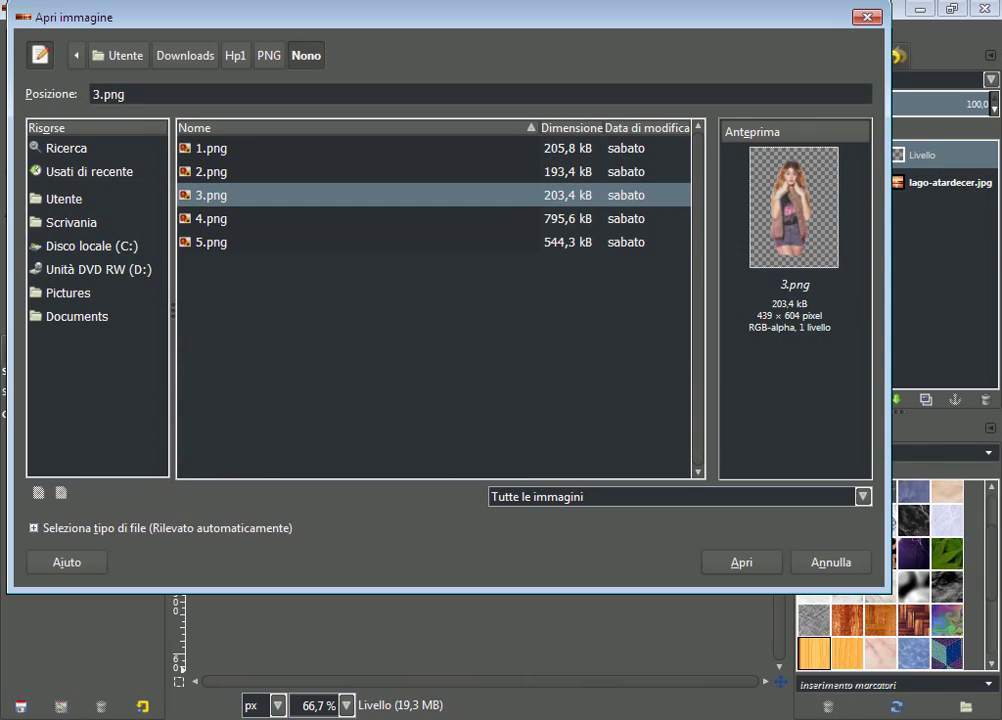
pyautogui.press('Down')
pyautogui.press('Down')
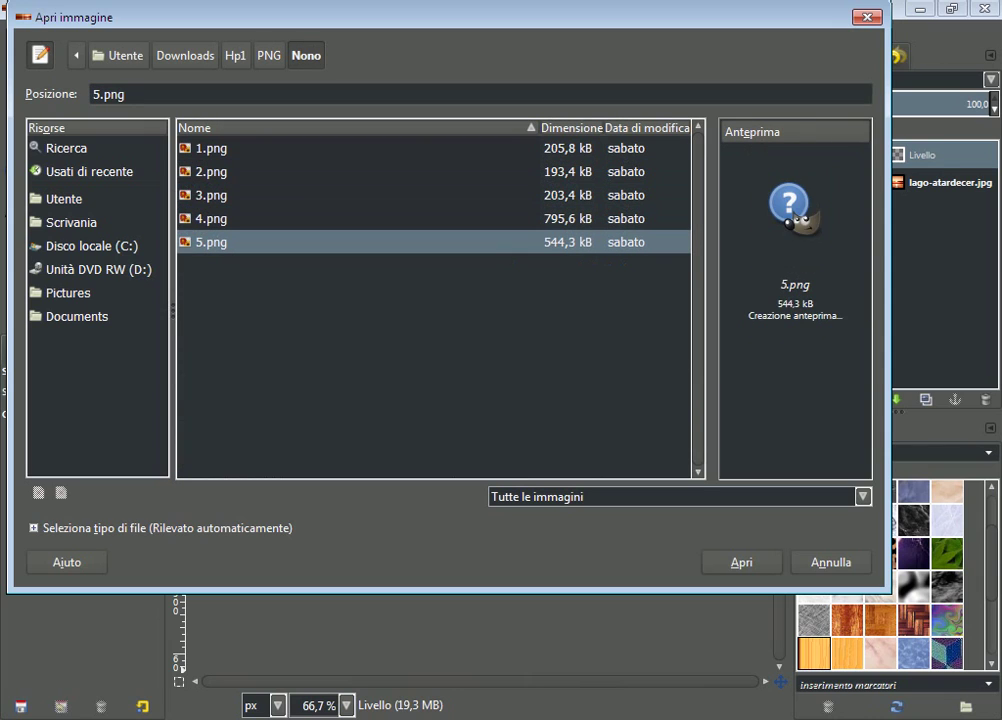
pyautogui.press('Up')
pyautogui.press('Up')
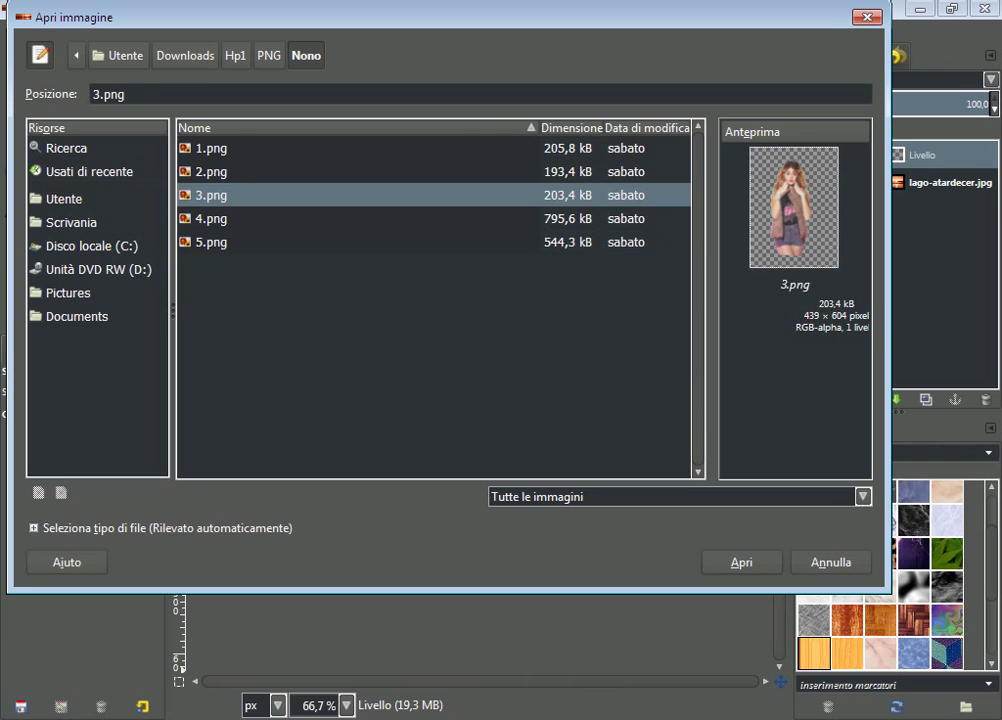
pyautogui.press('Return')
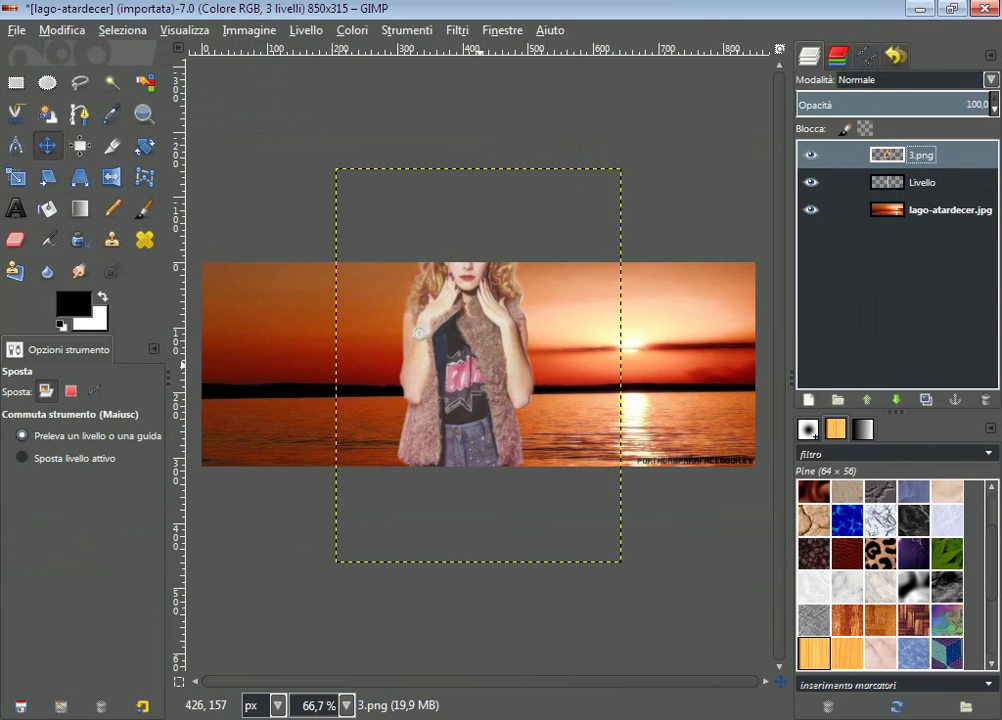
# Move the 3.png girl slightly down and left and try reordering its layer
pyautogui.moveTo(486, 367)
pyautogui.mouseDown()
pyautogui.moveTo(473, 452)
pyautogui.moveTo(472, 403)
pyautogui.mouseUp()
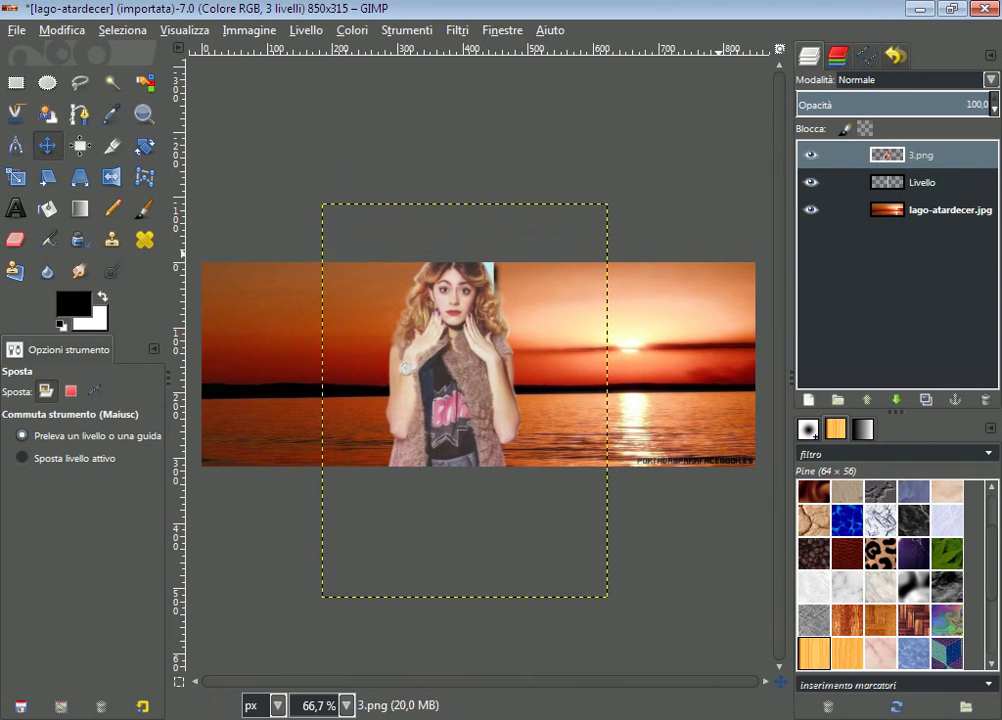
pyautogui.moveTo(885, 155); pyautogui.dragTo(905, 195)
pyautogui.moveTo(885, 182)
pyautogui.mouseDown()
pyautogui.moveTo(917, 156)
pyautogui.moveTo(917, 182)
pyautogui.mouseUp()
# Delete the 3.png layer from the Layers panel
pyautogui.click(900, 155)
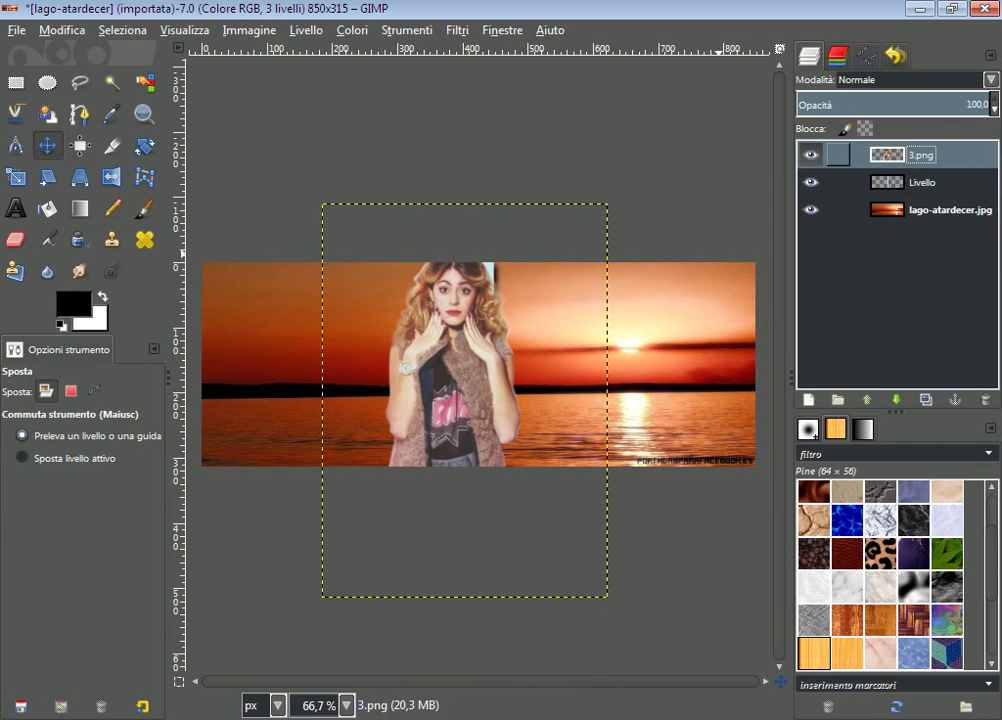
pyautogui.rightClick(903, 152)
pyautogui.click(742, 314)
pyautogui.click(945, 182)
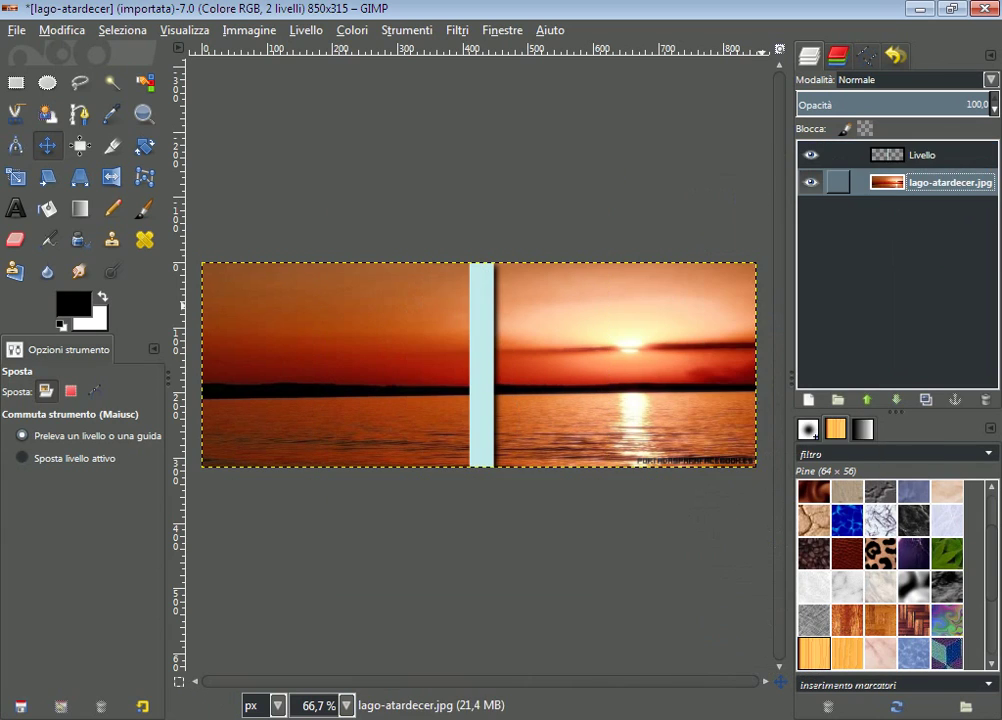
pyautogui.hotkey('alt', 'f')
# Open 3.png again as a layer and move it down onto the banner
pyautogui.press('Down')
pyautogui.press('Down')
pyautogui.press('Down')
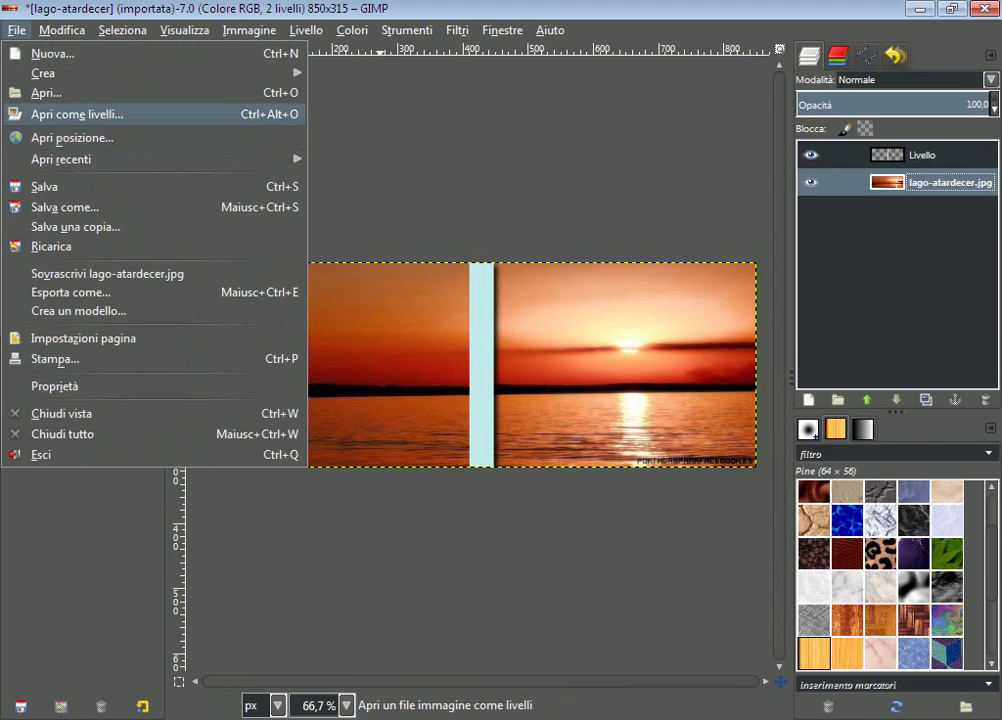
pyautogui.press('Return')
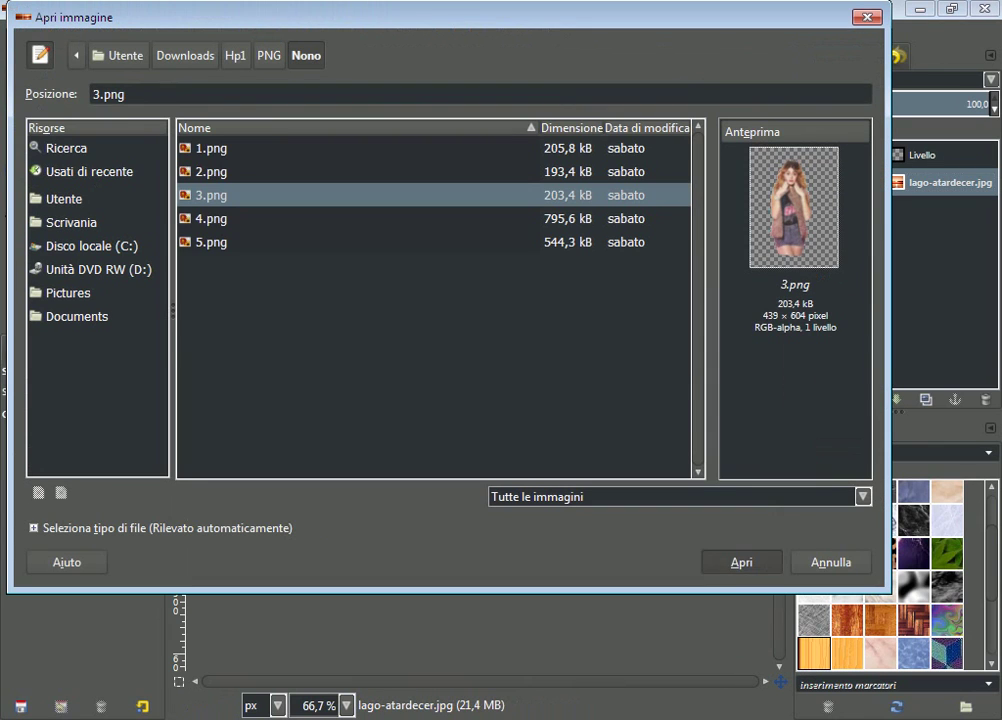
pyautogui.press('Return')
pyautogui.moveTo(479, 366); pyautogui.dragTo(481, 393)
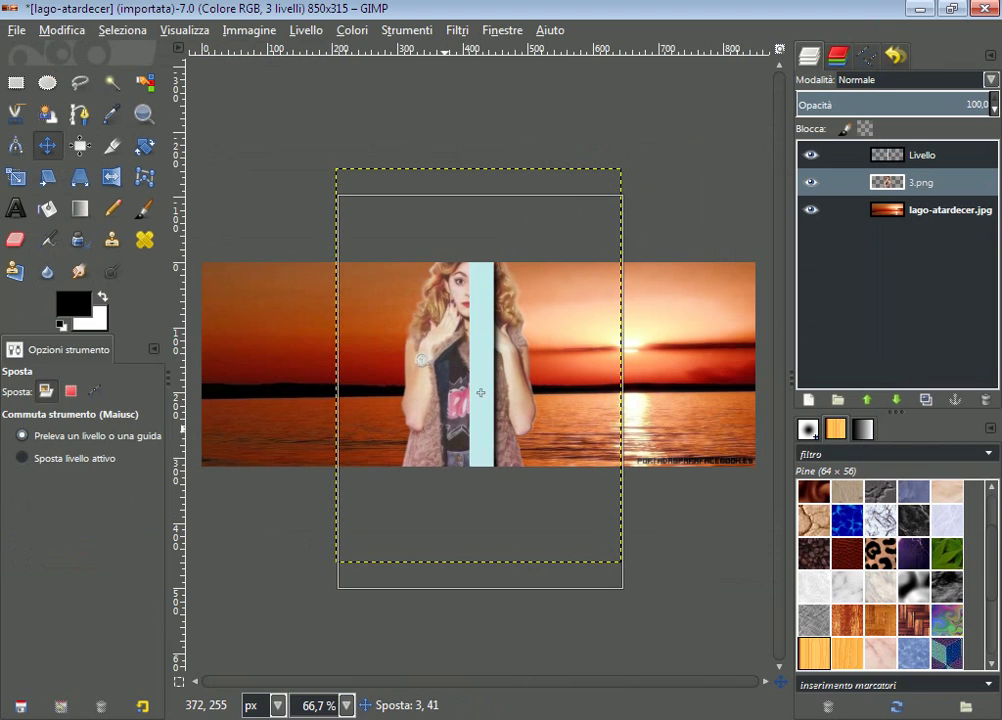
# Erase the 3.png girl's part and pale patch right of the cyan stripe
pyautogui.click(15, 239)
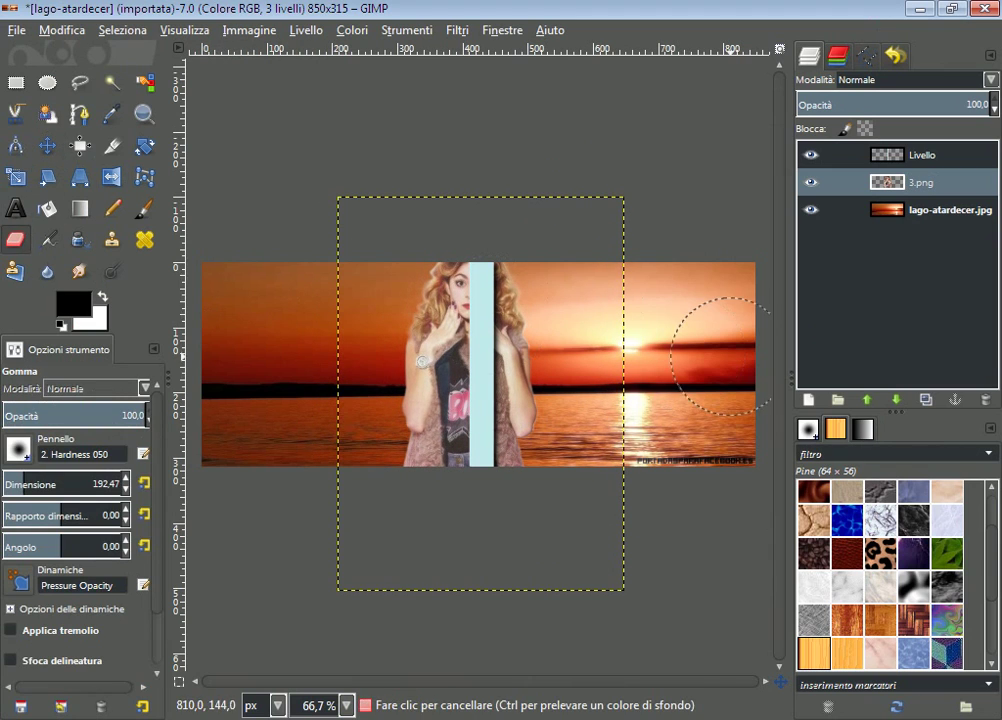
pyautogui.moveTo(585, 355); pyautogui.dragTo(535, 350)
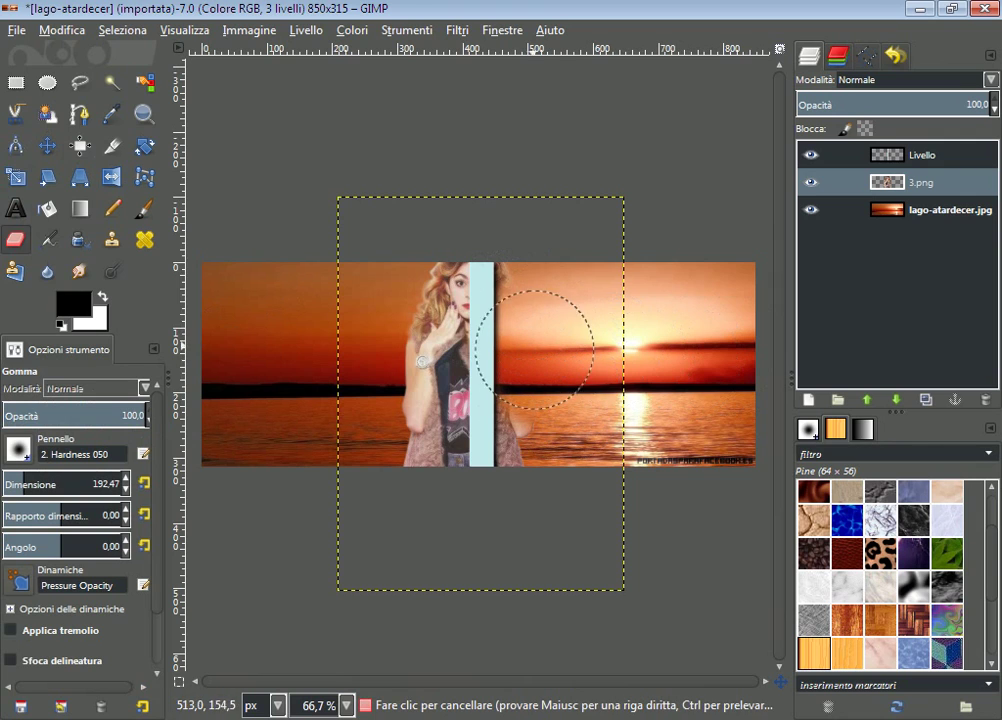
pyautogui.click(526, 442)
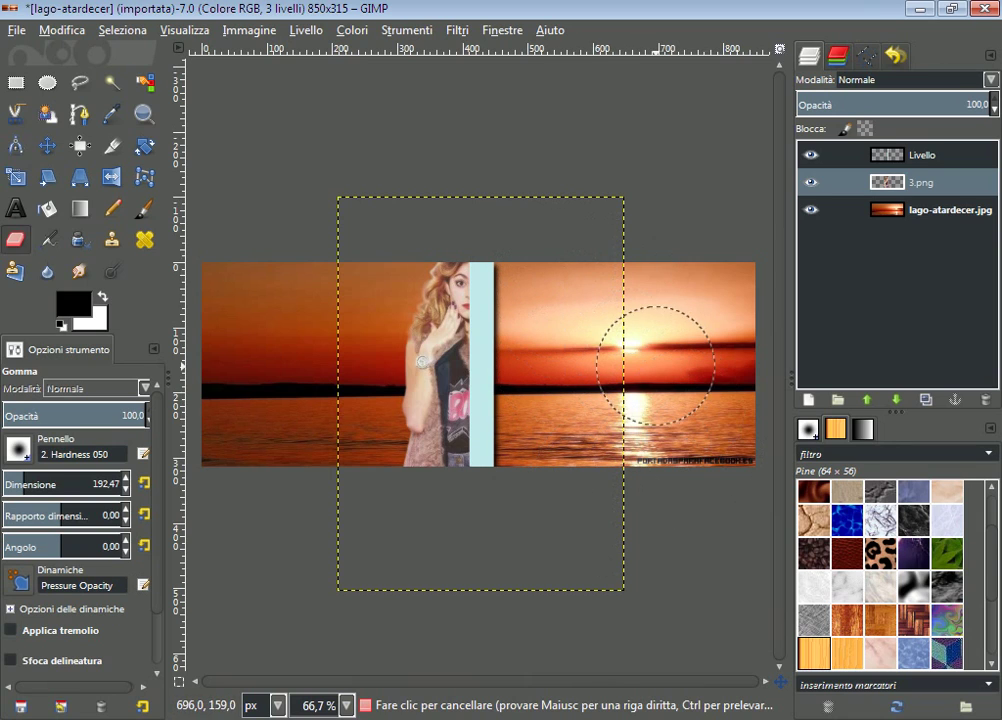
pyautogui.click(47, 145)
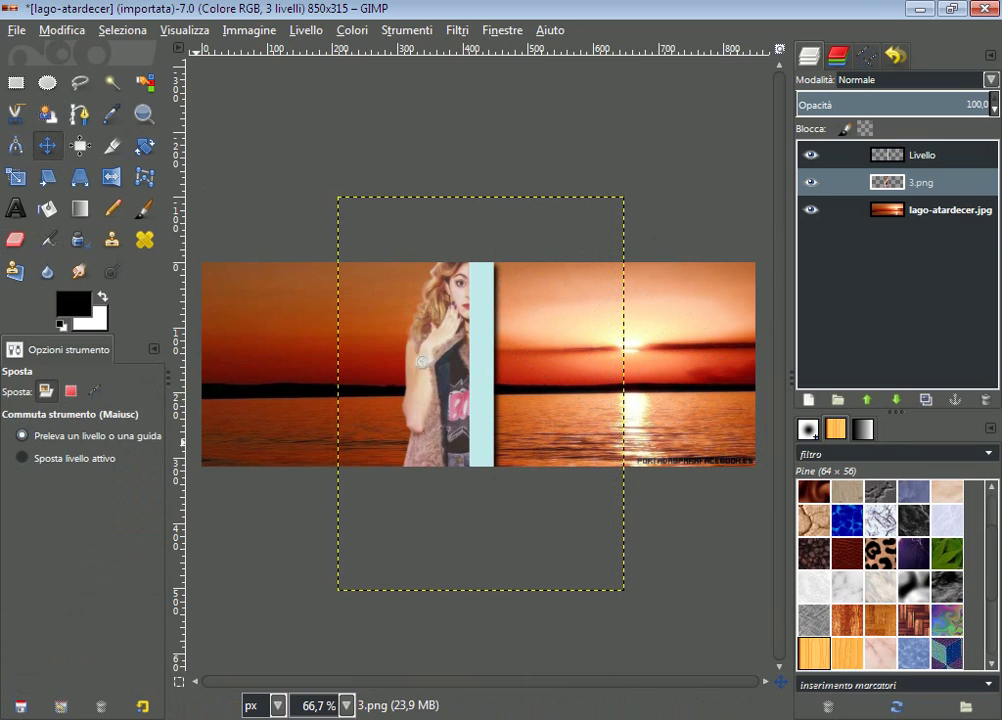
# Open 2.png as a layer and move it right of the cyan stripe
pyautogui.click(18, 30)
pyautogui.click(100, 112)
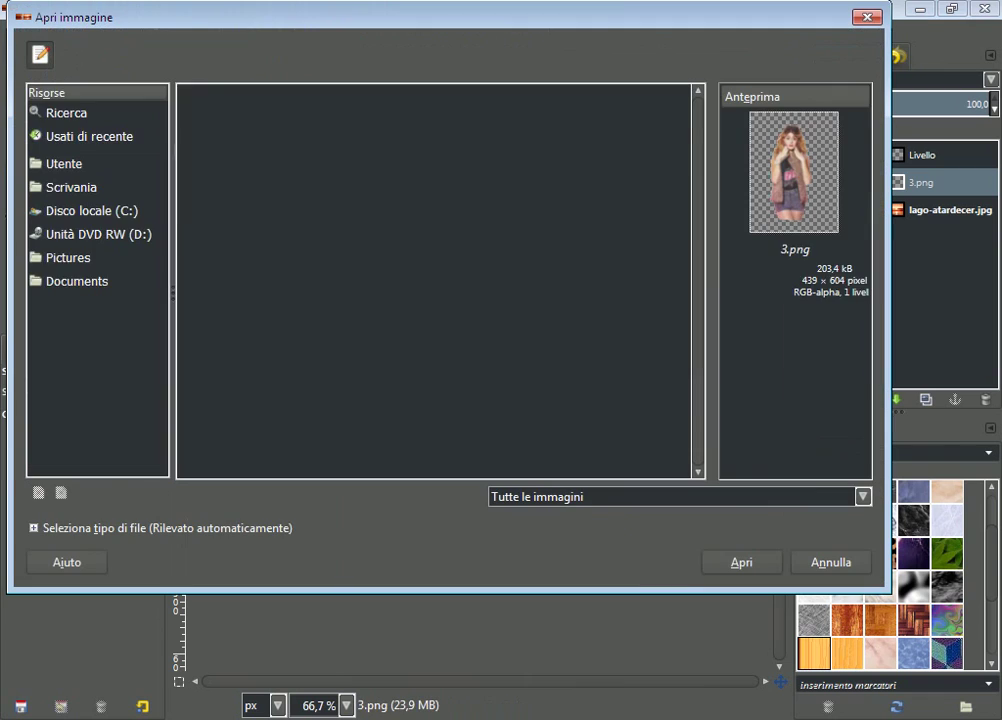
pyautogui.press('Up')
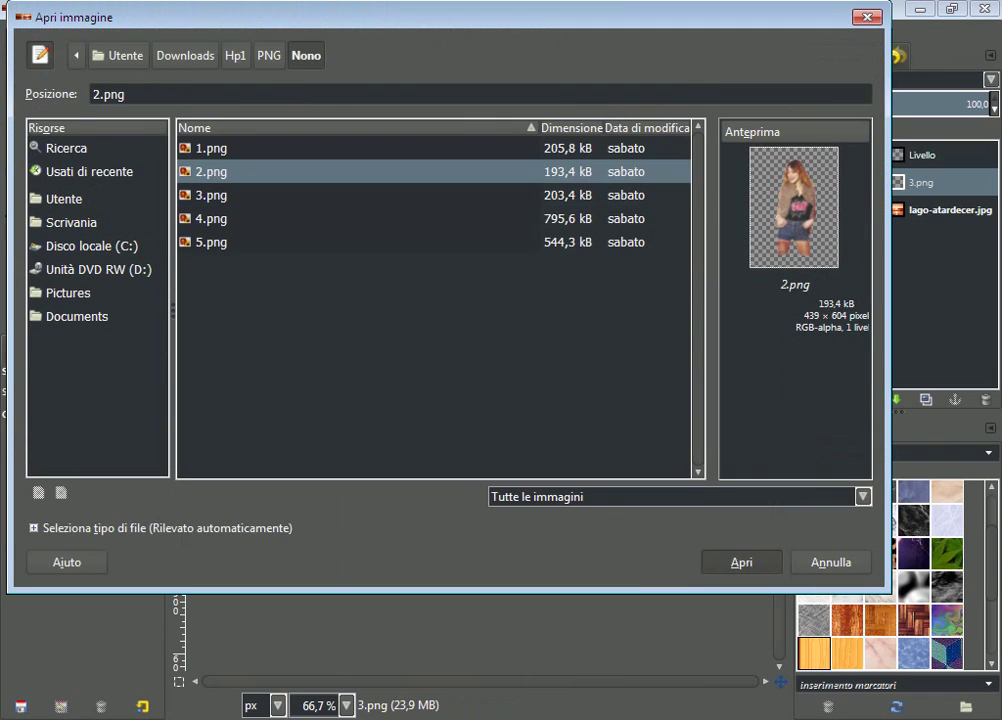
pyautogui.press('Return')
pyautogui.moveTo(478, 363); pyautogui.dragTo(517, 385)
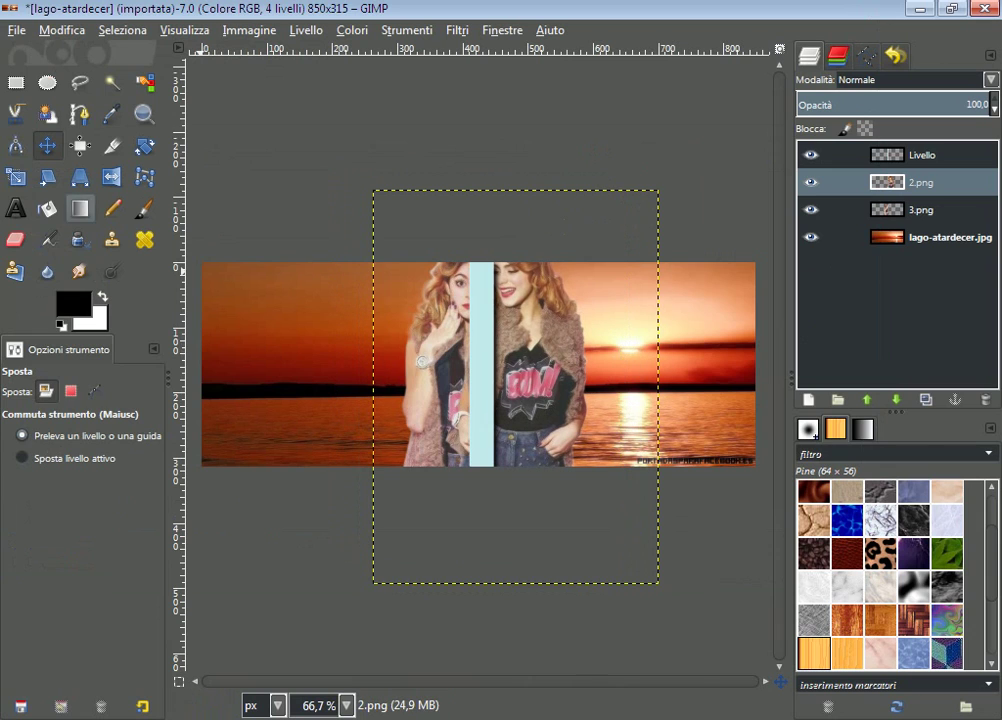
# Erase the 2.png girl back to the cyan stripe, then return to the Move tool
pyautogui.click(15, 239)
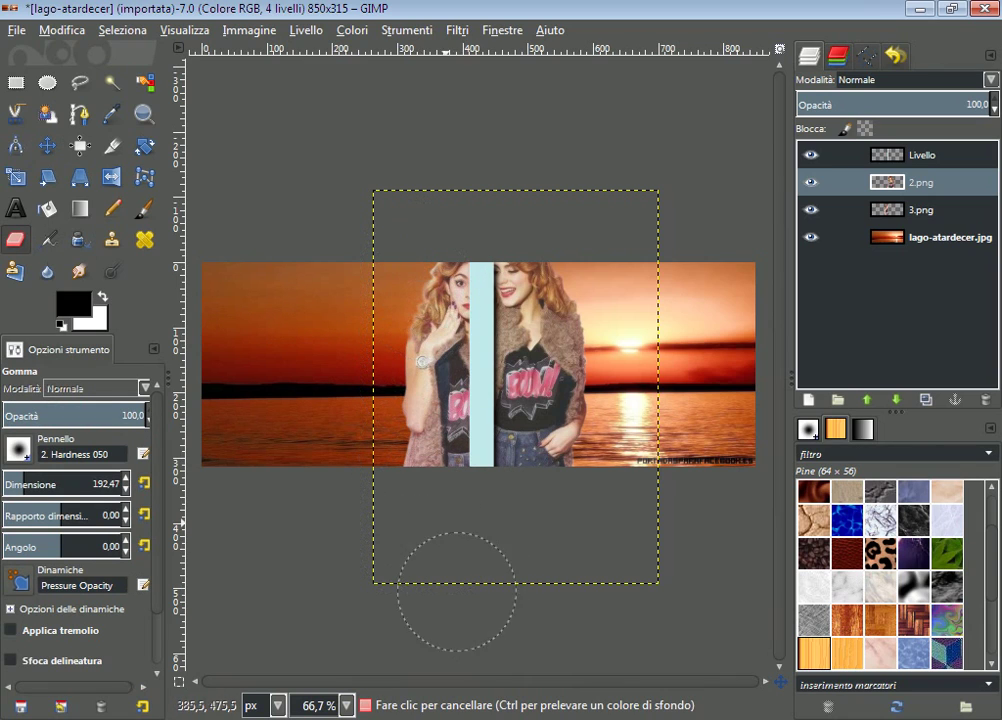
pyautogui.press('m')
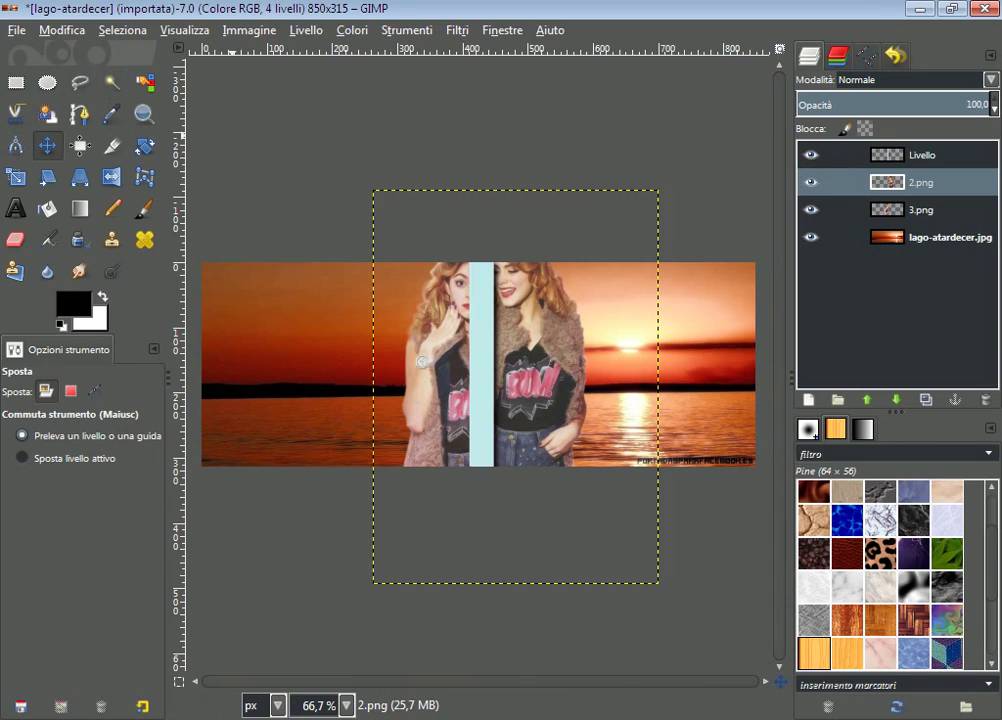
pyautogui.click(17, 30)
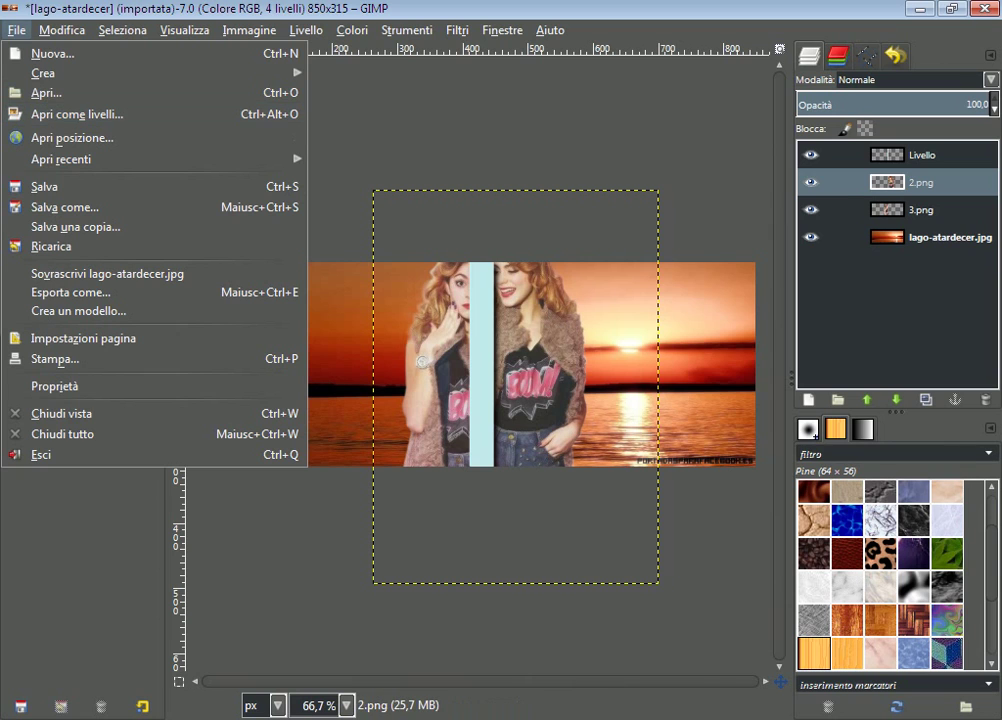
# Merge the 2.png layer down into the 3.png layer
pyautogui.rightClick(880, 182)
pyautogui.click(718, 323)
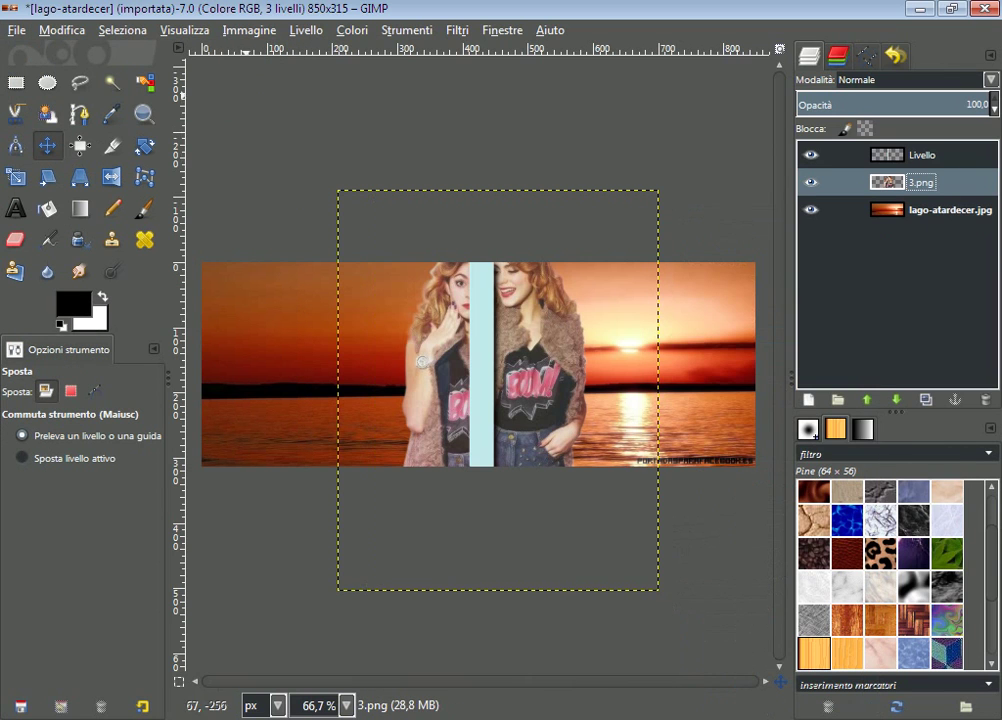
pyautogui.click(17, 30)
pyautogui.click(77, 114)
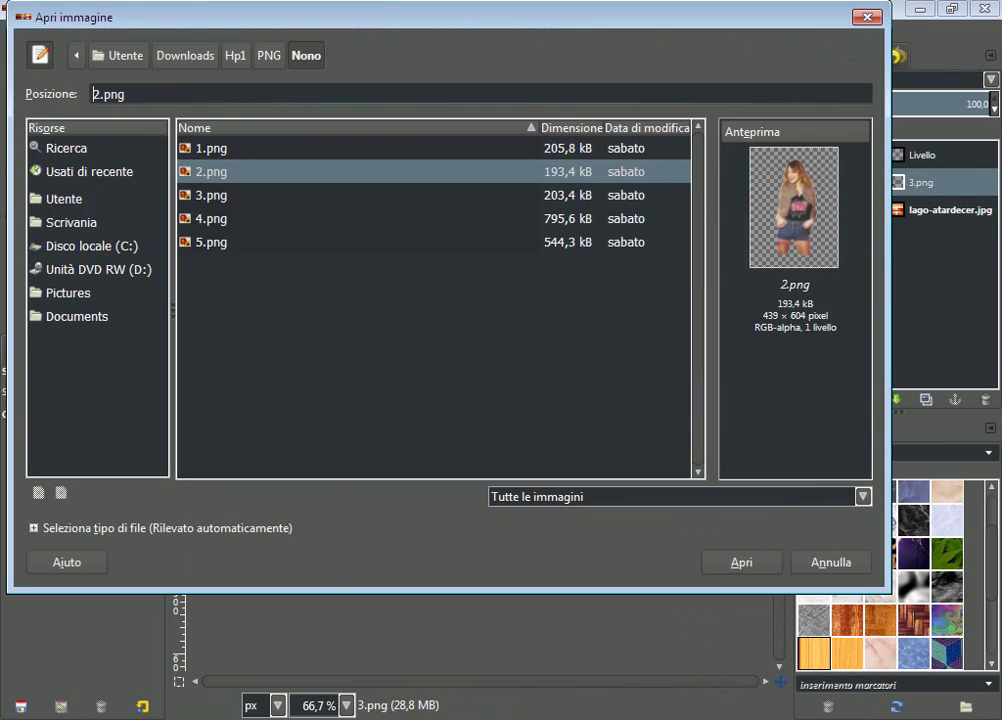
pyautogui.press('Escape')
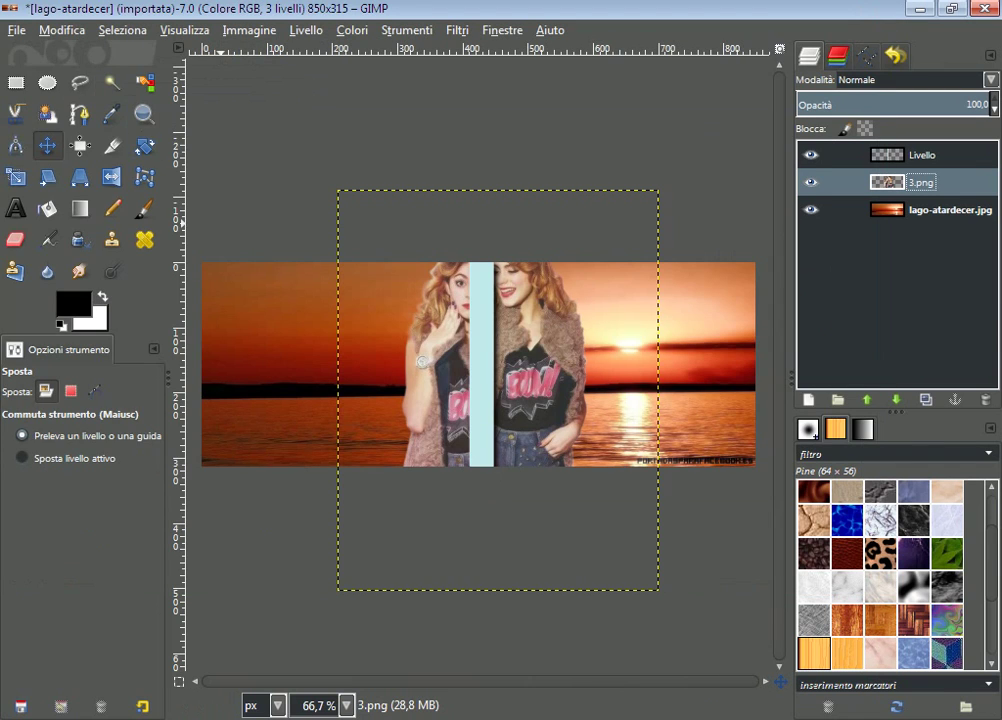
# Open 1.png as a separate image of its own
pyautogui.click(17, 30)
pyautogui.click(45, 90)
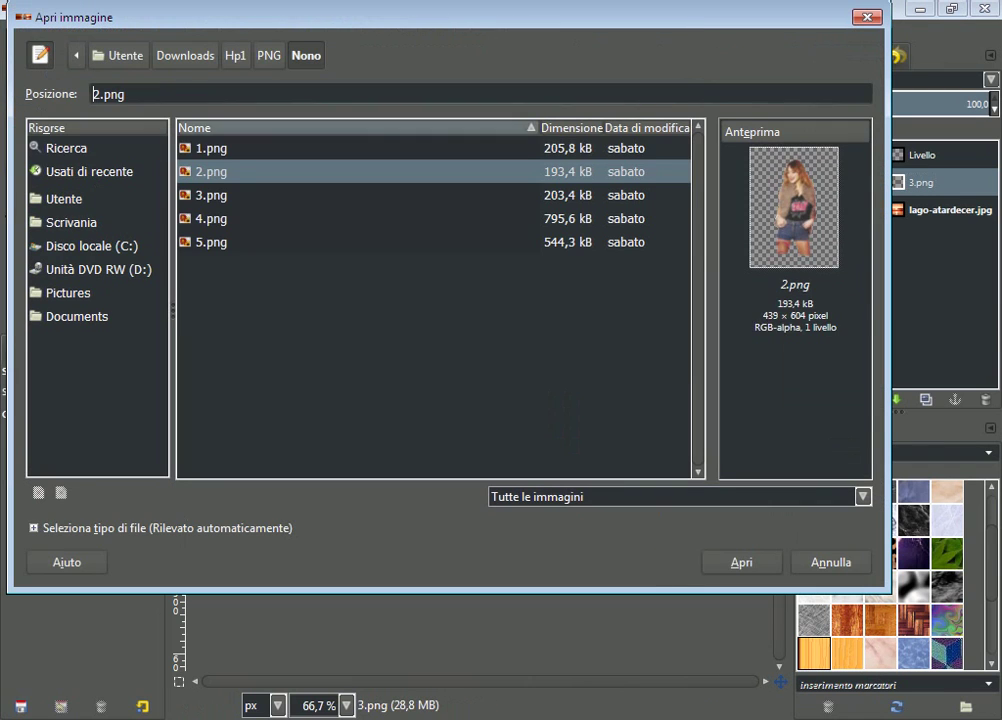
pyautogui.press('Up')
pyautogui.press('Down')
pyautogui.press('Down')
pyautogui.press('Down')
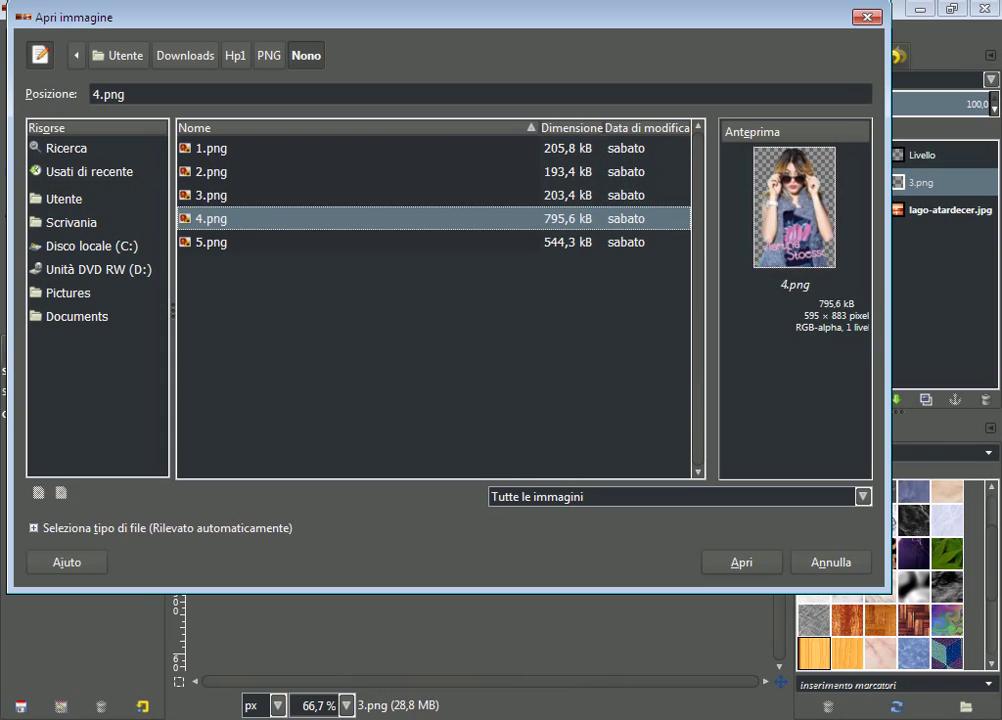
pyautogui.press('Up')
pyautogui.press('Down')
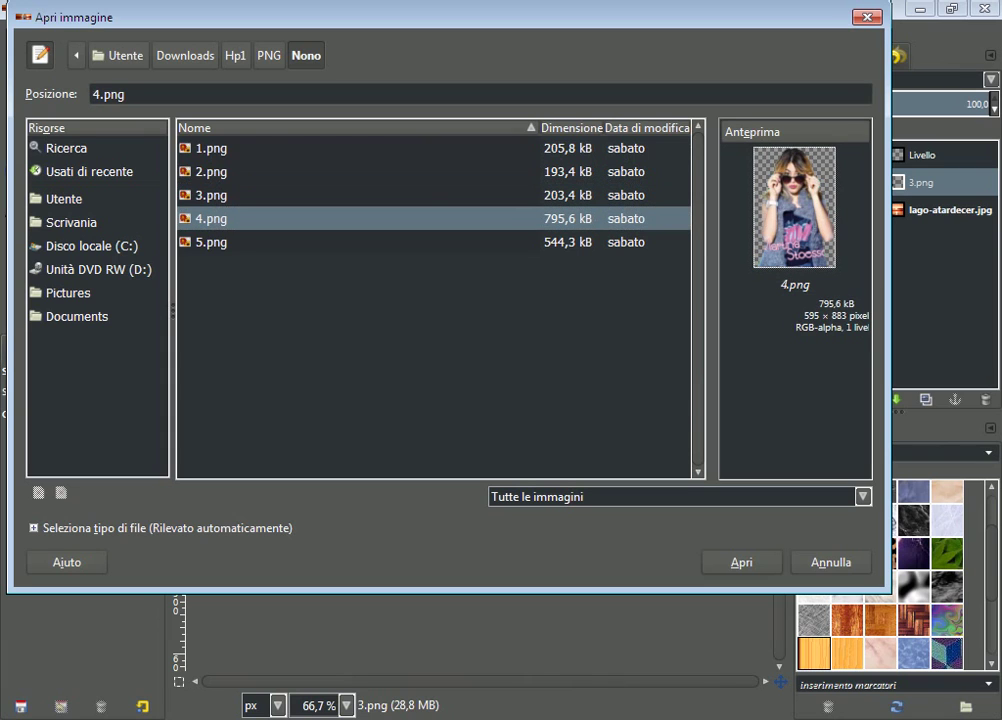
pyautogui.press('Down')
pyautogui.press('Home')
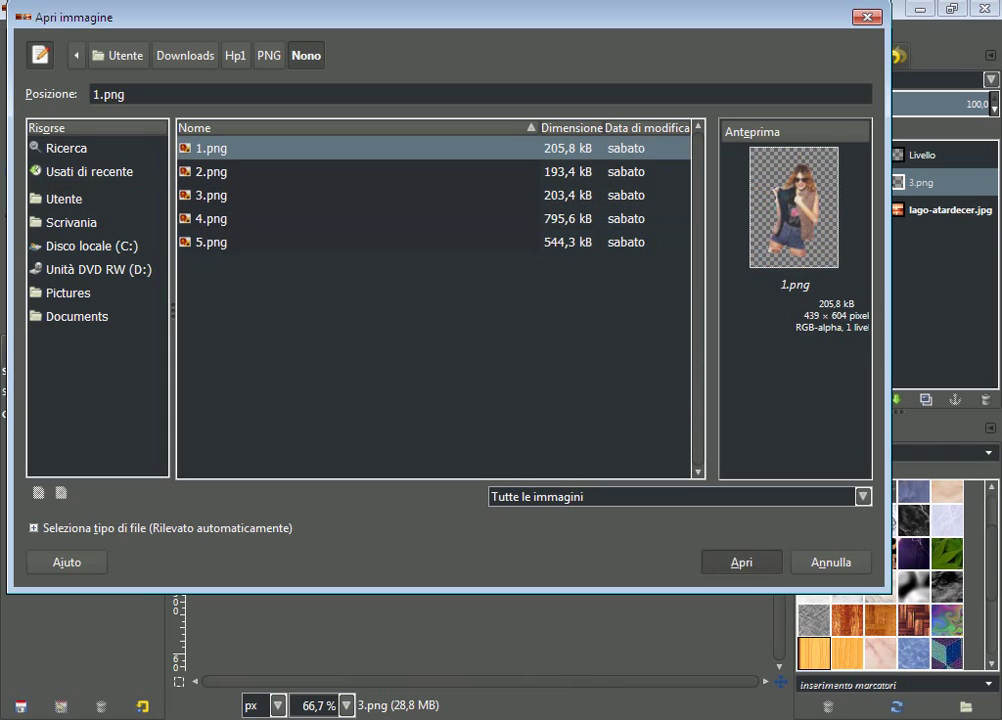
pyautogui.press('Return')
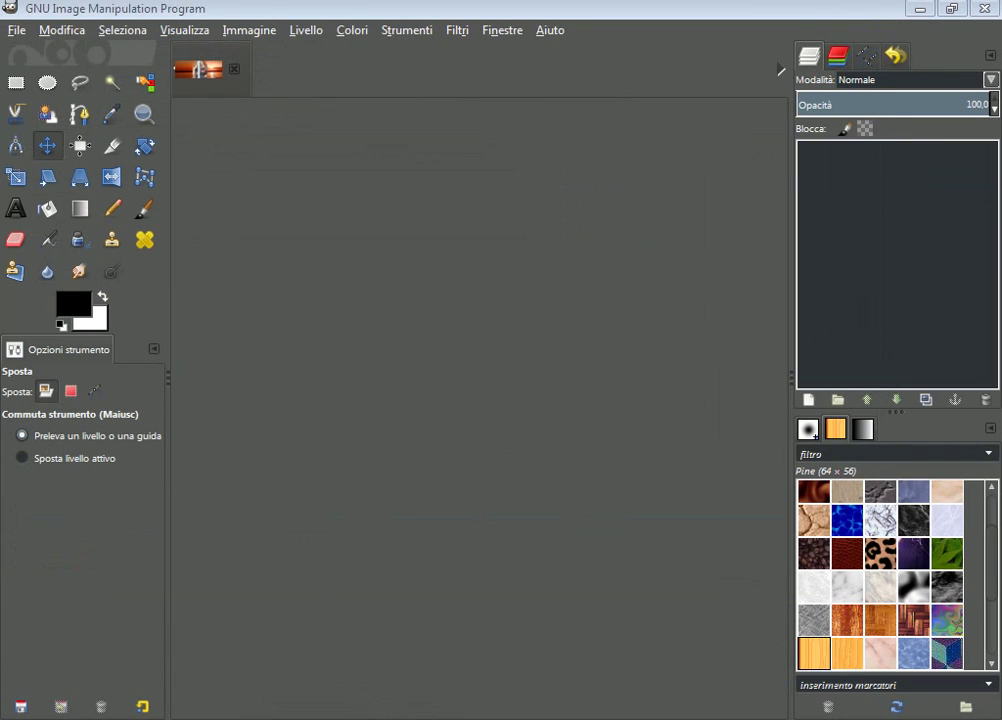
# Draw a circular ellipse selection around the girl's head and shoulders
pyautogui.click(47, 82)
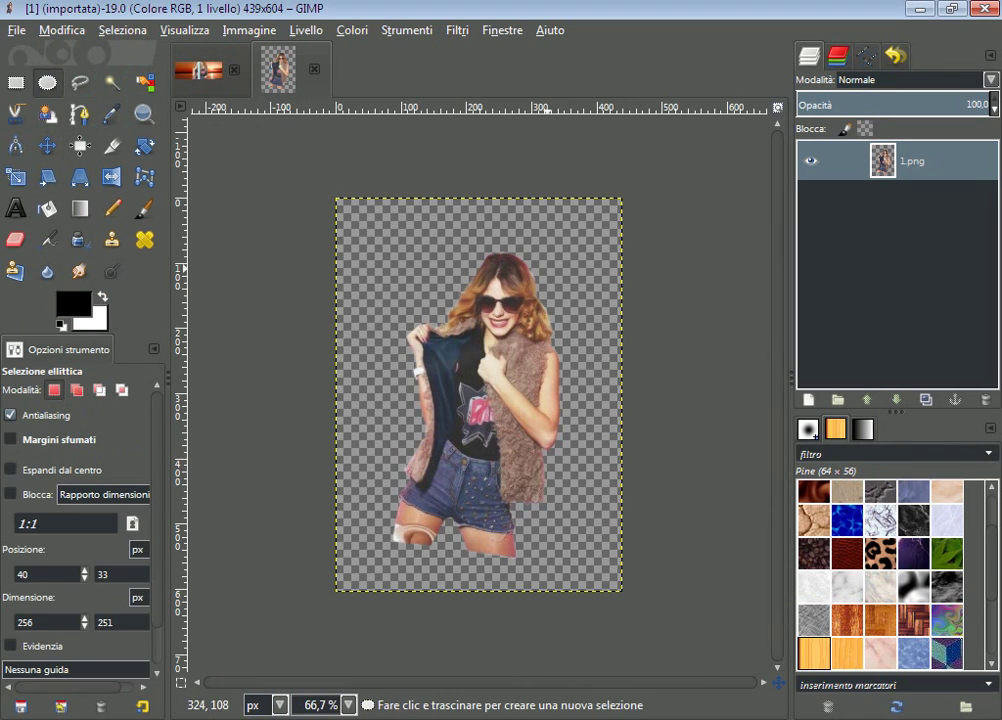
pyautogui.moveTo(435, 232)
pyautogui.mouseDown()
pyautogui.moveTo(594, 399)
pyautogui.moveTo(493, 336)
pyautogui.mouseUp()
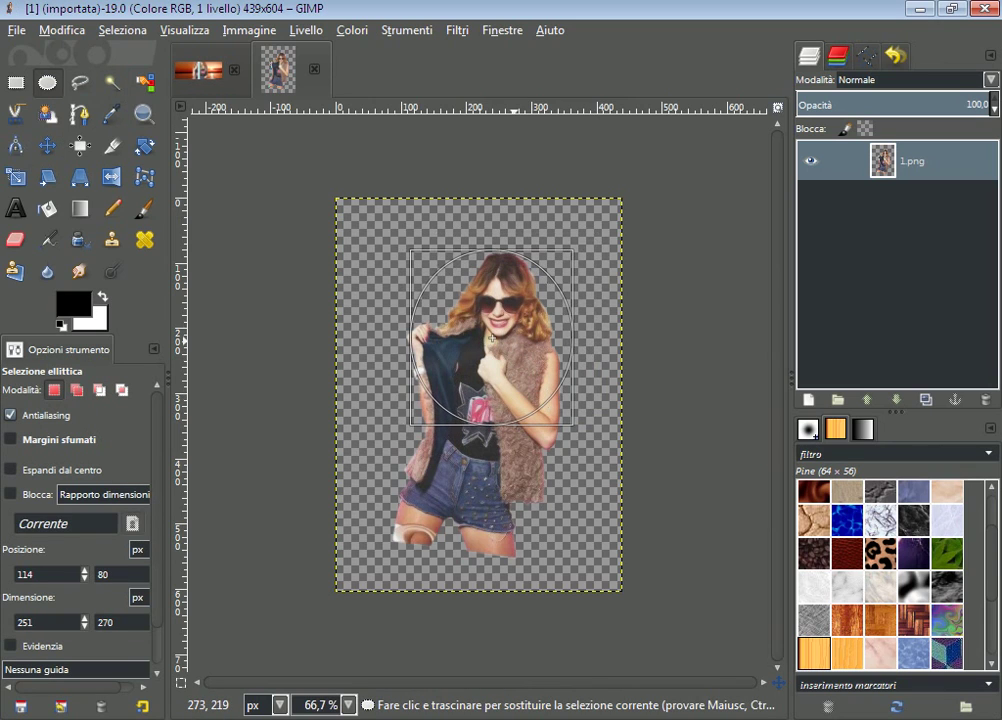
pyautogui.click(493, 336)
pyautogui.click(47, 145)
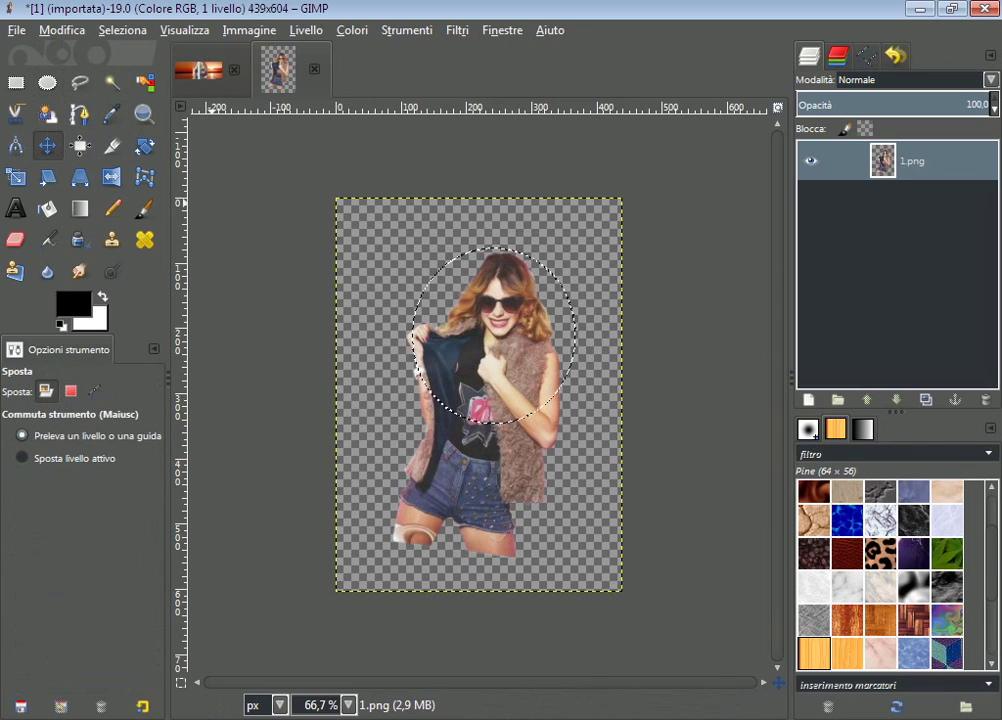
# Apply the Fumetto comic filter (radius 7) inside the circular selection
pyautogui.click(457, 30)
pyautogui.moveTo(490, 292)
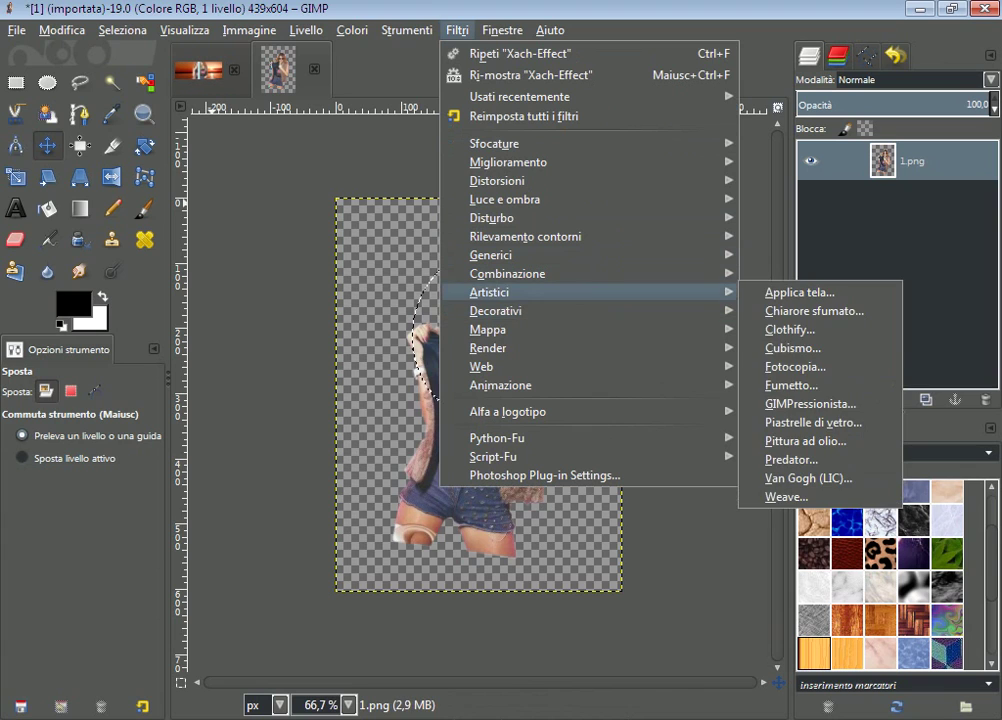
pyautogui.click(790, 385)
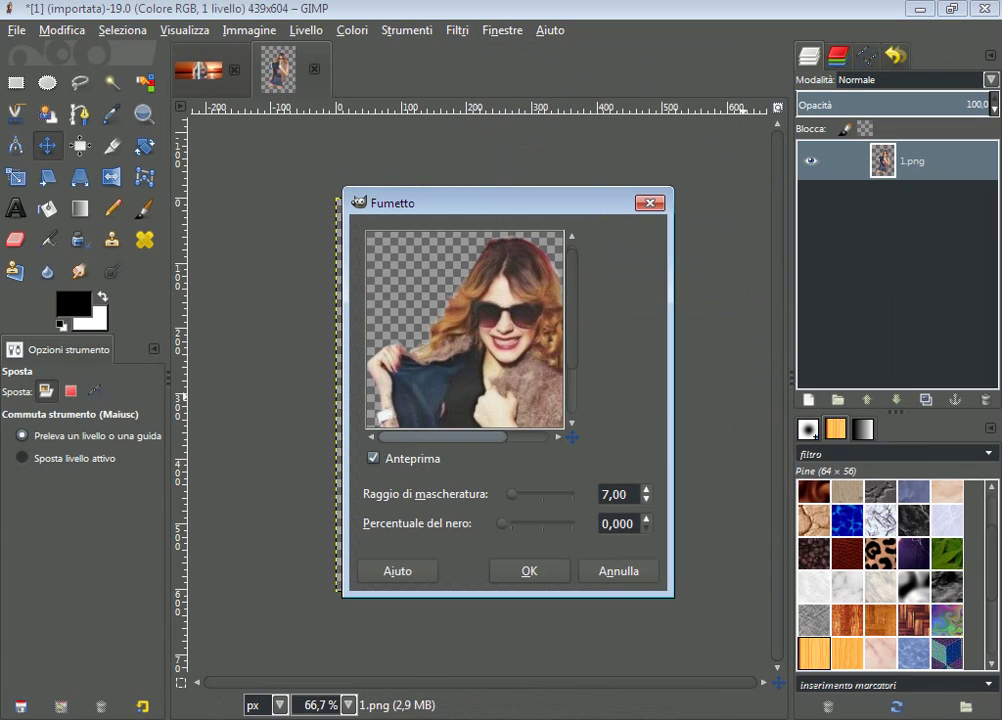
pyautogui.press('Return')
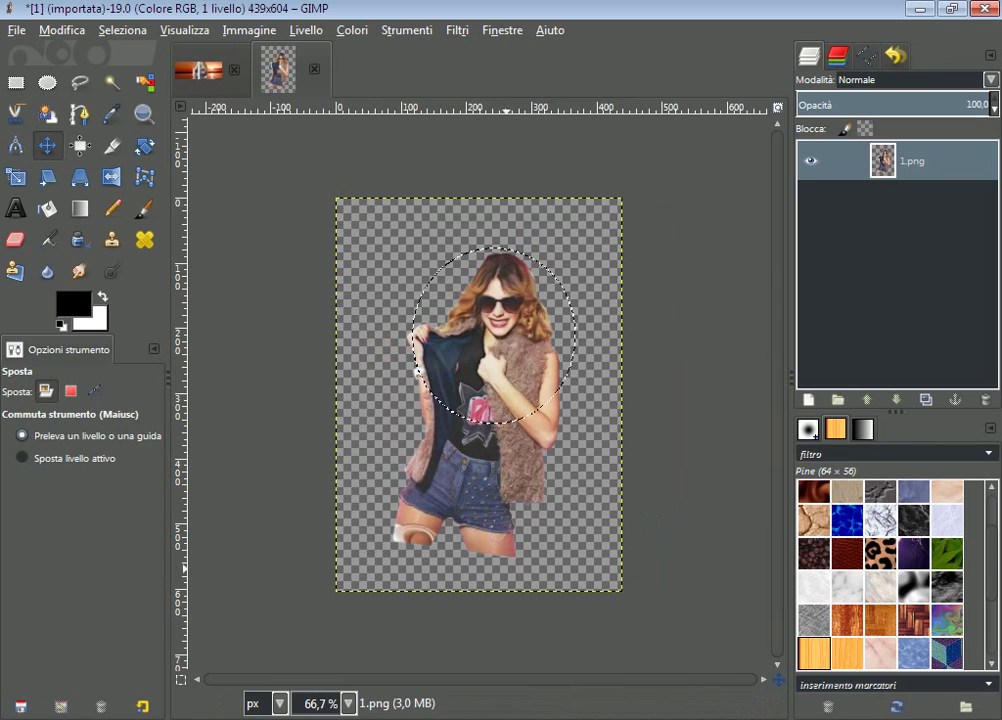
pyautogui.click(457, 30)
pyautogui.moveTo(589, 292)
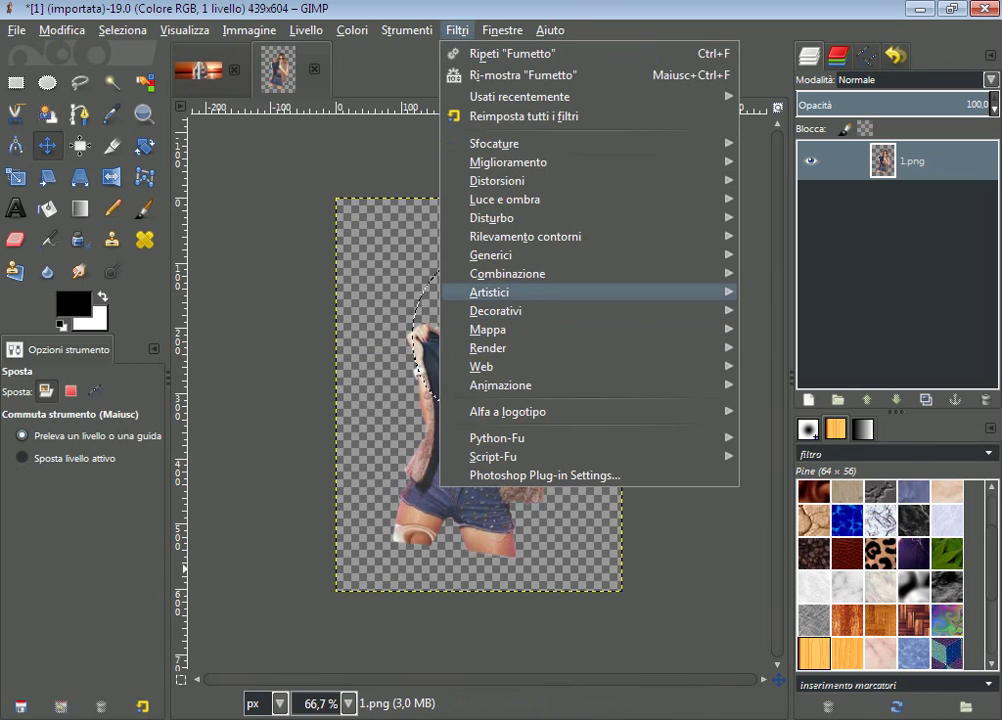
# Apply the Chiarore sfumato soft glow to the circled girl and copy her
pyautogui.click(814, 311)
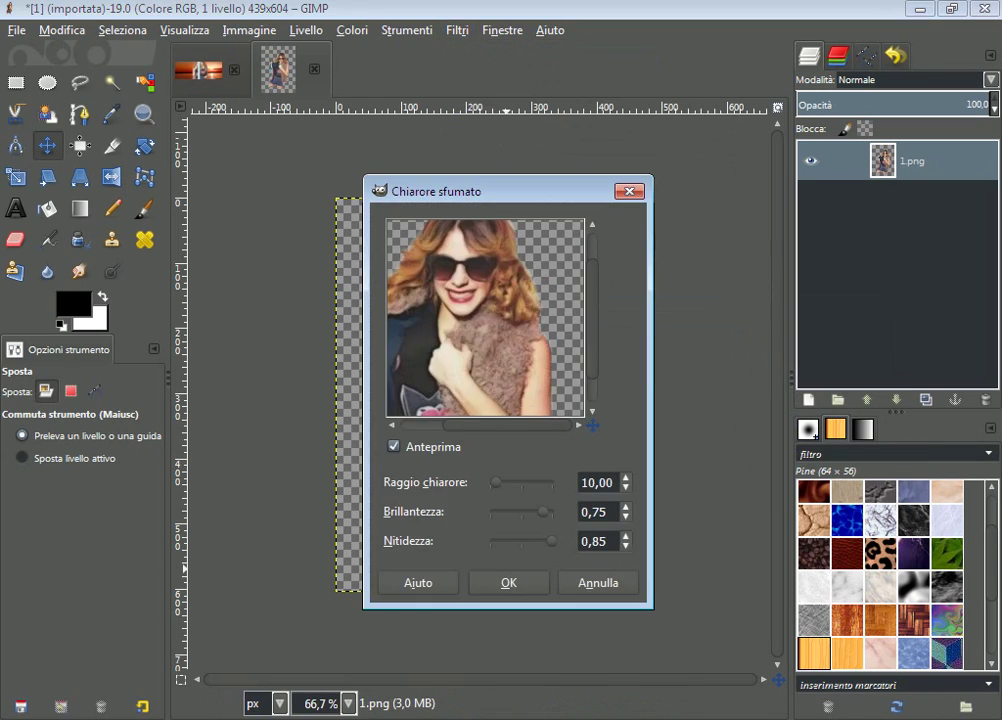
pyautogui.press('Return')
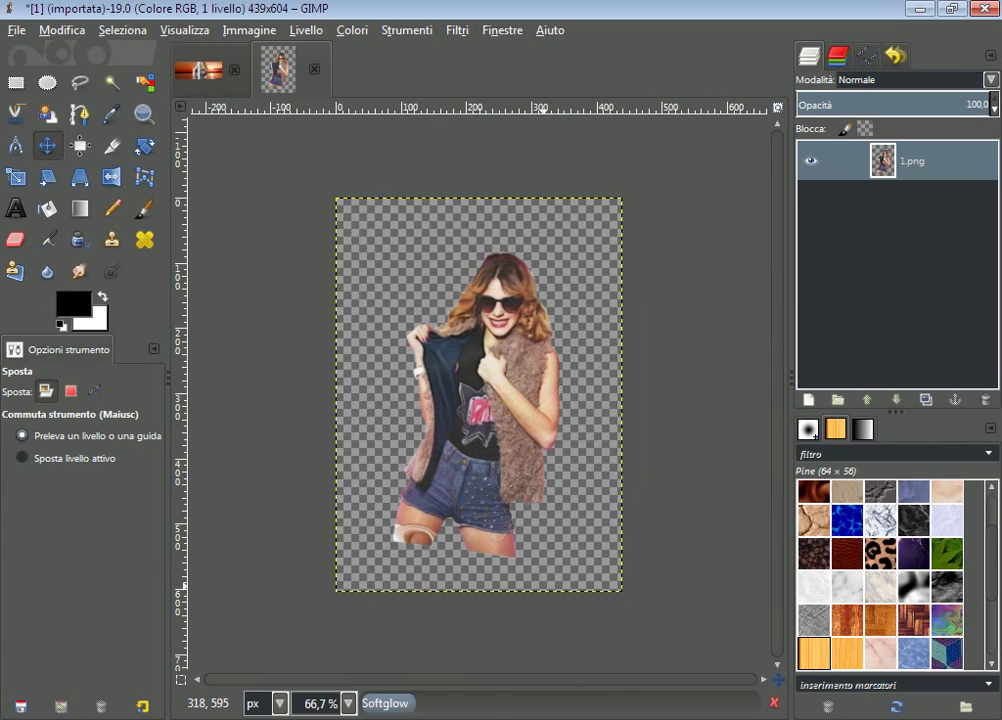
pyautogui.rightClick(516, 310)
pyautogui.moveTo(565, 349)
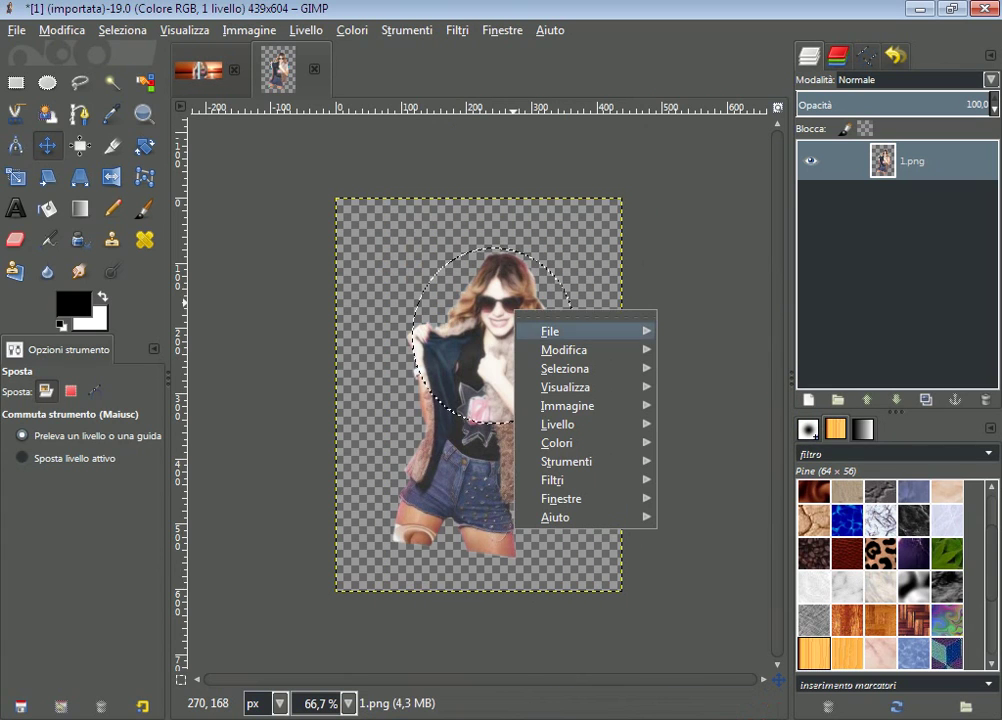
pyautogui.click(700, 390)
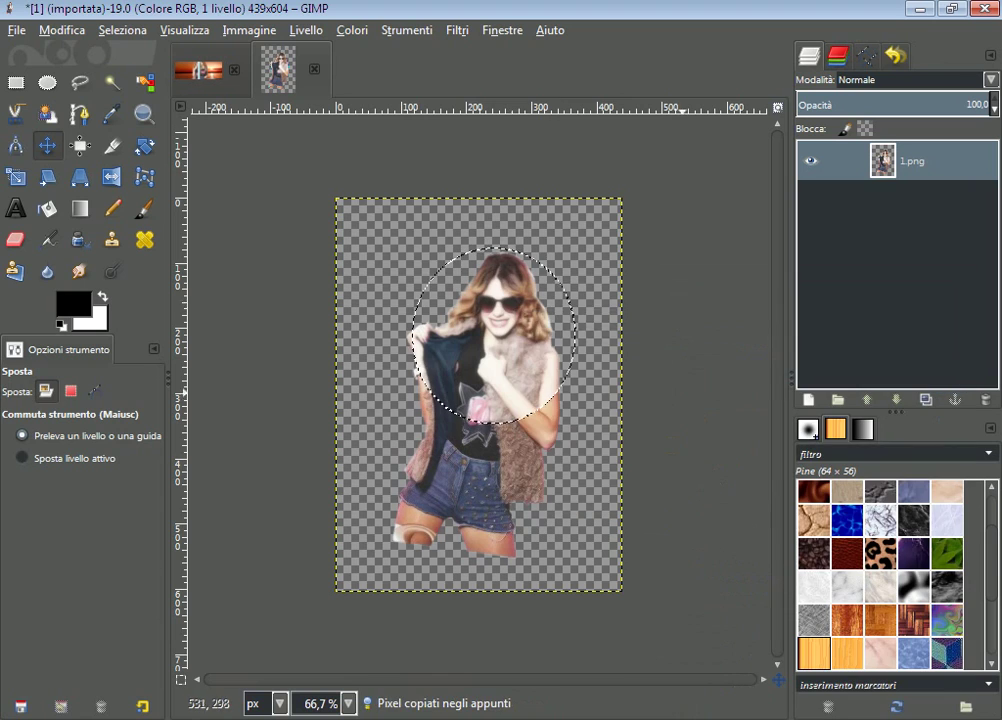
# Copy the circled girl again and return to the lago-atardecer sunset cover
pyautogui.rightClick(488, 276)
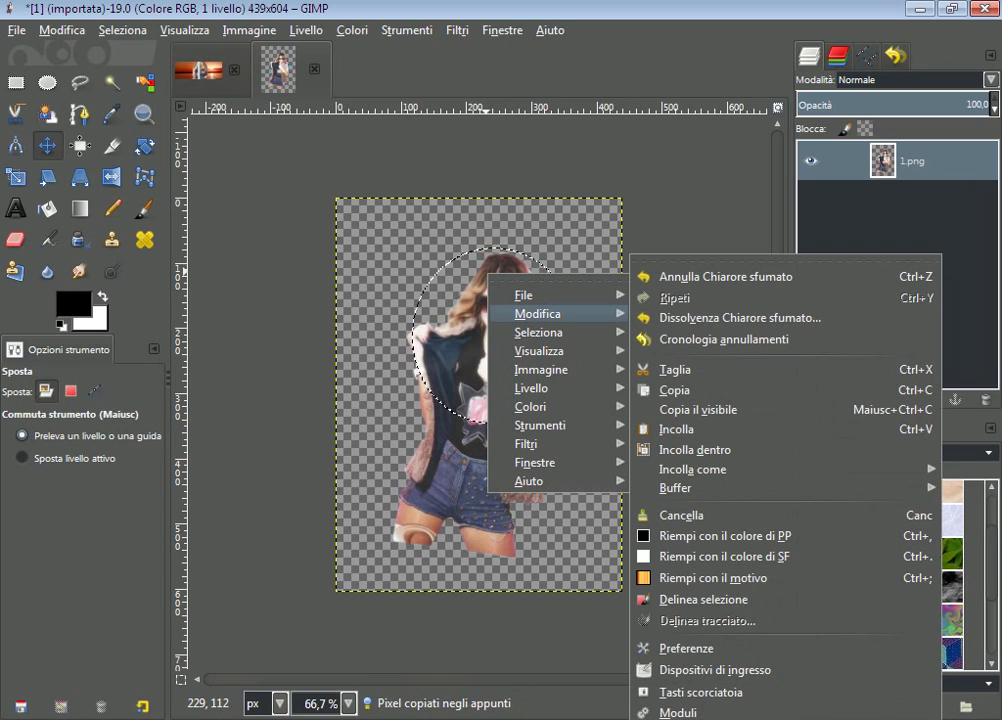
pyautogui.click(690, 390)
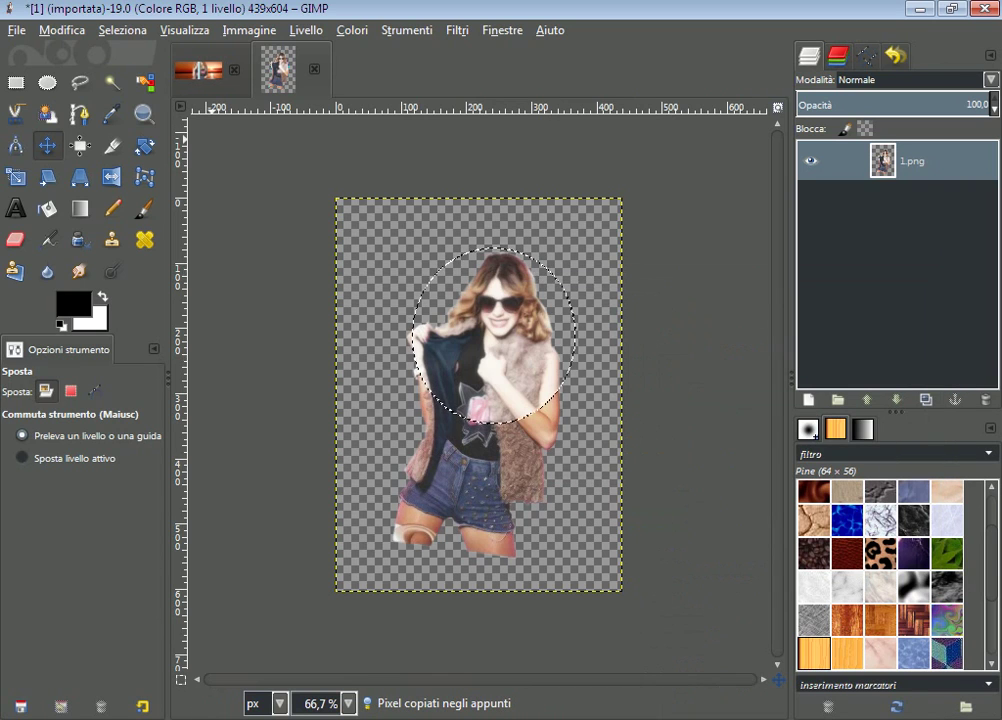
pyautogui.click(198, 69)
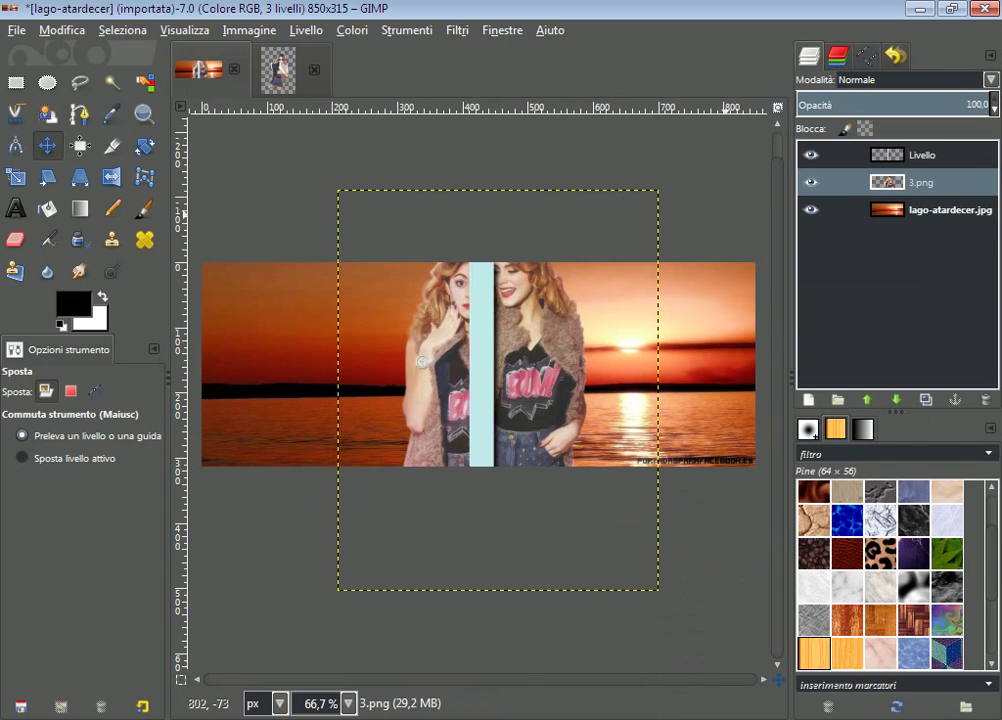
# Paste the copied girl onto the lago-atardecer.jpg layer and move her left
pyautogui.click(887, 209)
pyautogui.rightClick(442, 365)
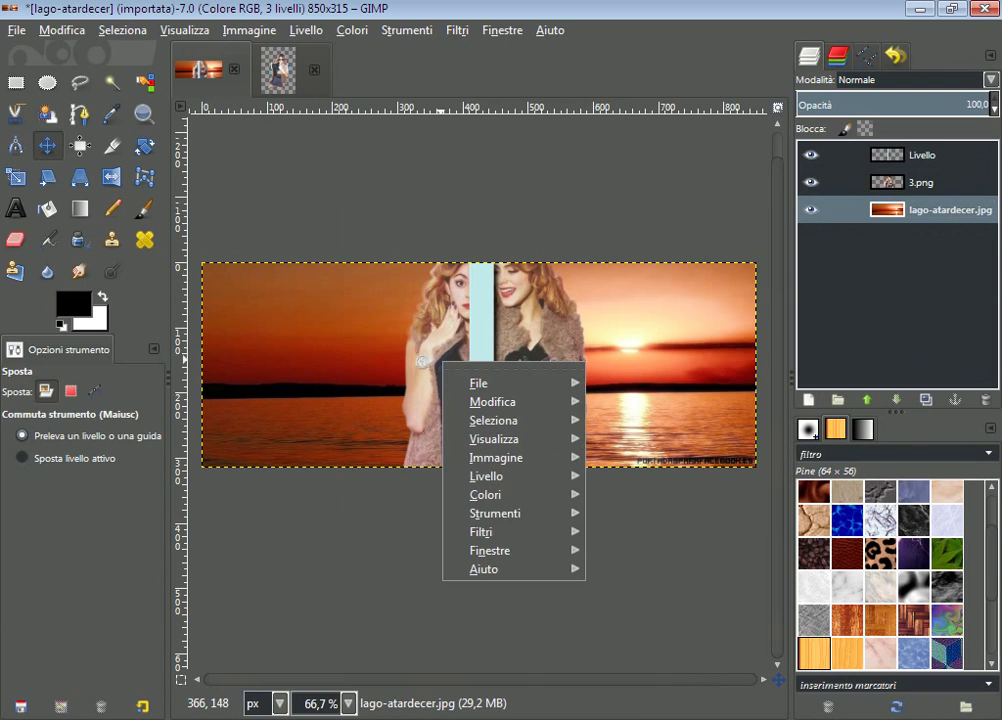
pyautogui.click(632, 429)
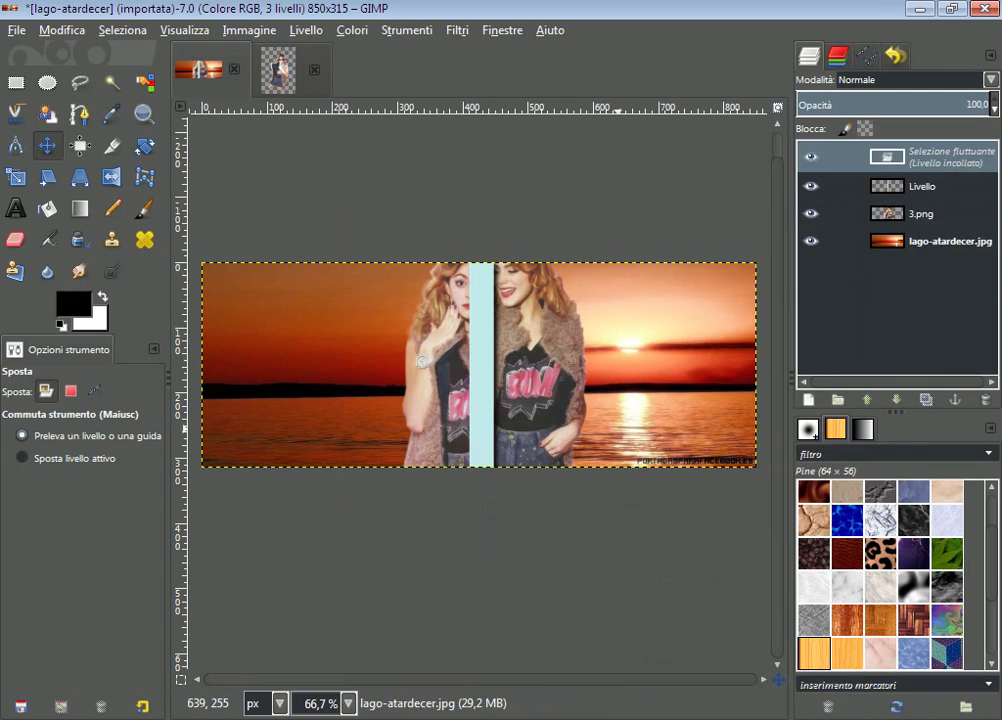
pyautogui.moveTo(518, 367); pyautogui.dragTo(354, 357)
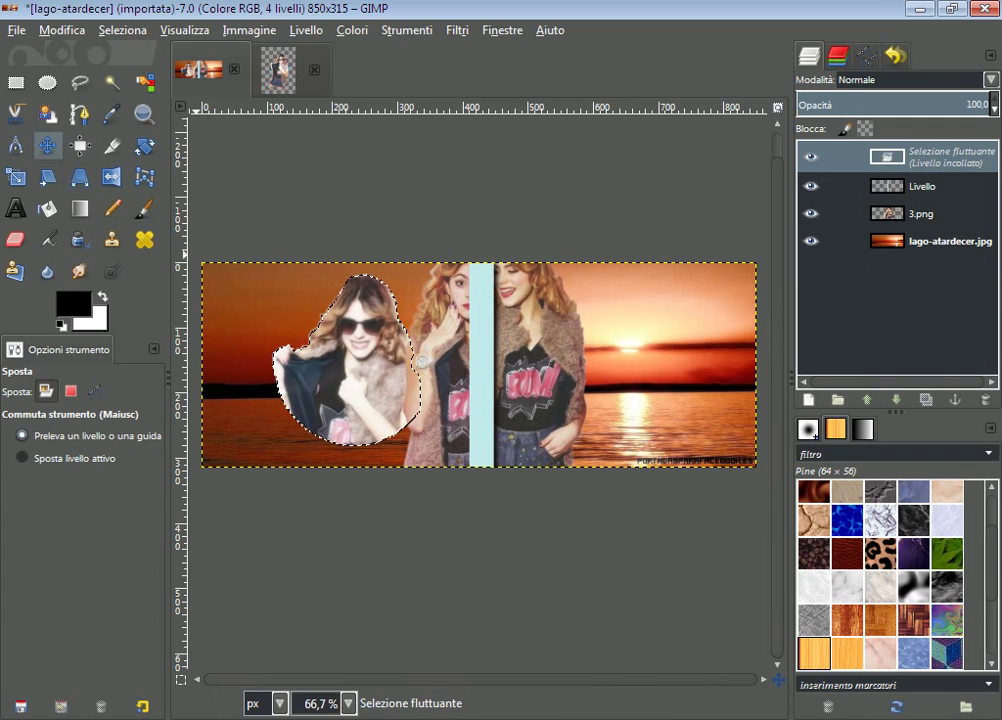
# Rotate the pasted girl by about -12 degrees
pyautogui.hotkey('shift', 'r')
pyautogui.click(359, 387)
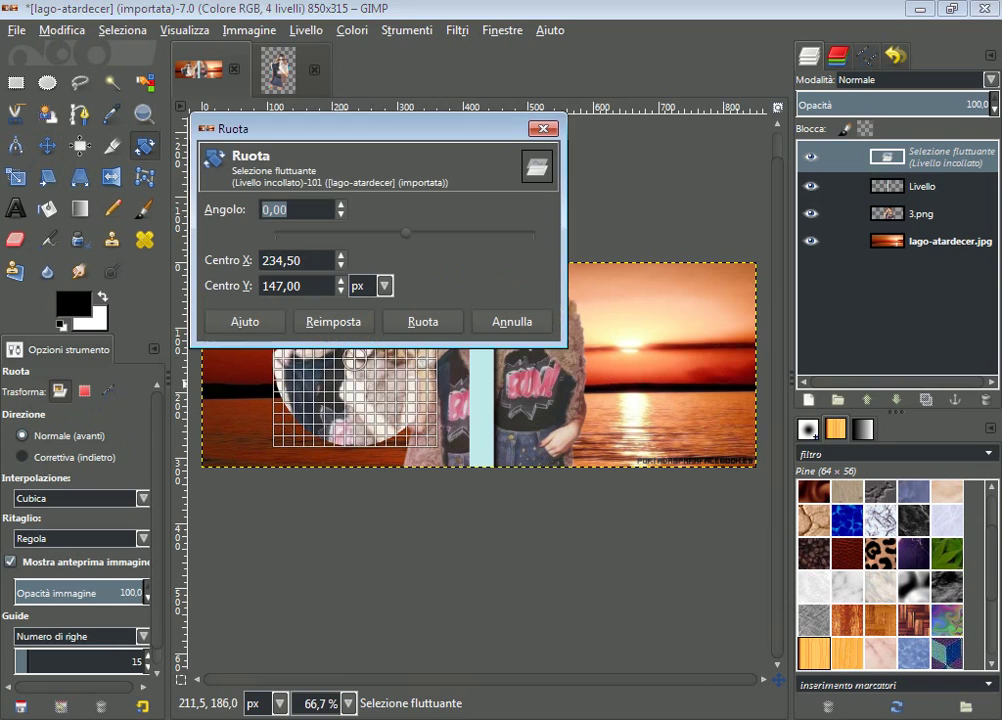
pyautogui.moveTo(308, 391)
pyautogui.mouseDown()
pyautogui.moveTo(341, 411)
pyautogui.moveTo(312, 396)
pyautogui.mouseUp()
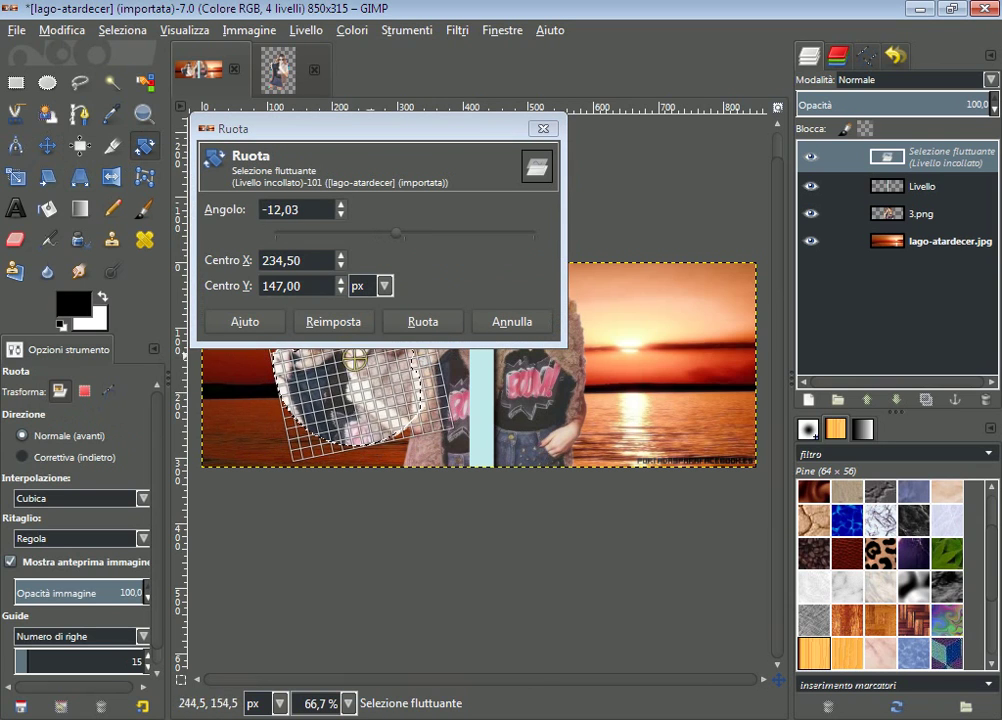
pyautogui.click(423, 321)
# Nudge the rotated girl up and right and anchor her into the cover
pyautogui.click(47, 145)
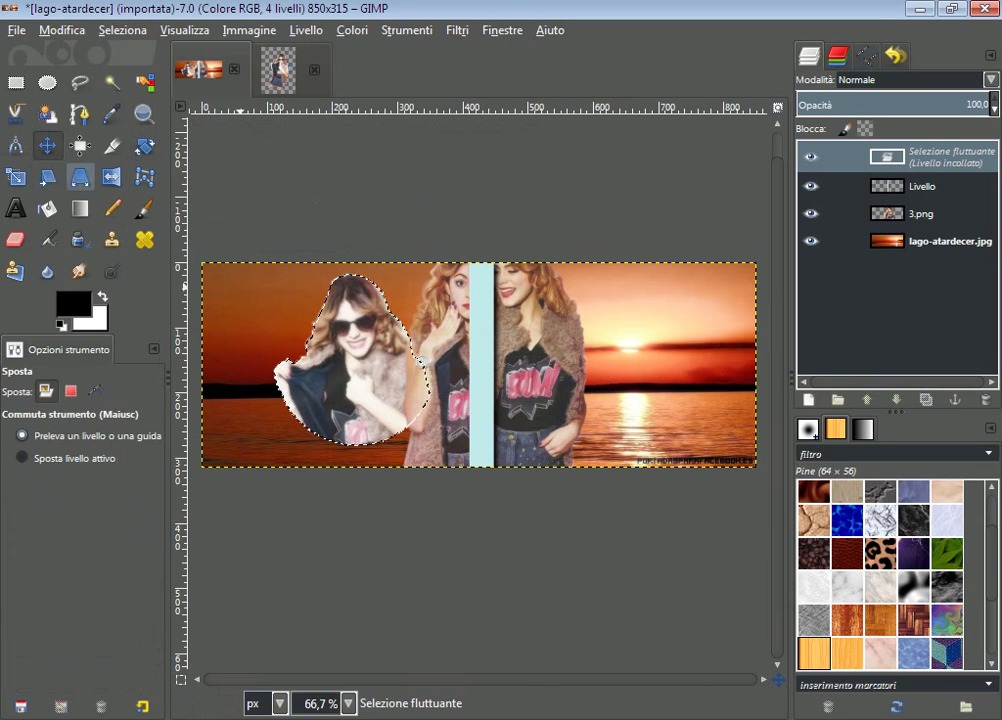
pyautogui.moveTo(353, 359); pyautogui.dragTo(410, 330)
pyautogui.click(954, 398)
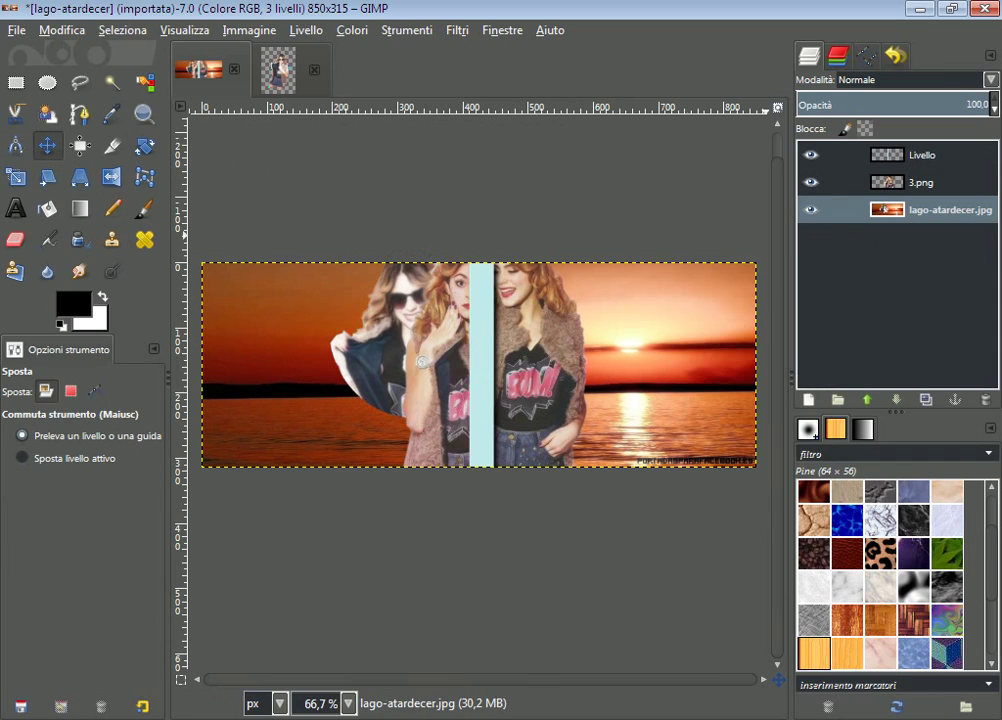
pyautogui.click(919, 182)
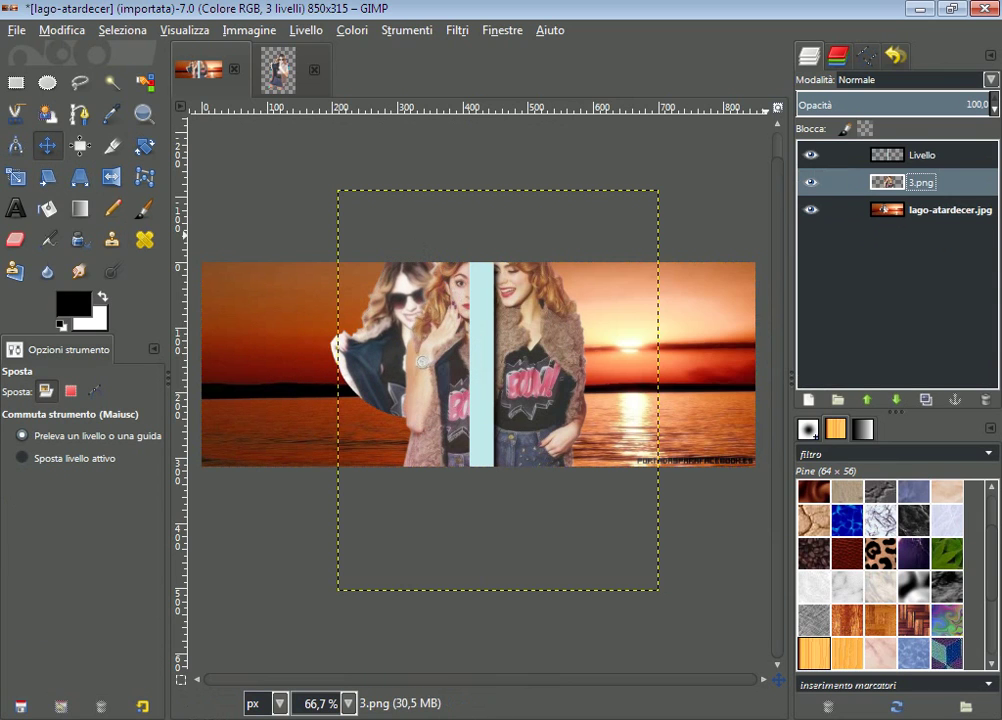
# Apply the Fumetto comic filter (radius 7) to the 3.png portraits layer
pyautogui.click(457, 30)
pyautogui.moveTo(490, 292)
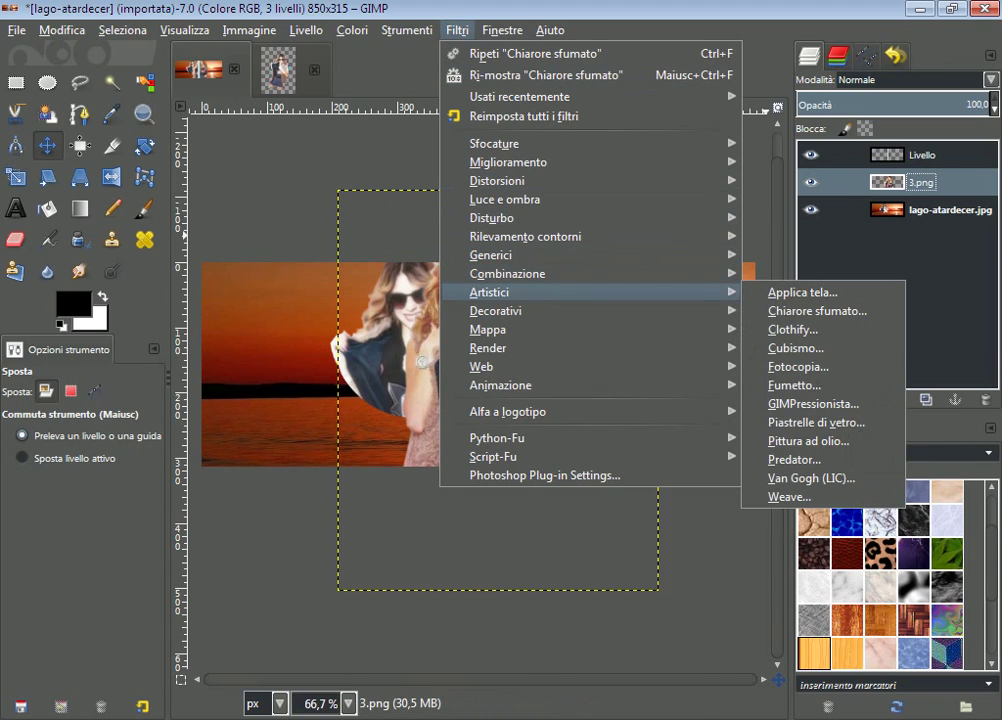
pyautogui.click(795, 385)
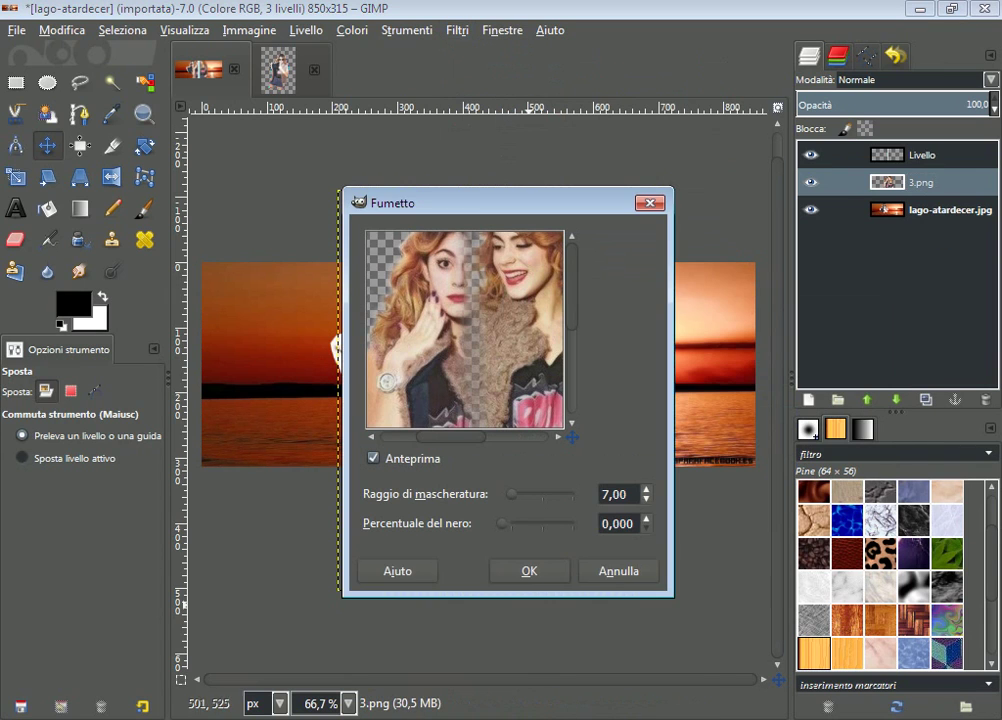
pyautogui.press('Return')
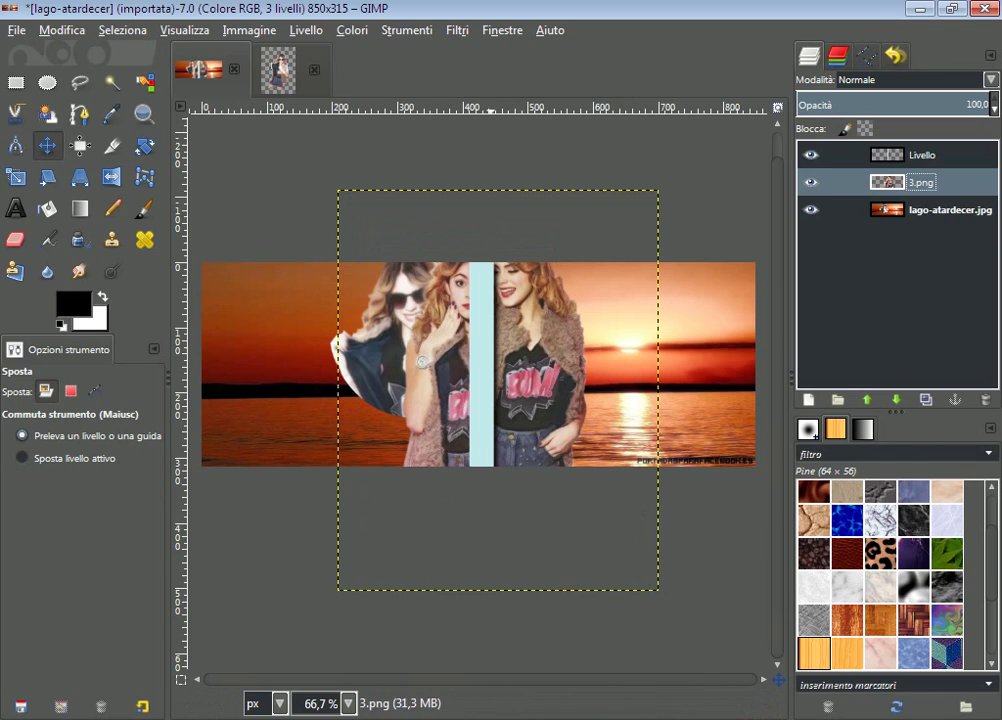
# Add a Chiarore sfumato soft glow to the 3.png portraits layer
pyautogui.click(457, 30)
pyautogui.moveTo(490, 292)
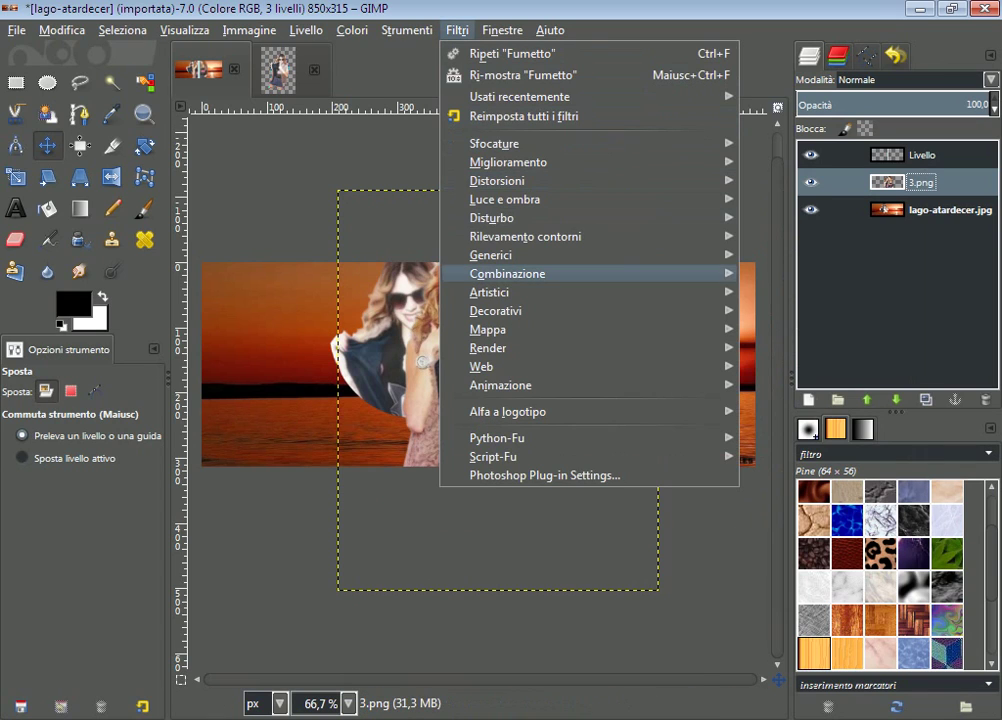
pyautogui.click(814, 311)
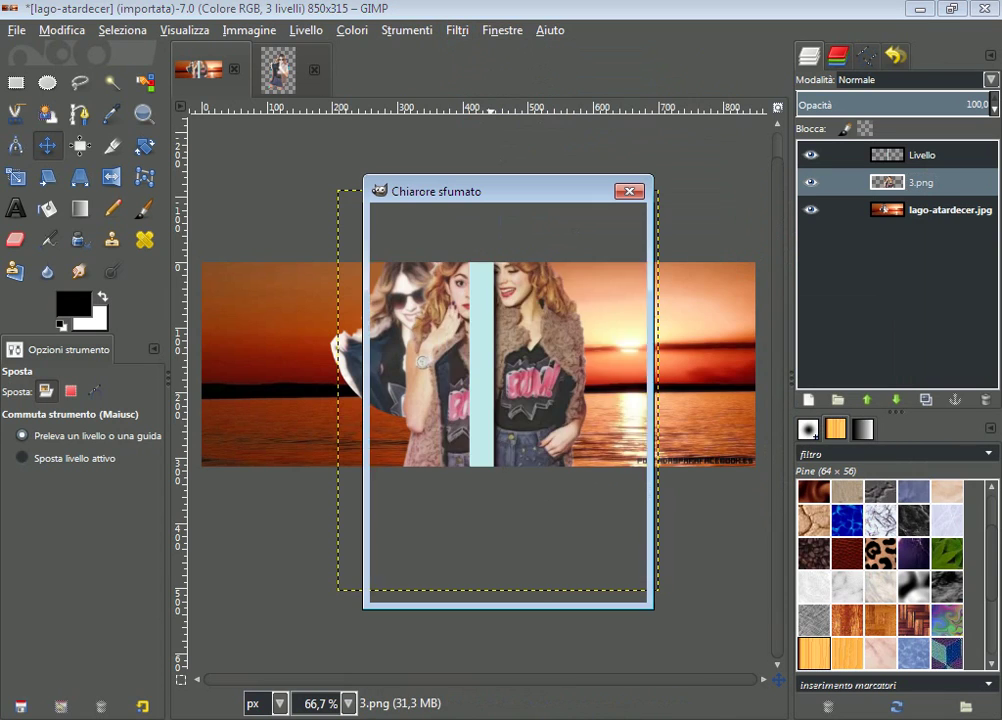
pyautogui.click(509, 582)
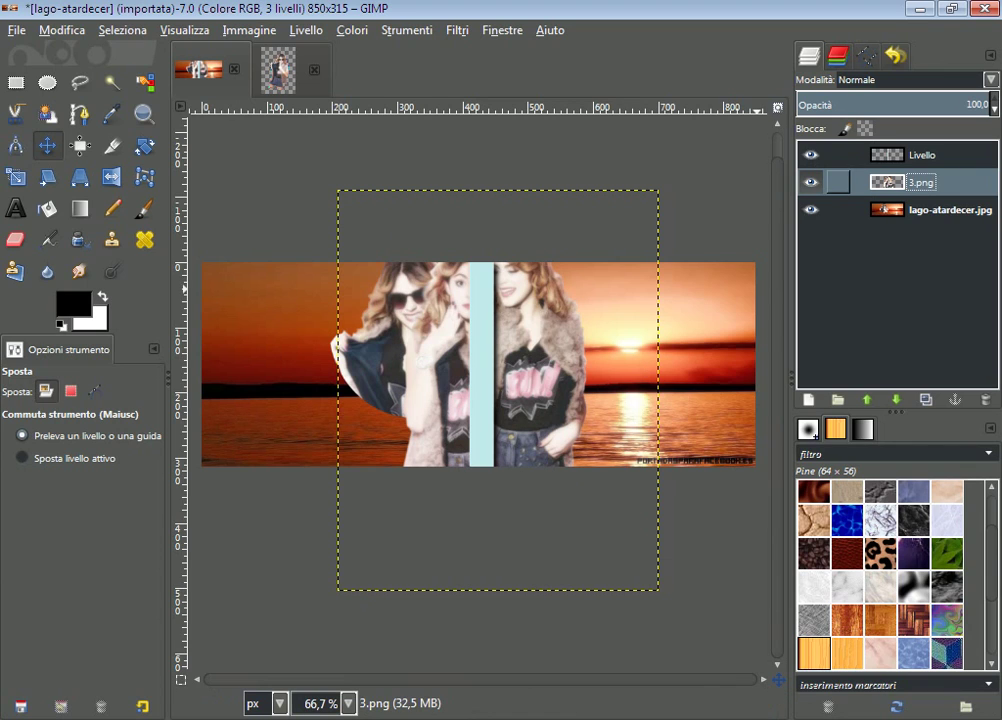
# Merge all visible layers into a single lago-atardecer.jpg layer
pyautogui.click(900, 209)
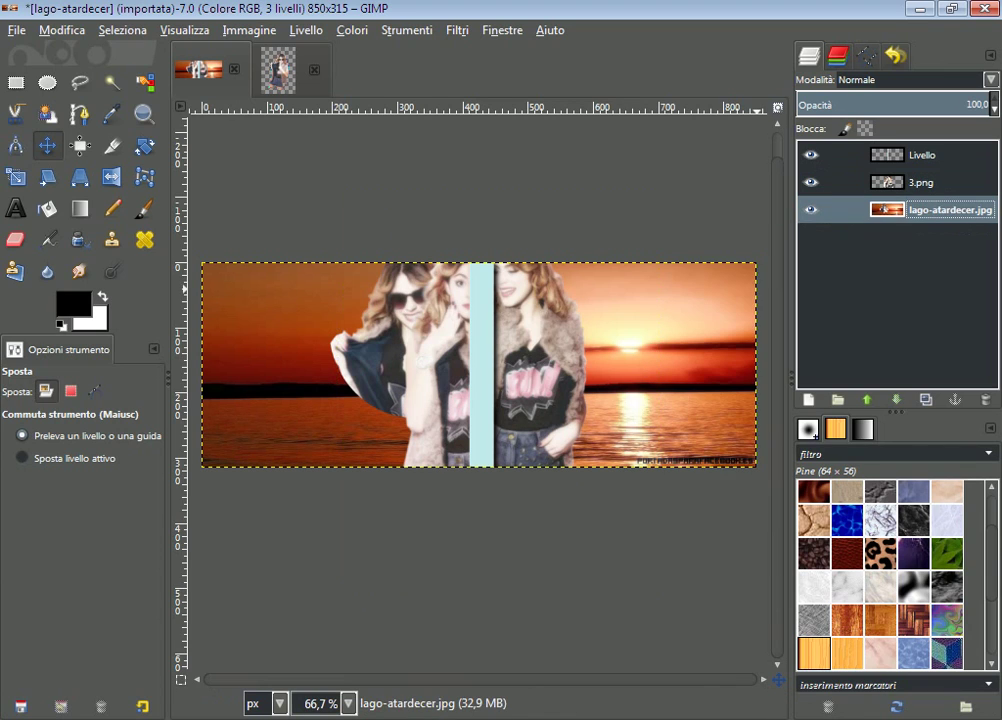
pyautogui.rightClick(900, 209)
pyautogui.click(750, 702)
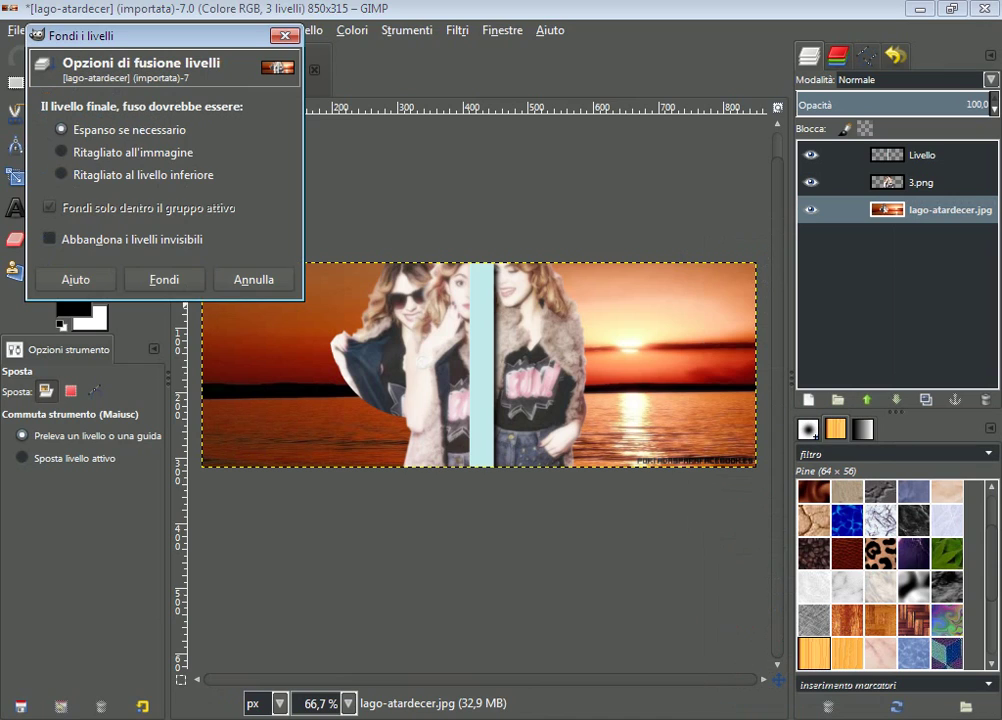
pyautogui.click(164, 279)
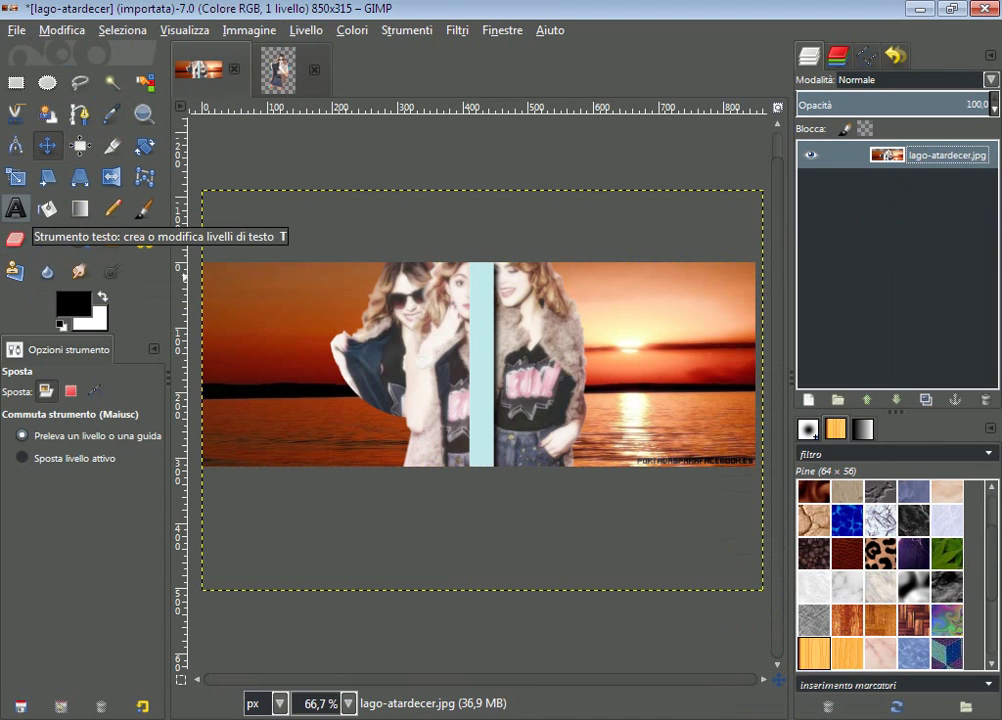
pyautogui.click(15, 208)
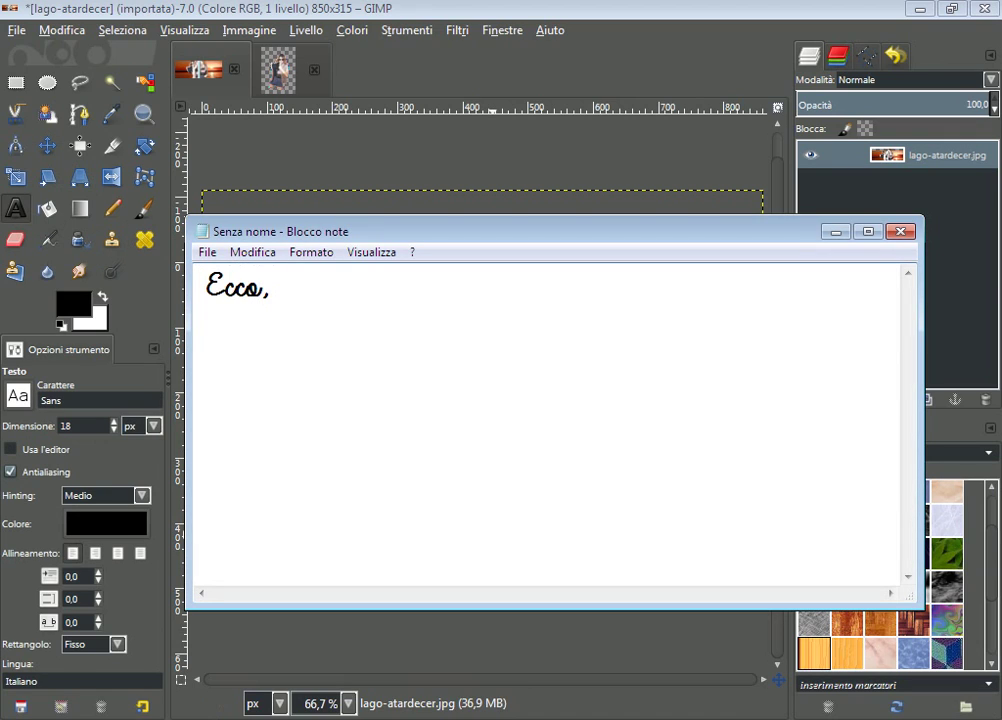
# Rewrite the Notepad note to 'poi aggiungete le scritte ed è finita' and begin a 'Gr…' line
pyautogui.press('BackSpace')
pyautogui.press('BackSpace')
pyautogui.press('BackSpace')
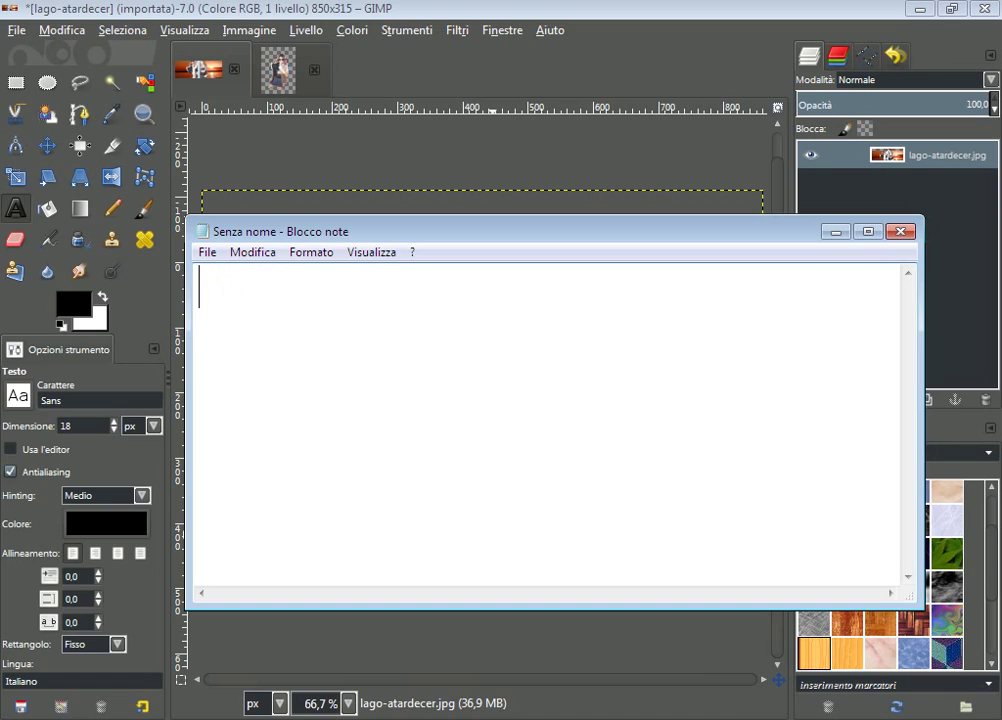
pyautogui.write('poi aggiungete le scritte ed')
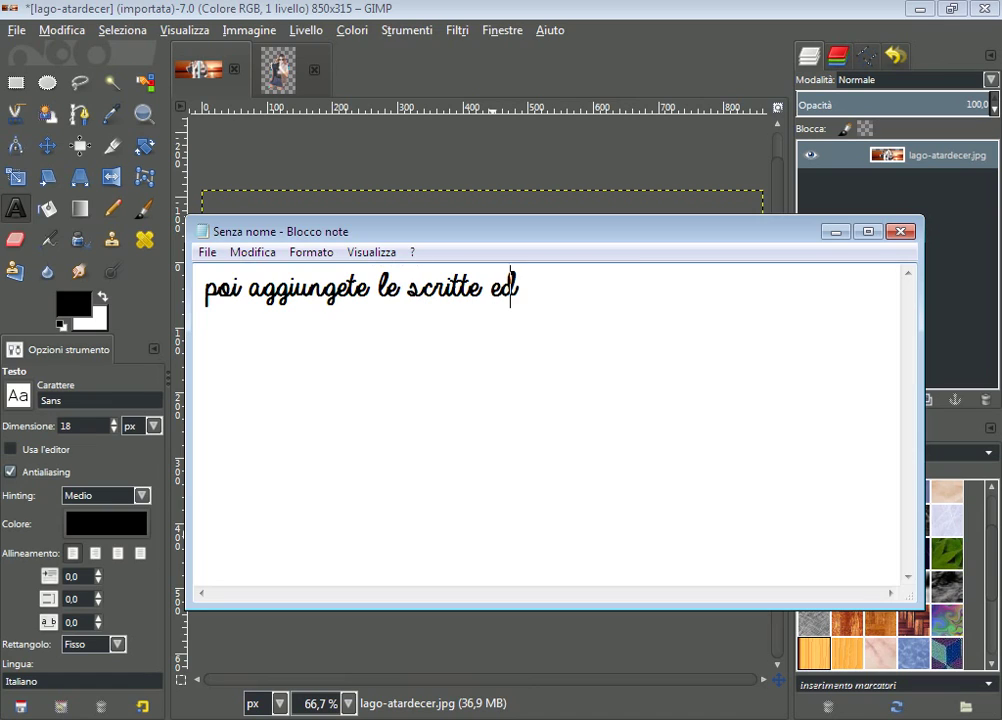
pyautogui.write(' fgi')
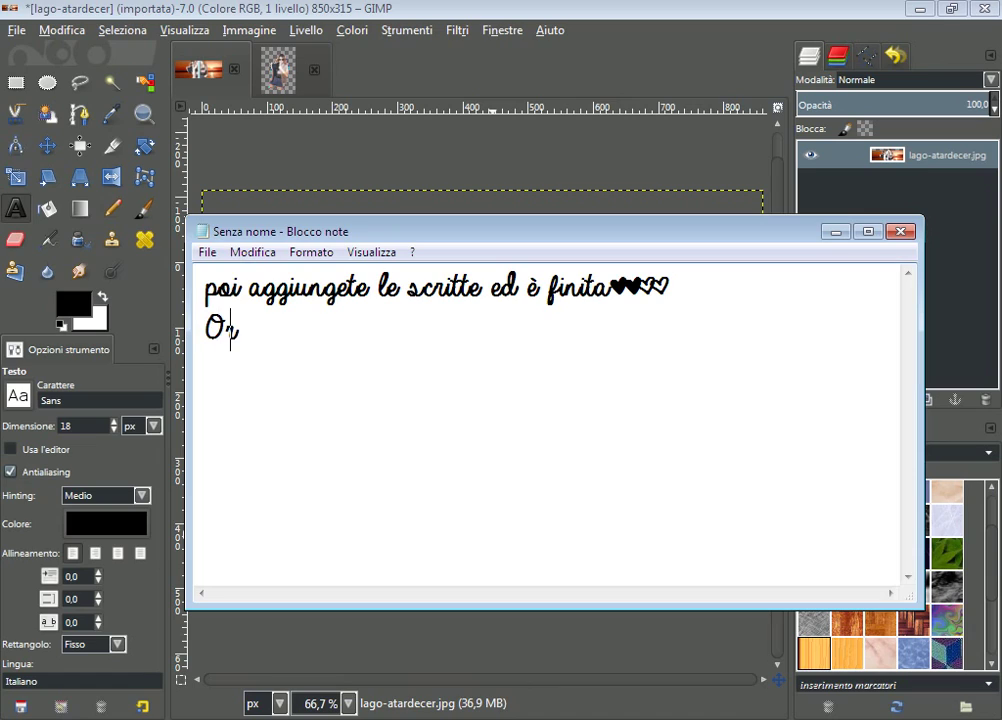
pyautogui.press('BackSpace')
pyautogui.press('BackSpace')
pyautogui.write('Graz')
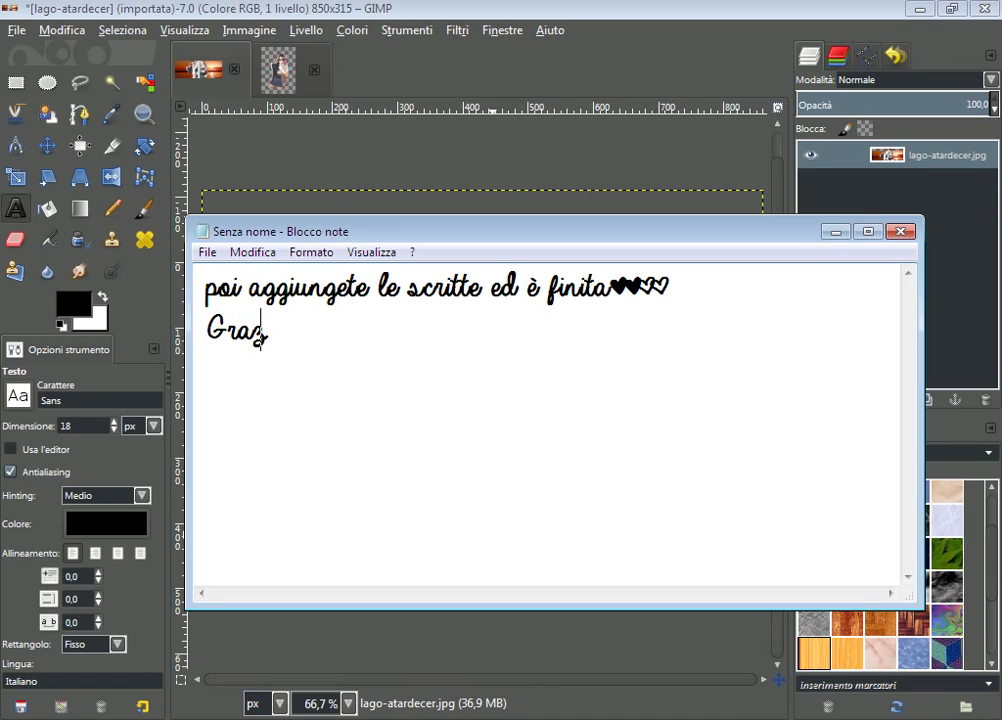